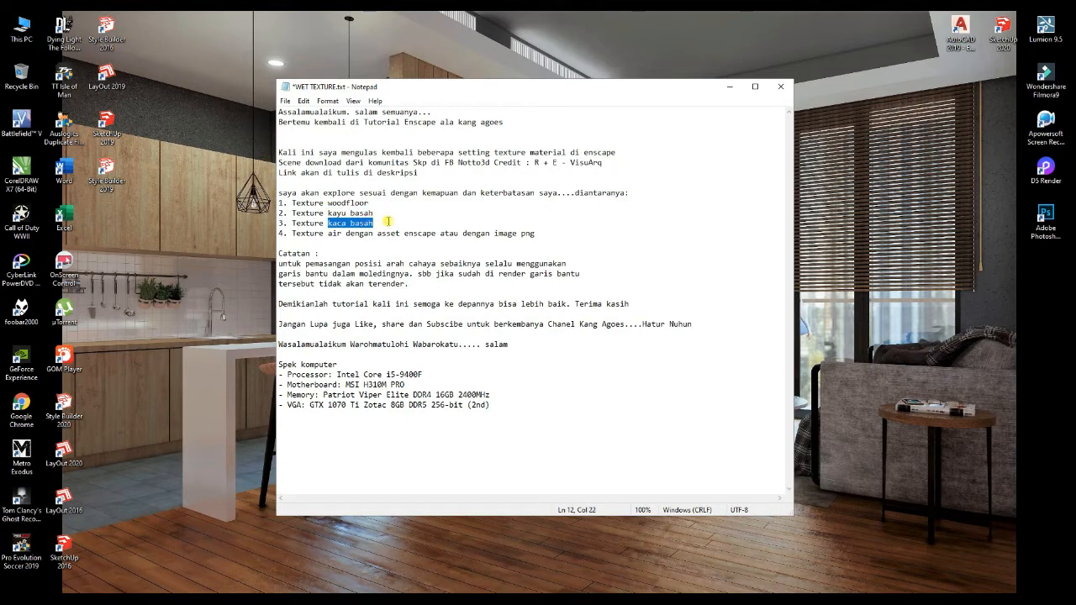
Step: Minimize the notes file, switch to the open SketchUp model and start the Enscape live render beside it
click(547, 232)
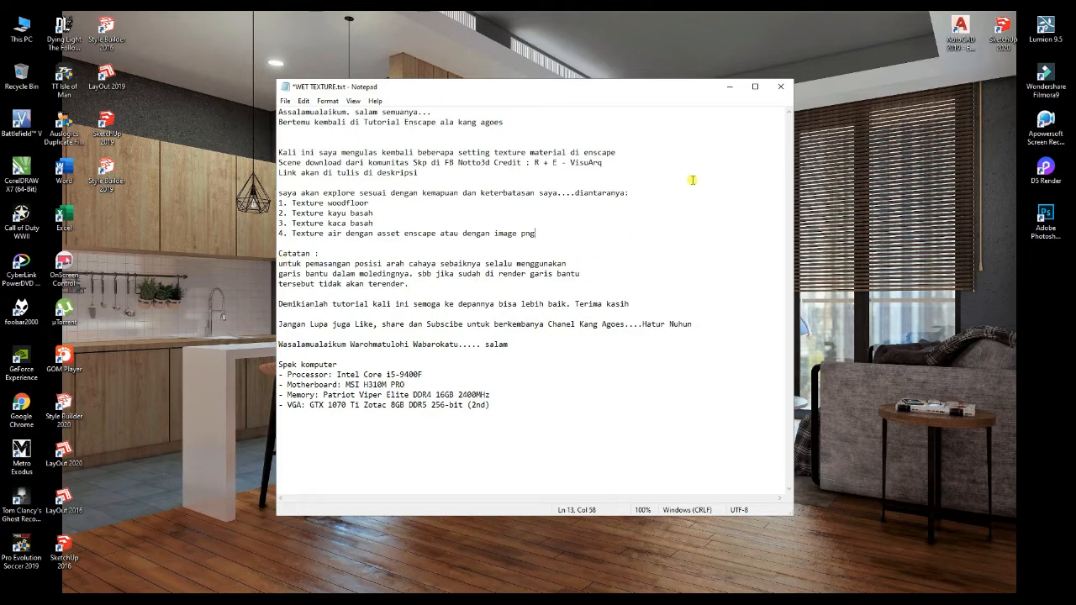
click(732, 87)
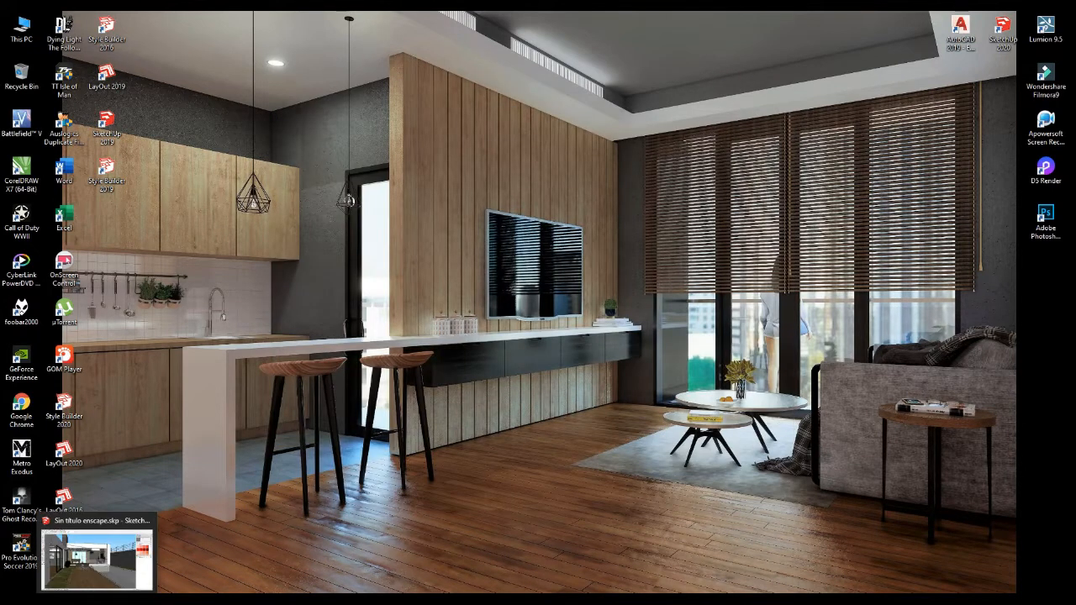
click(97, 559)
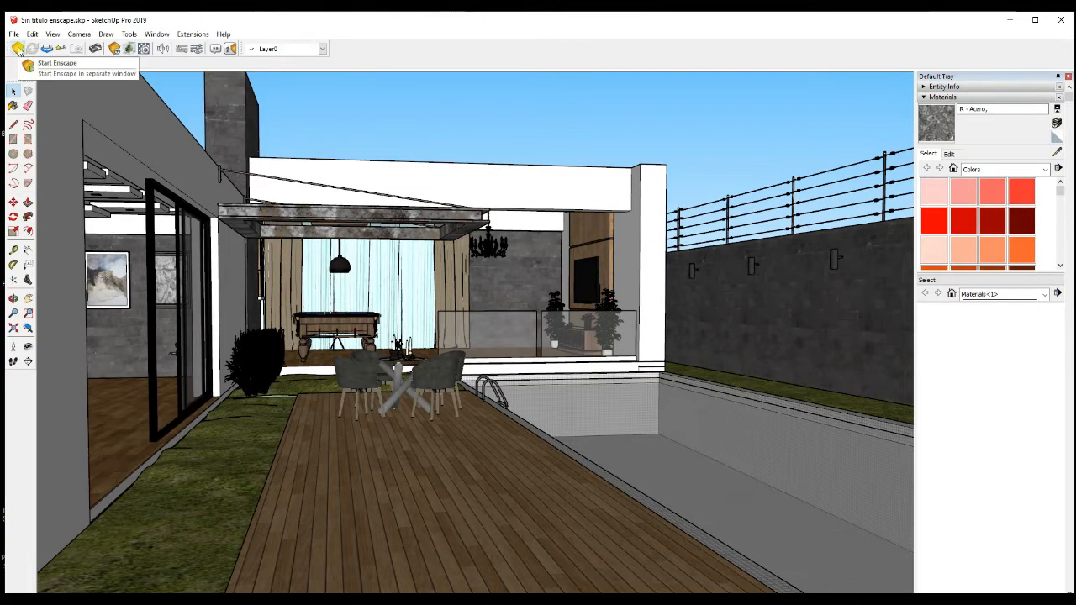
click(18, 49)
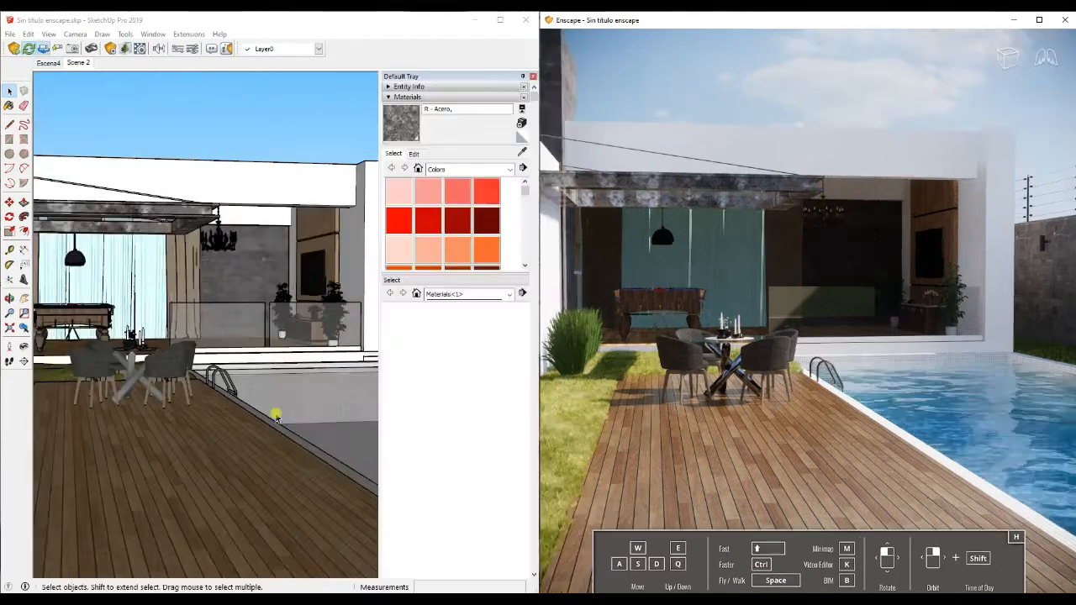
Step: Sample the wood deck material beside the pool and open it in the Enscape material editor
mouse_move(277, 403)
middle_down()
mouse_move(250, 401)
mouse_move(276, 391)
mouse_move(194, 403)
middle_up()
scroll(180, 401, up, 3)
mouse_move(192, 327)
middle_down()
mouse_move(208, 277)
mouse_move(196, 287)
mouse_move(217, 353)
mouse_move(227, 197)
mouse_move(148, 332)
mouse_move(155, 344)
mouse_move(125, 317)
mouse_move(173, 315)
mouse_move(136, 320)
mouse_move(129, 310)
mouse_move(140, 307)
middle_up()
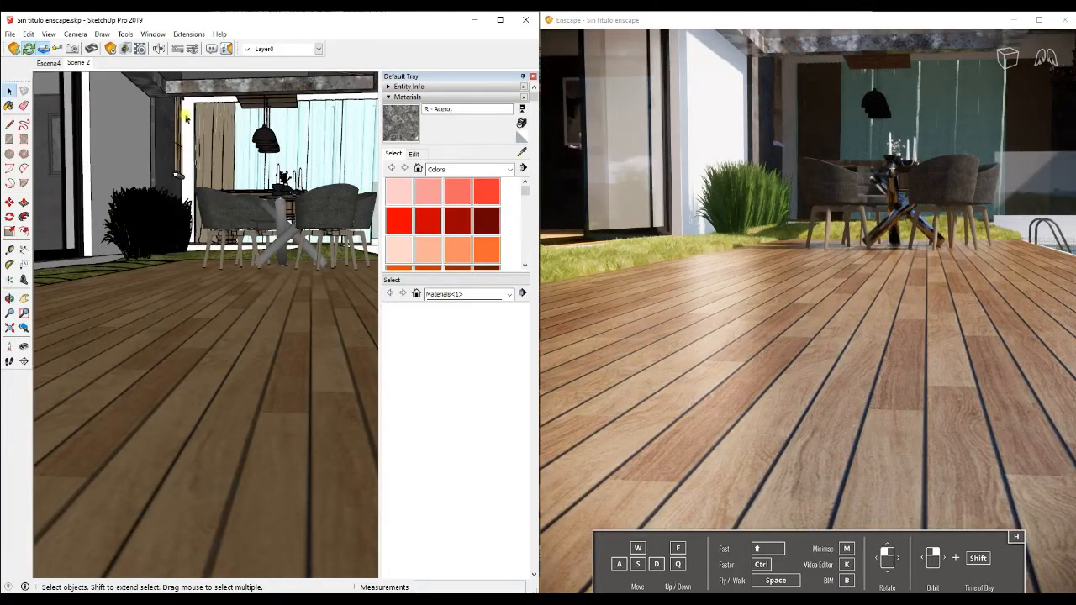
key(b)
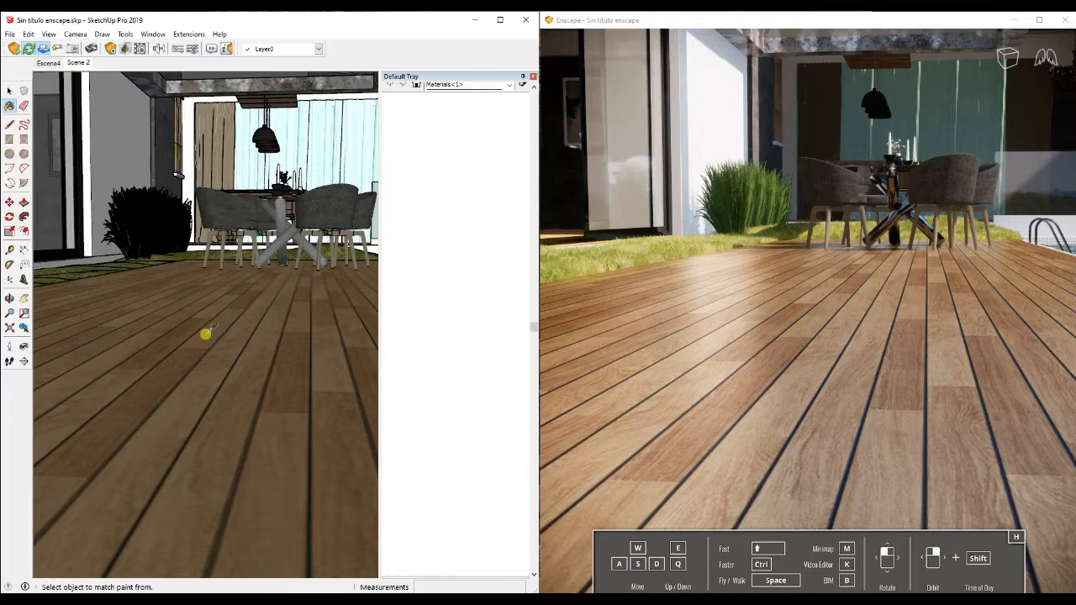
click(145, 51)
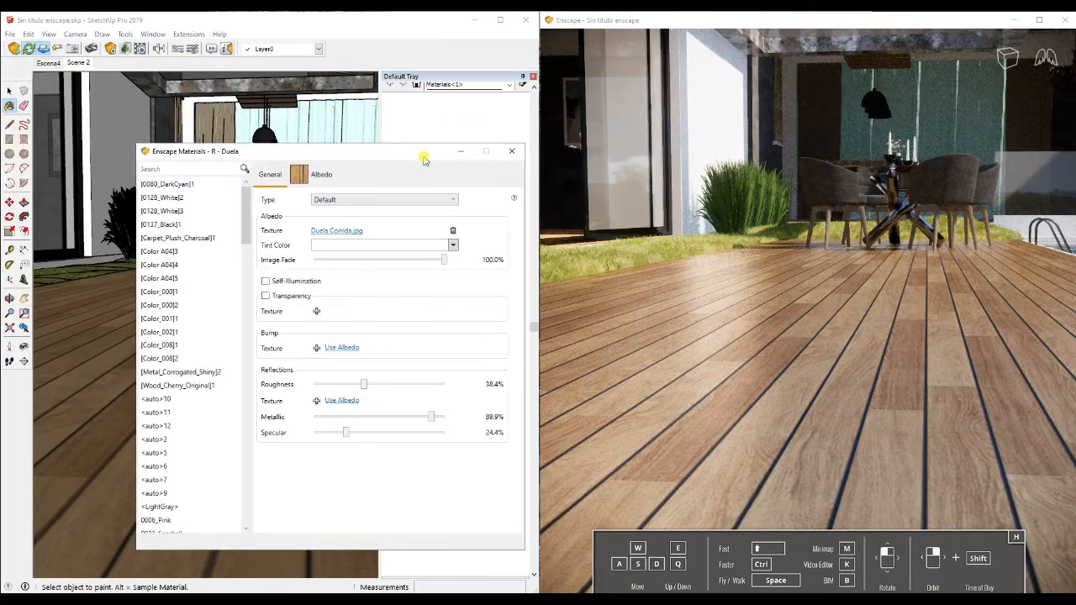
drag(423, 155, 320, 160)
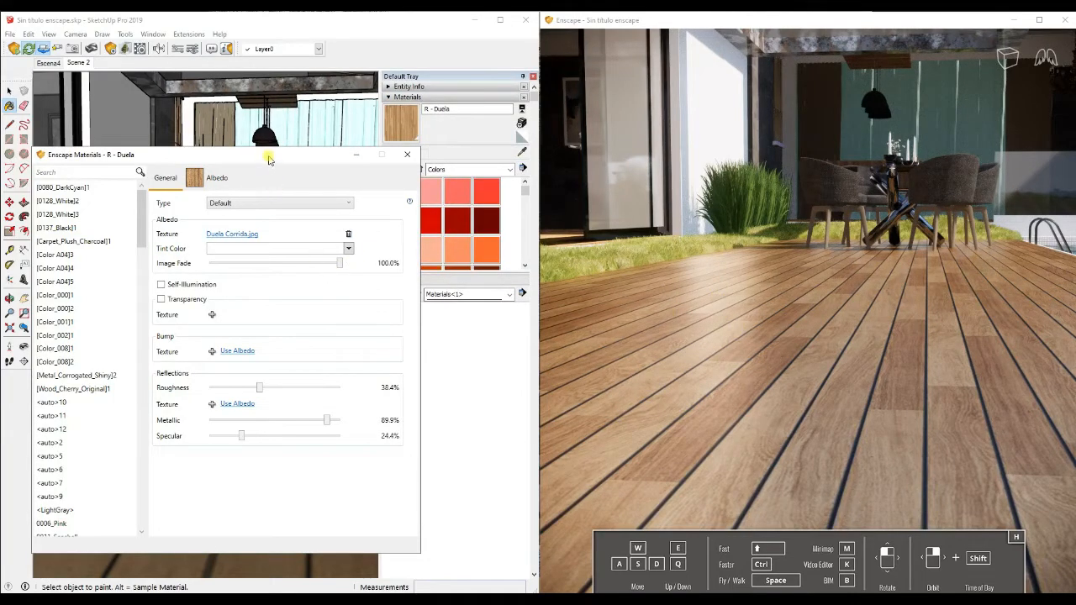
Step: Lower the deck material's image fade to 97.8% and rename the material to R - Duela, polished
drag(339, 266, 335, 263)
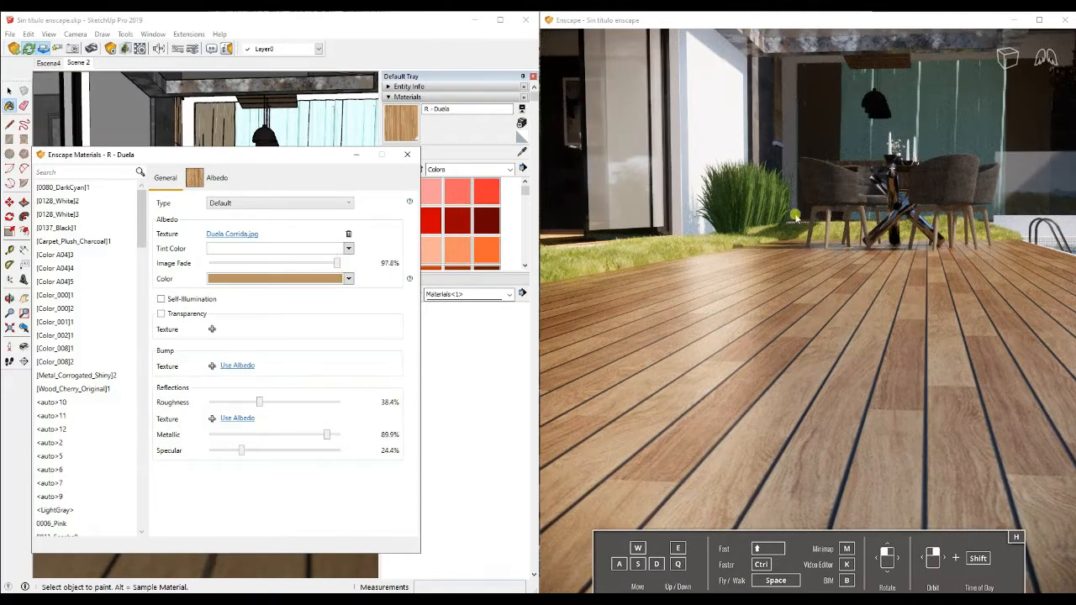
click(471, 109)
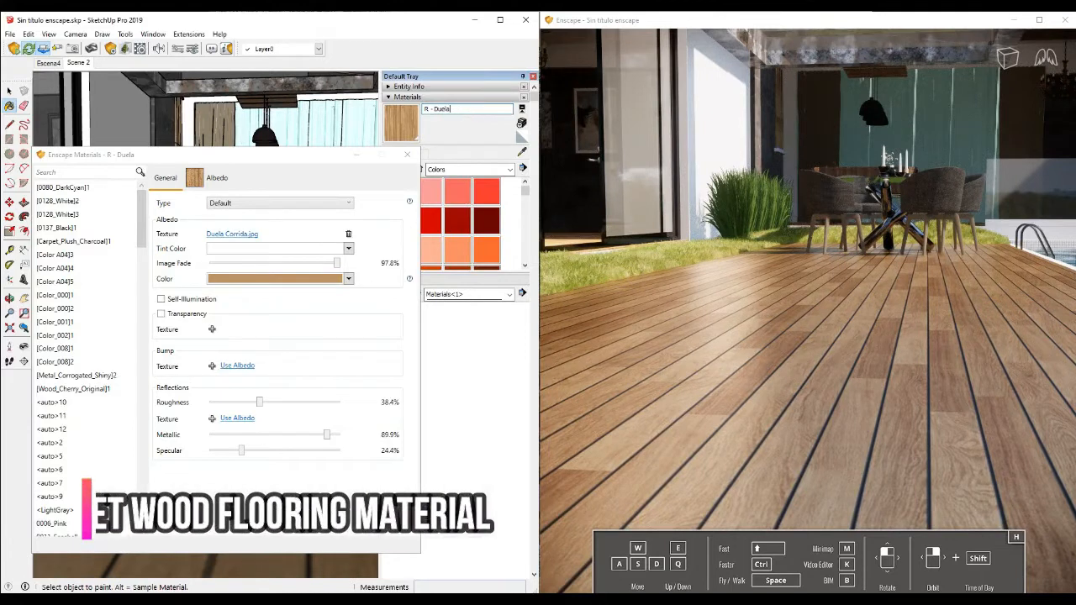
text(, polished)
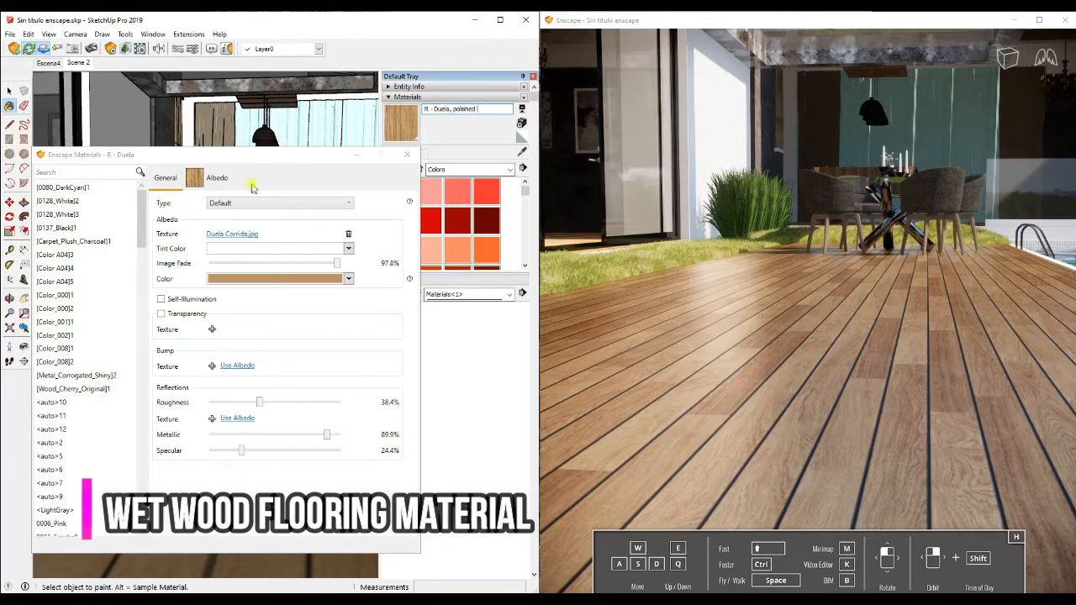
click(265, 160)
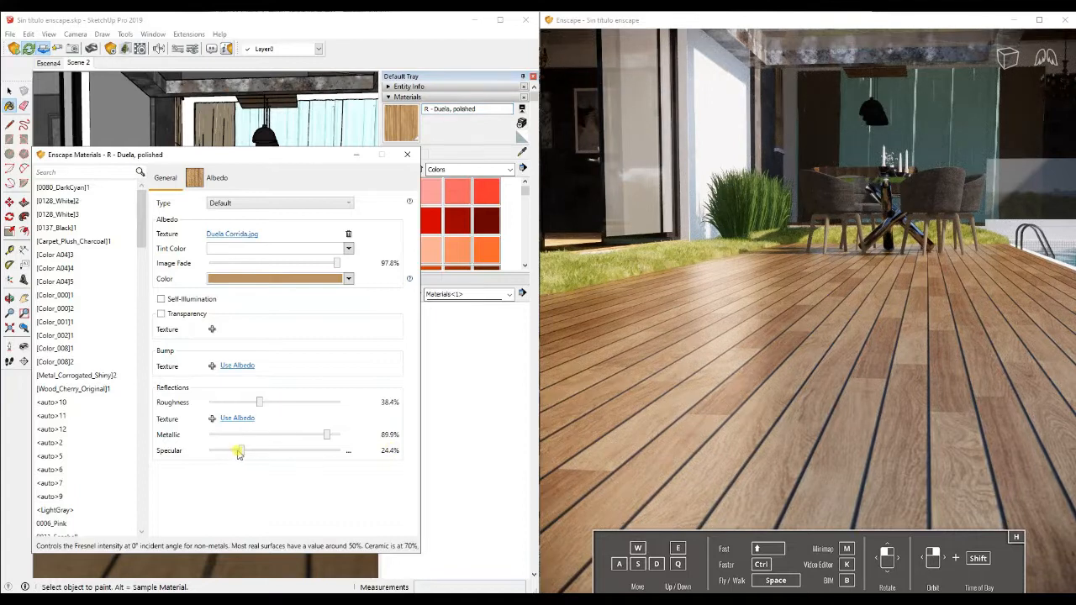
Step: Reduce the deck material's specular to 6.4% and its metallic to 20.7%
drag(239, 452, 216, 451)
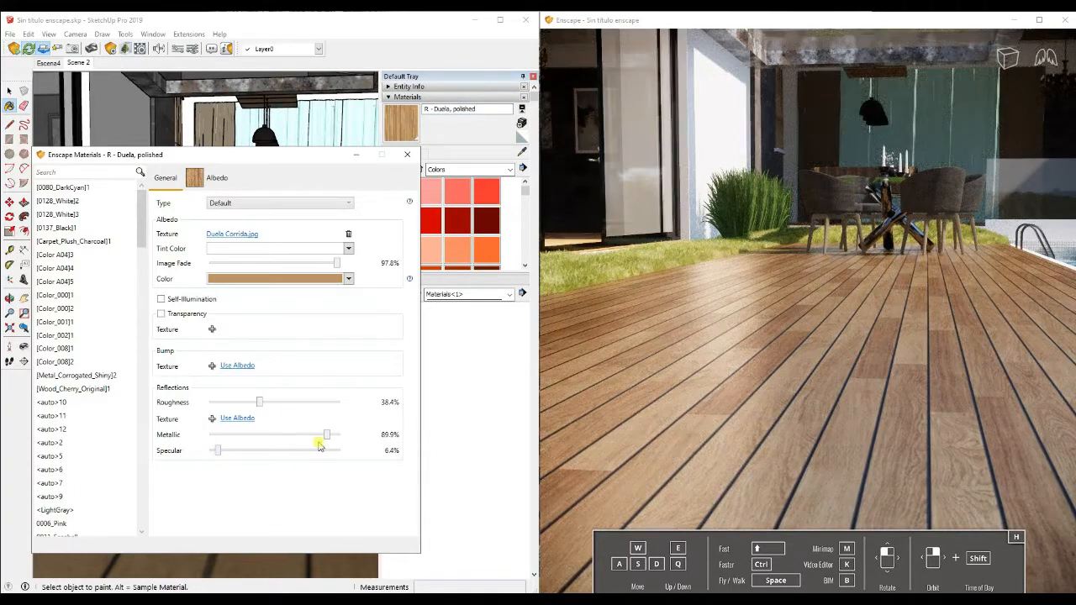
drag(325, 437, 237, 435)
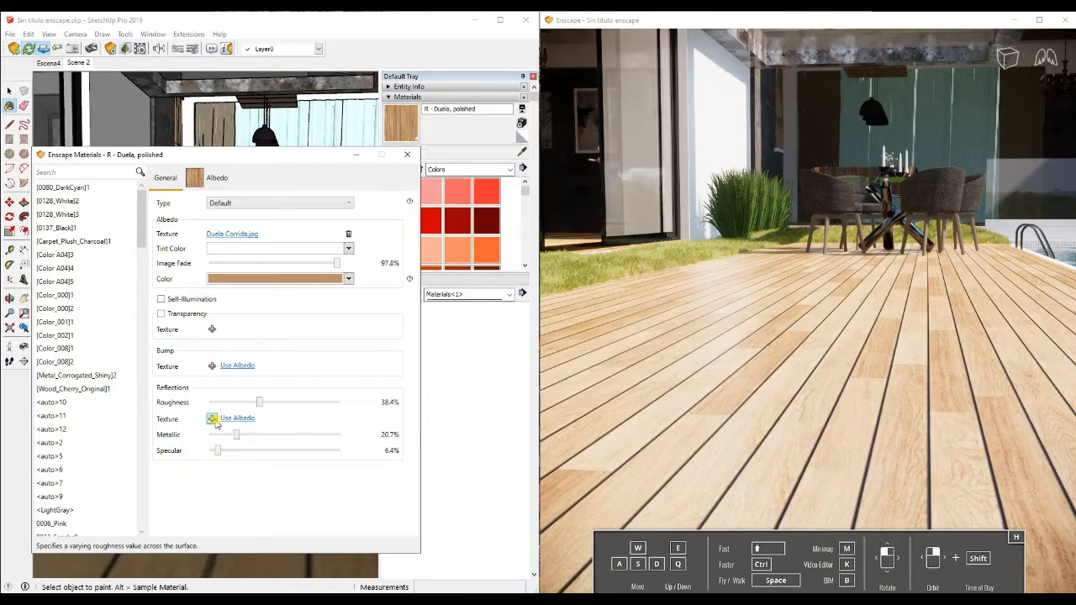
Step: Load 500_planets_basemap.jpg from the CLOUD NOISE folder as the deck material's reflection roughness texture and check it in the render
click(213, 419)
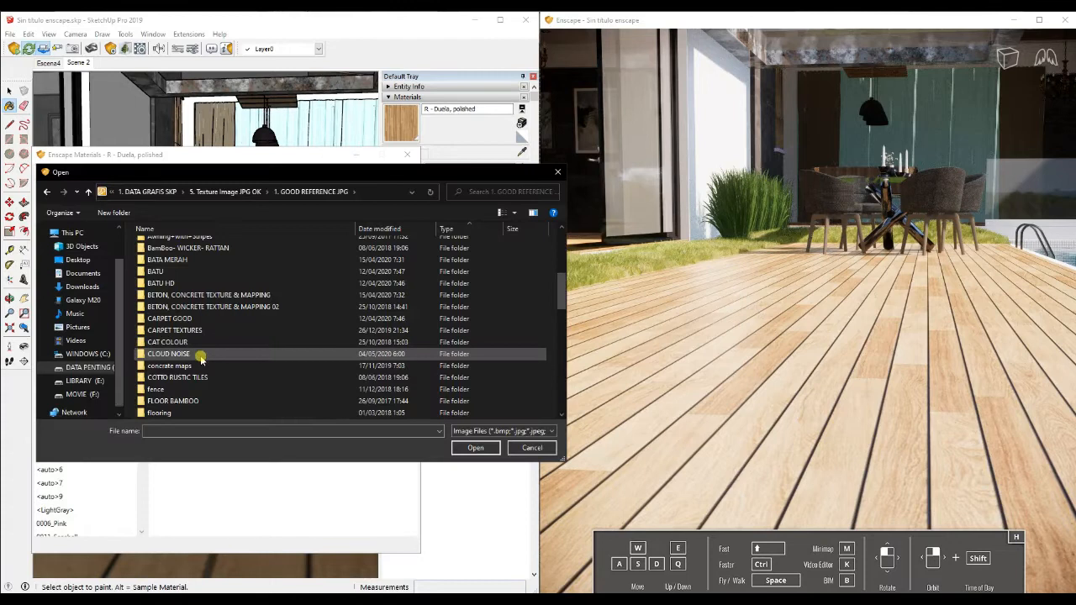
double_click(200, 356)
right_click(312, 330)
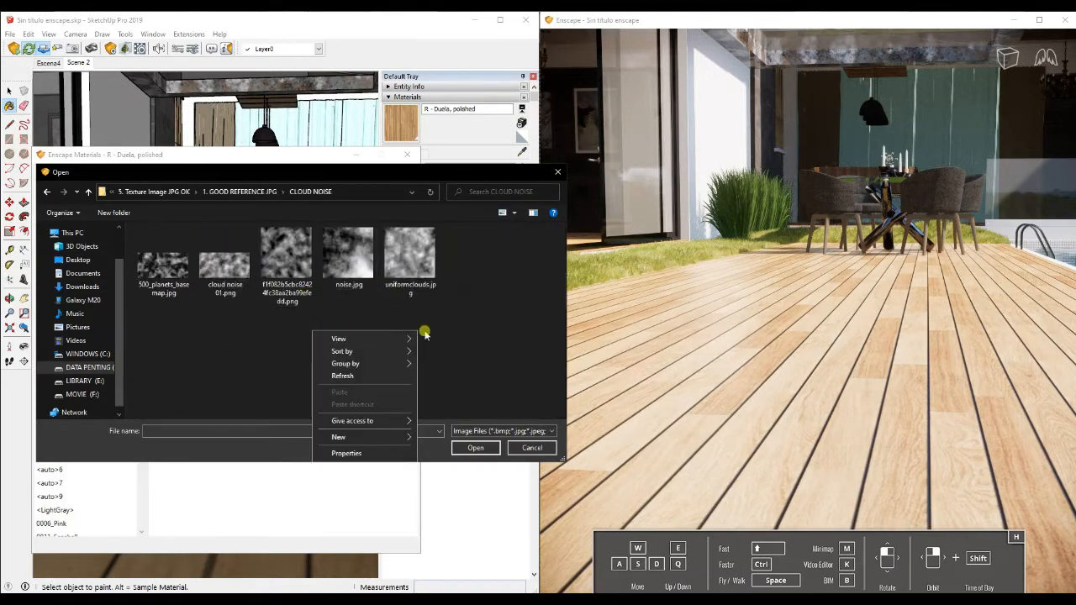
mouse_move(409, 339)
click(459, 339)
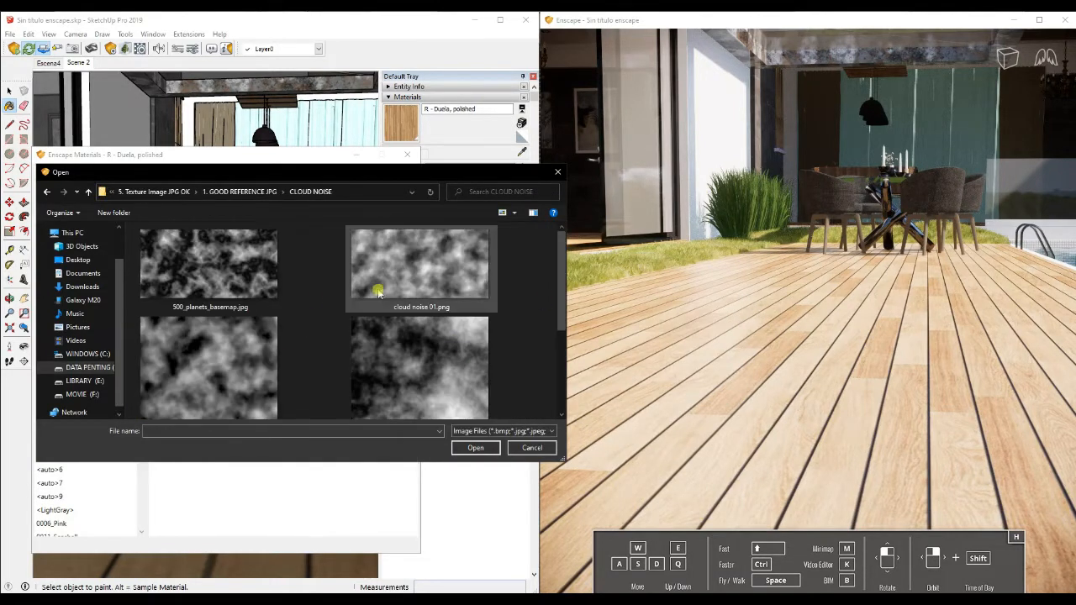
click(258, 267)
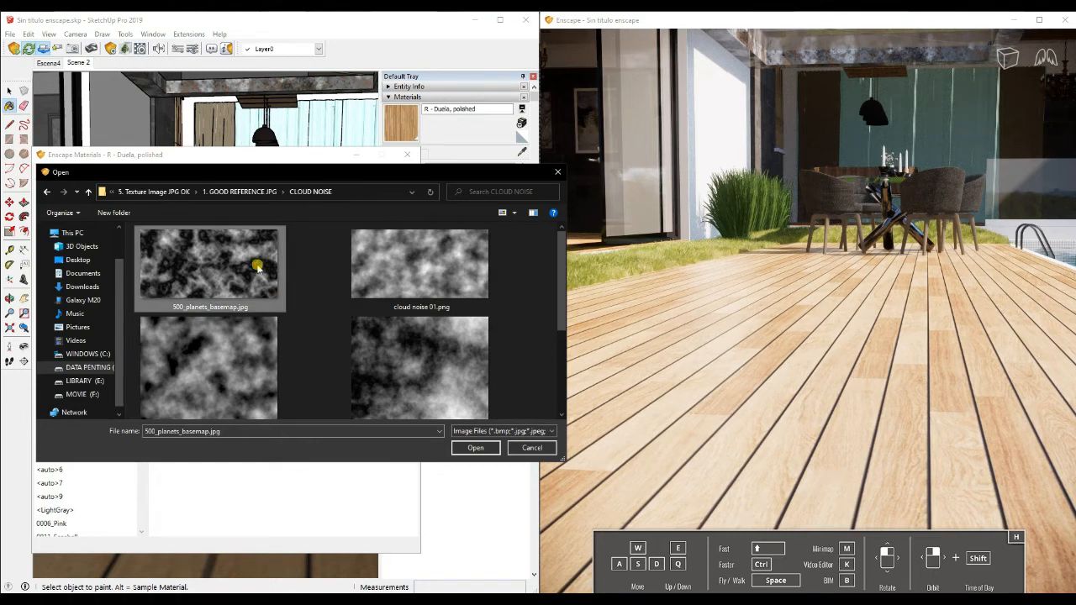
click(475, 448)
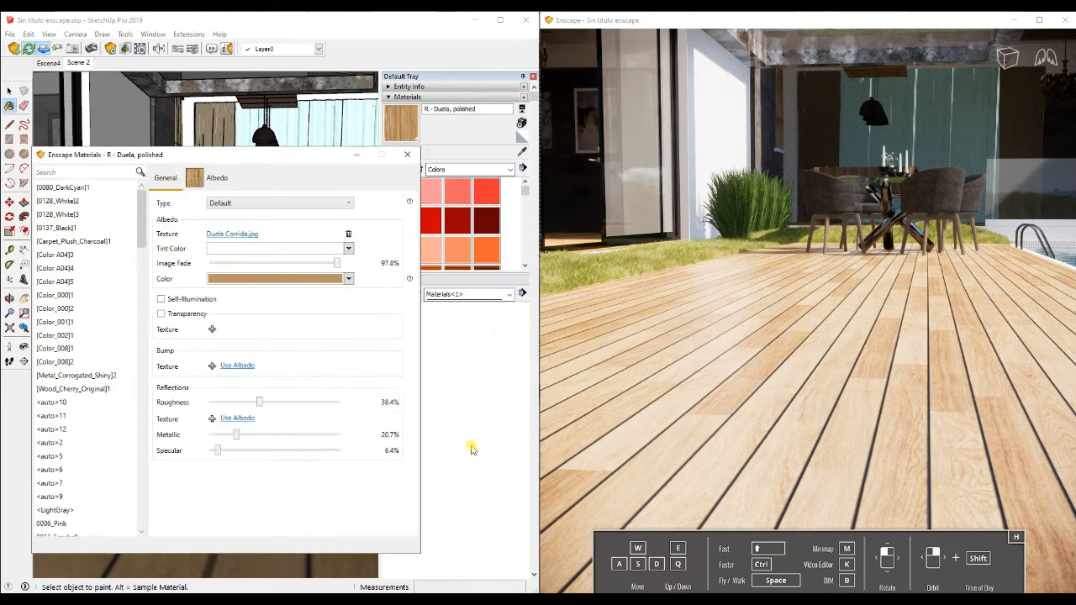
mouse_move(720, 328)
right_down()
mouse_move(858, 328)
mouse_move(735, 328)
right_up()
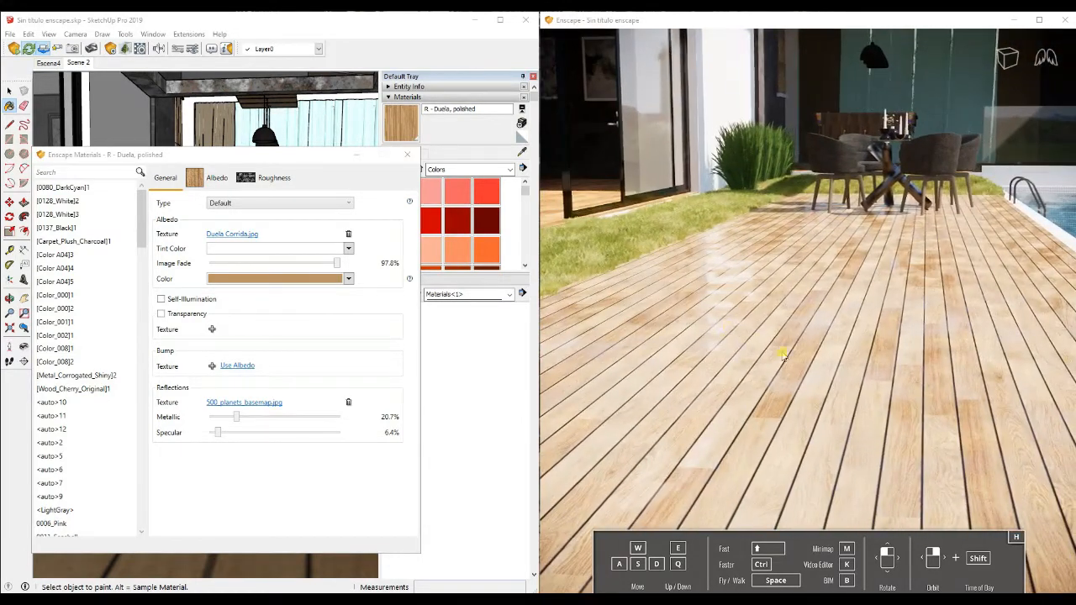
Step: Set the deck material's metallic to 70.1%, its specular to 58.0% and its image fade to 100%
drag(236, 417, 300, 418)
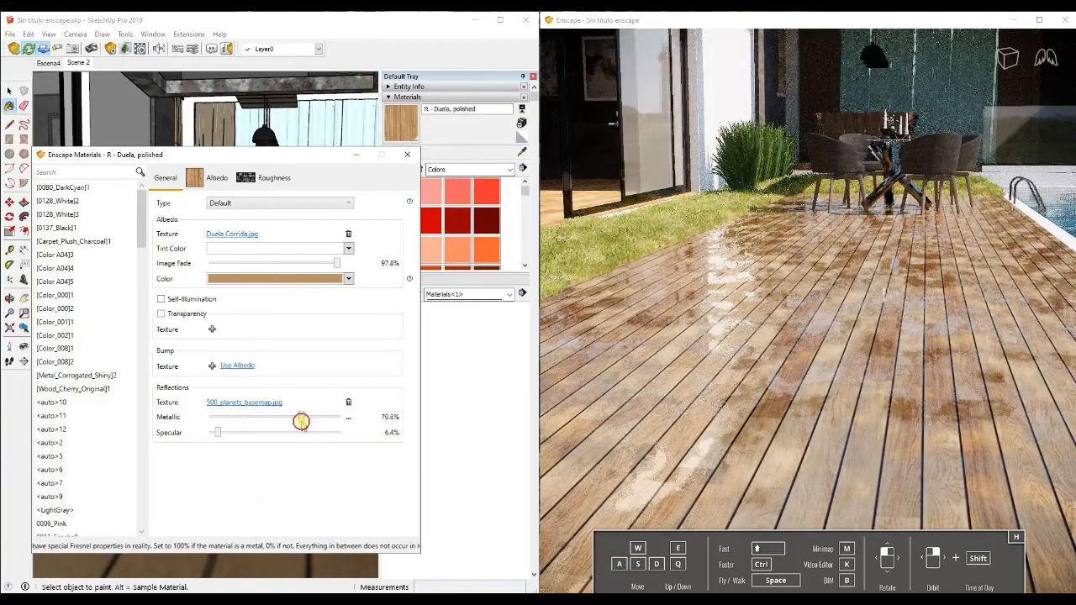
drag(776, 410, 706, 419)
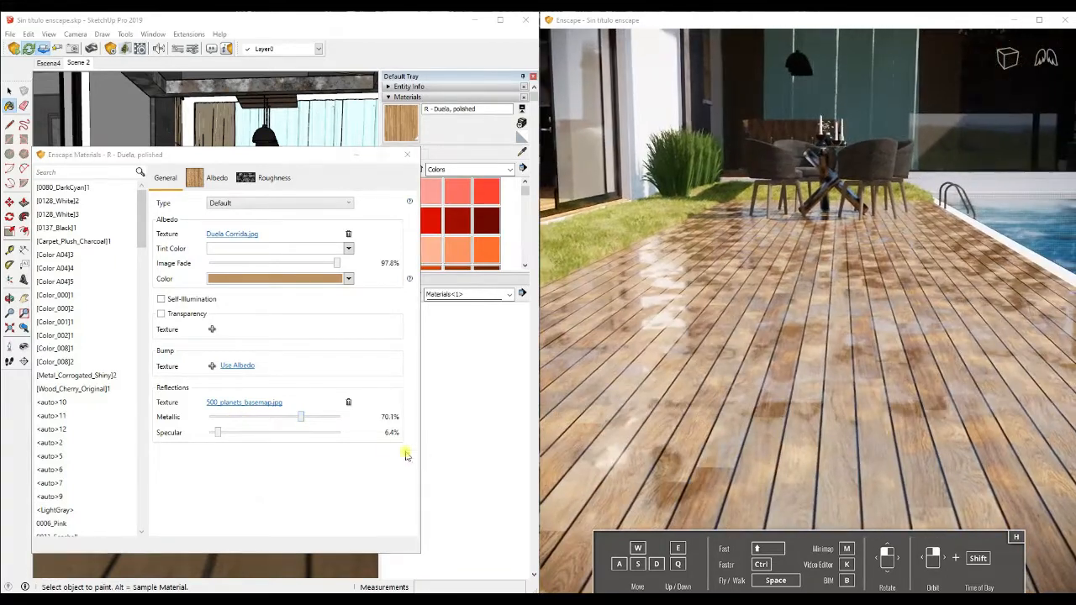
drag(218, 434, 286, 437)
drag(697, 361, 728, 350)
scroll(734, 363, up, 1)
right_drag(743, 367, 656, 340)
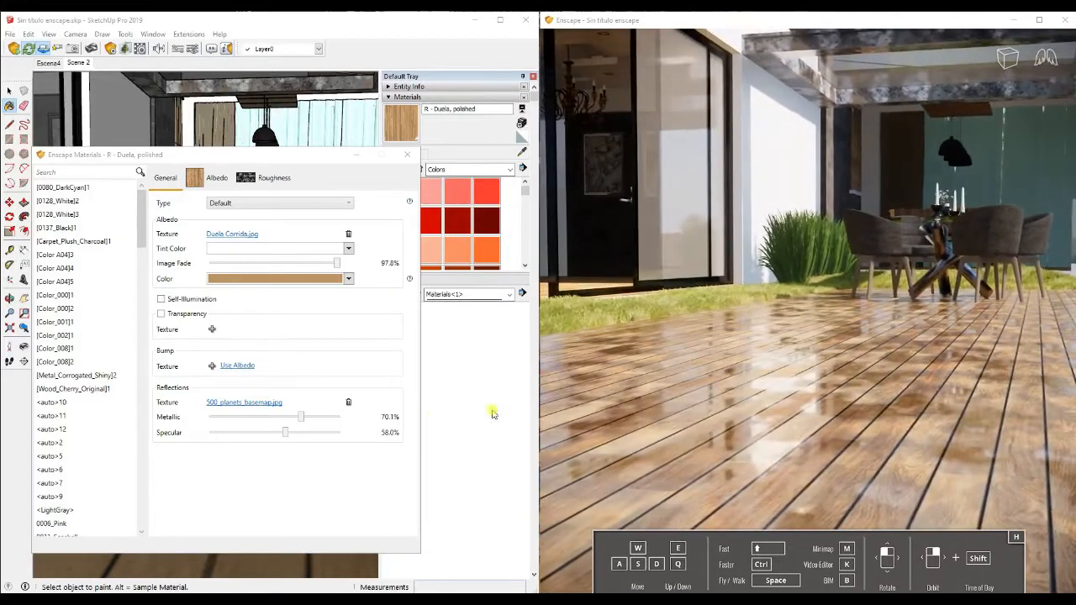
drag(336, 266, 365, 255)
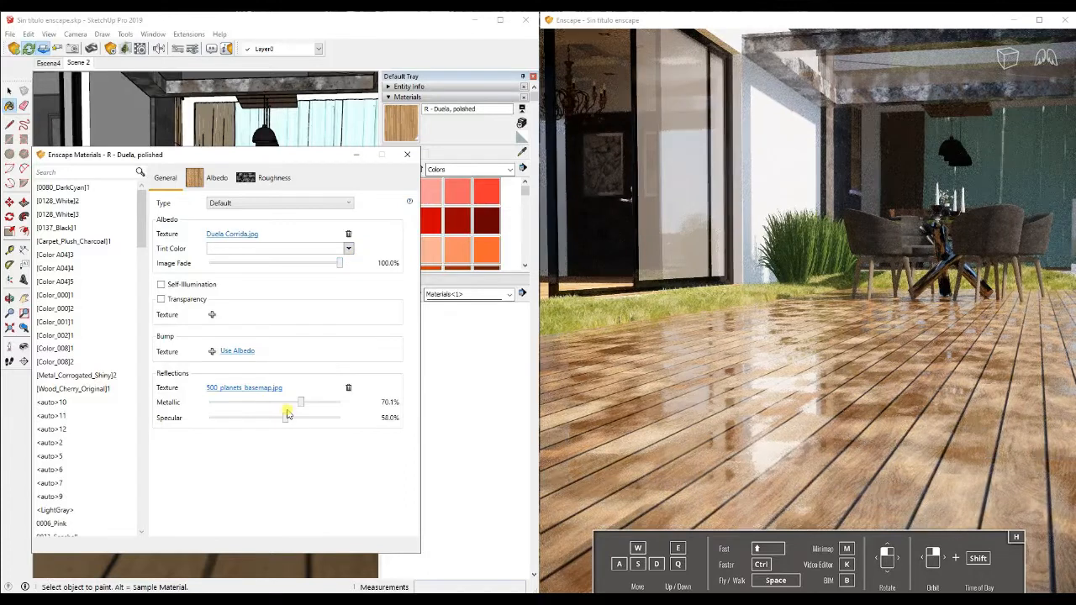
Step: Use the deck's albedo image as a bump map and set its amount to -0.44
click(243, 351)
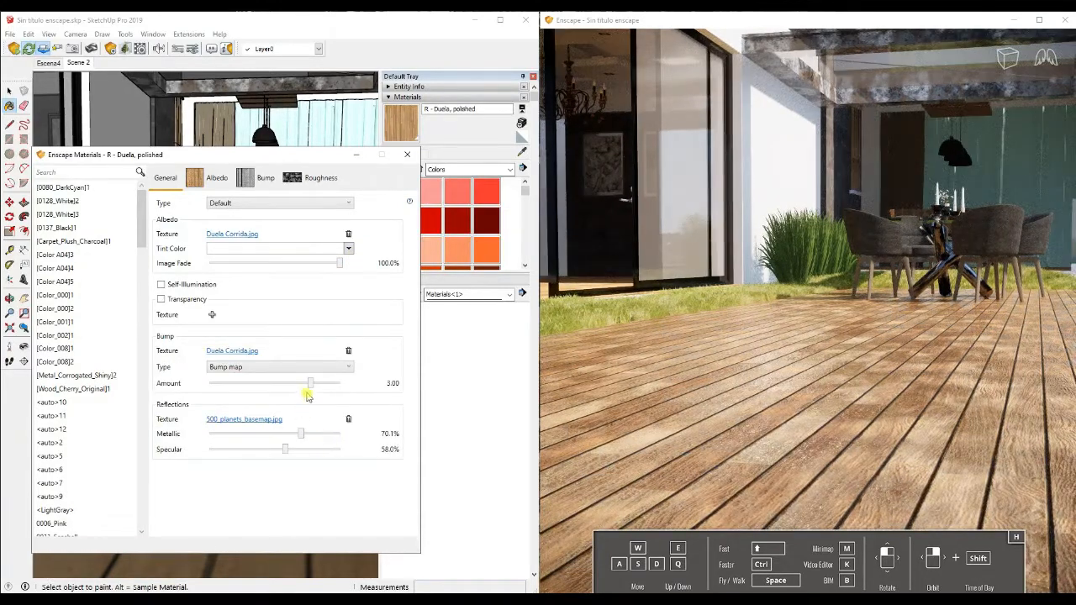
drag(309, 385, 261, 385)
drag(787, 366, 906, 424)
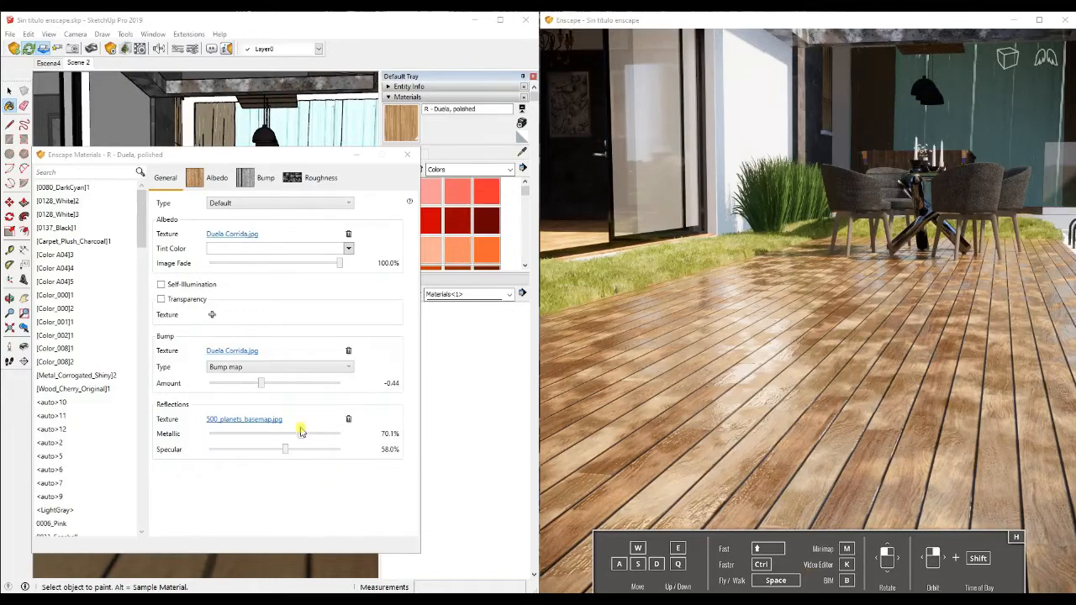
Step: Set the deck material's metallic to 73.1% and specular to 65.7%, and remove its bump texture
drag(302, 435, 305, 433)
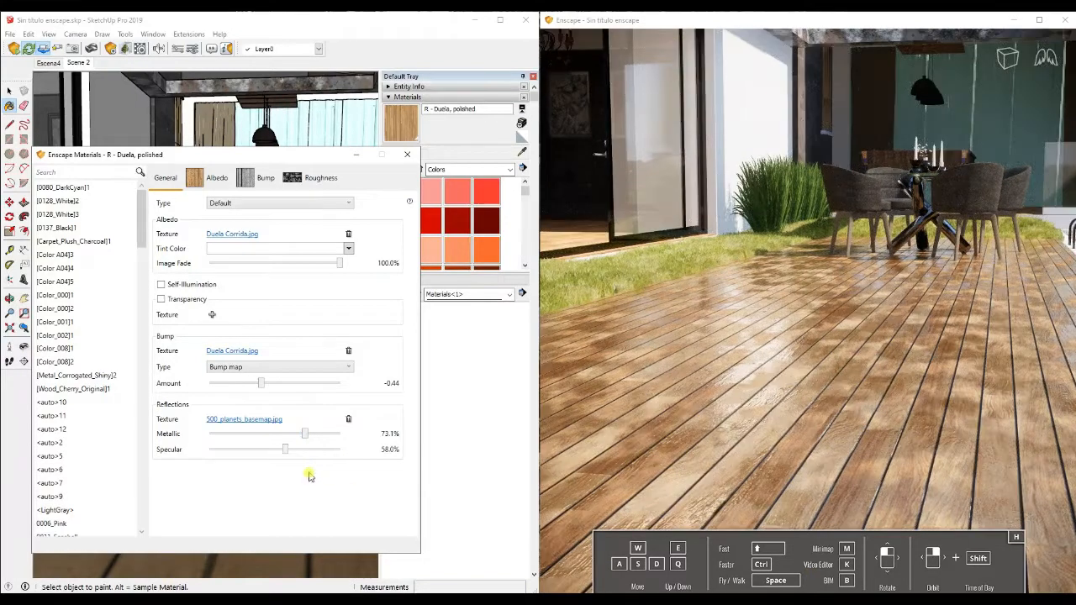
mouse_move(285, 453)
mouse_down()
mouse_move(223, 450)
mouse_move(296, 450)
mouse_up()
right_drag(737, 388, 837, 406)
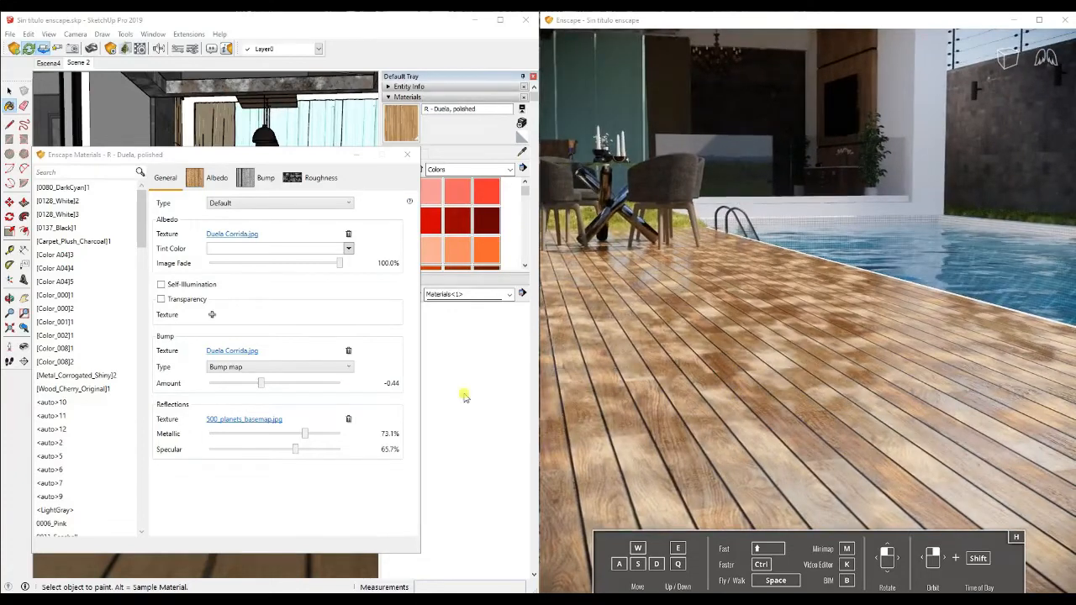
click(348, 351)
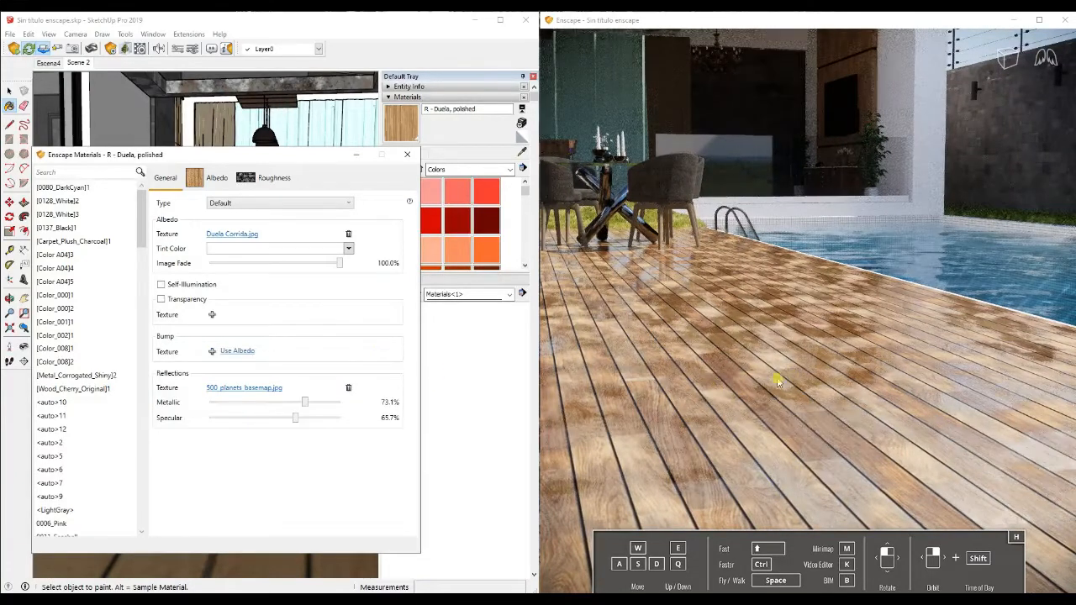
mouse_move(798, 393)
right_down()
mouse_move(787, 410)
mouse_move(800, 393)
right_up()
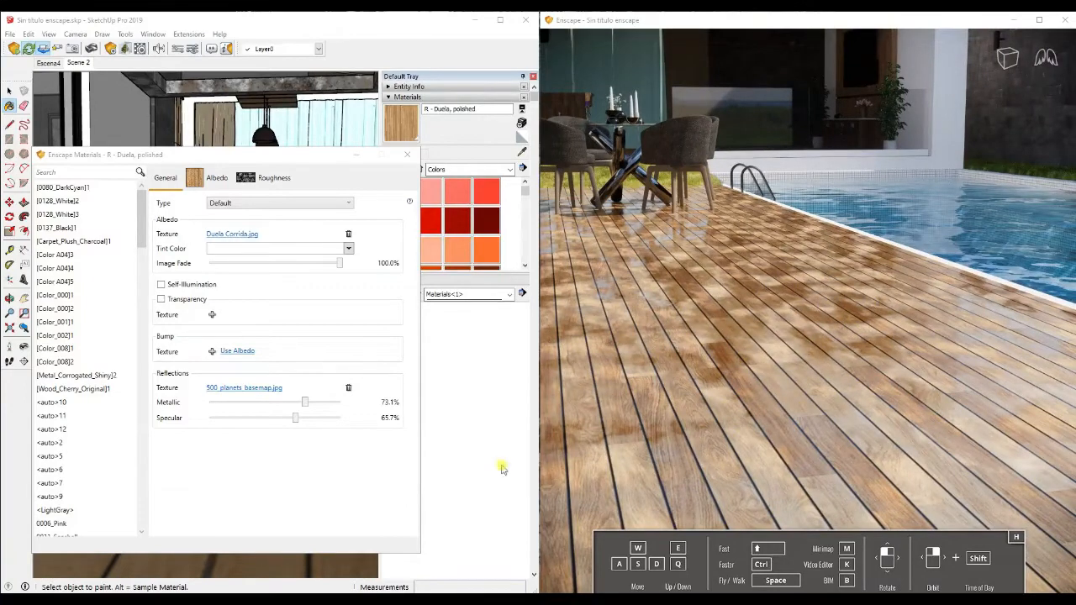
Step: Give the deck's roughness texture an explicit size of 2 m width and 2 m height, and return to the general material settings
click(217, 388)
click(196, 406)
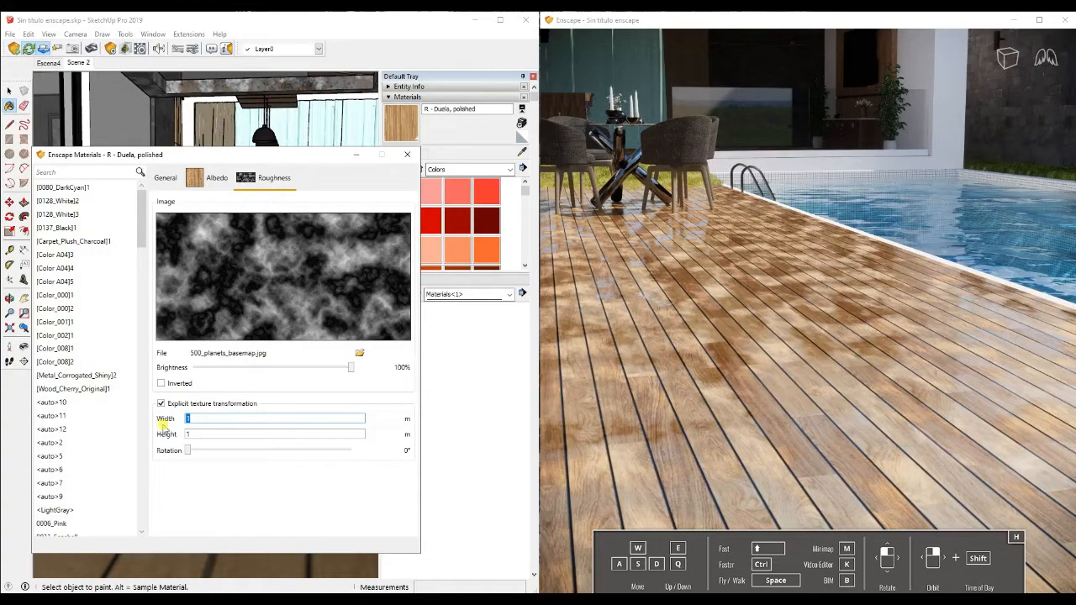
text(2)
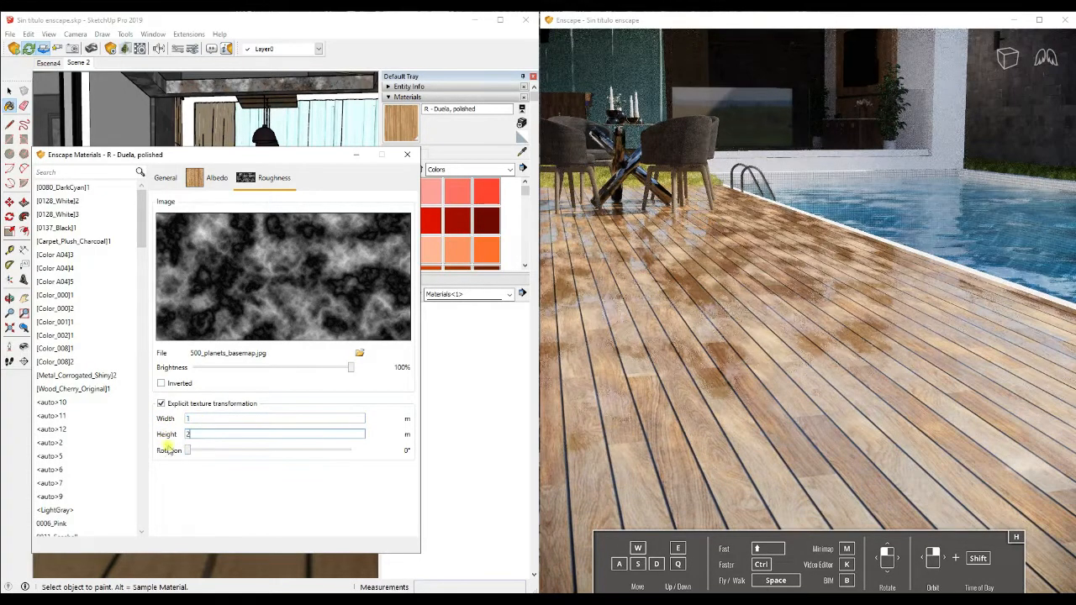
key(shift+Tab)
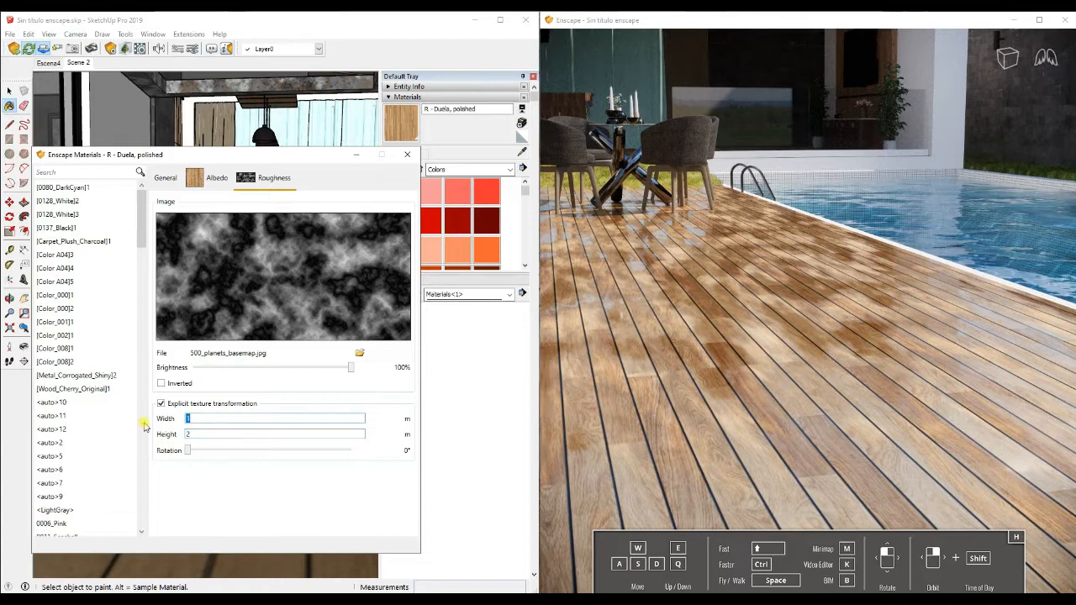
text(2)
mouse_move(777, 417)
right_down()
mouse_move(706, 429)
mouse_move(771, 419)
right_up()
right_drag(789, 319, 767, 308)
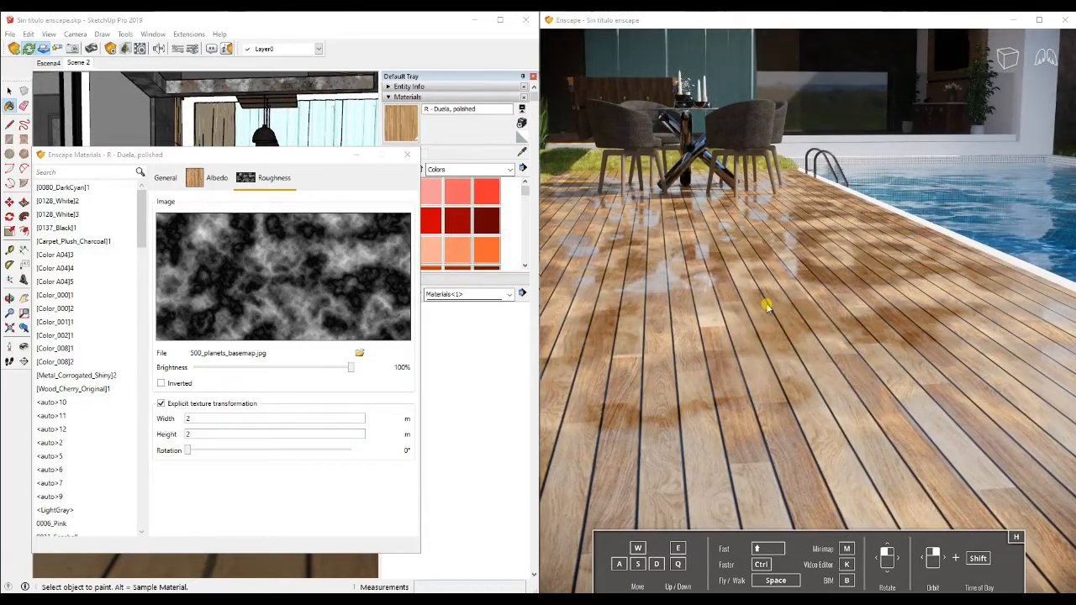
click(168, 179)
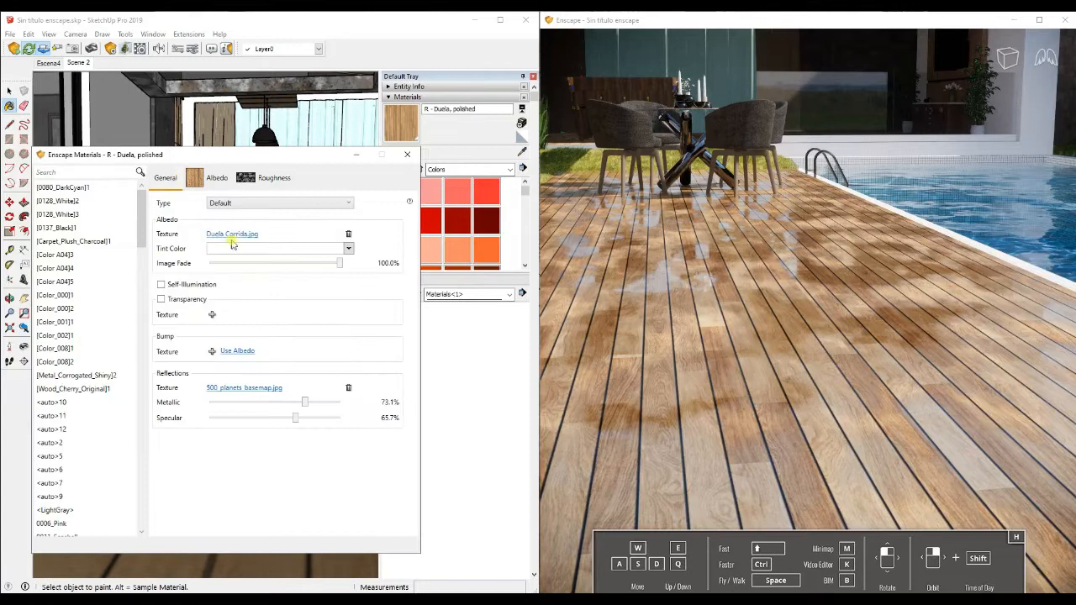
Step: Set the deck material's image fade to 99.6% and adjust its specular reflection
drag(337, 263, 334, 265)
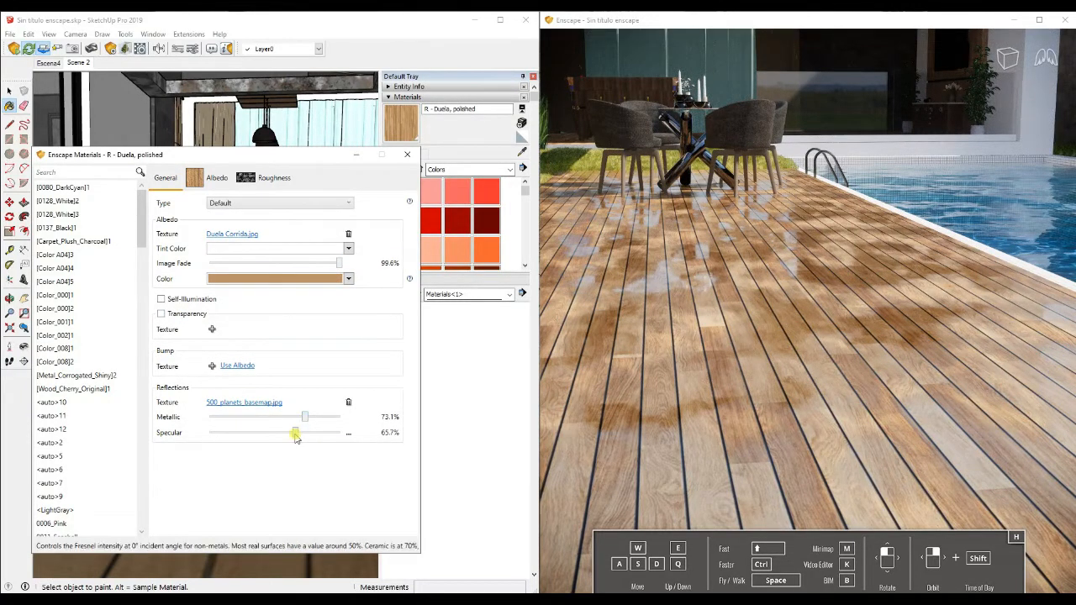
click(328, 433)
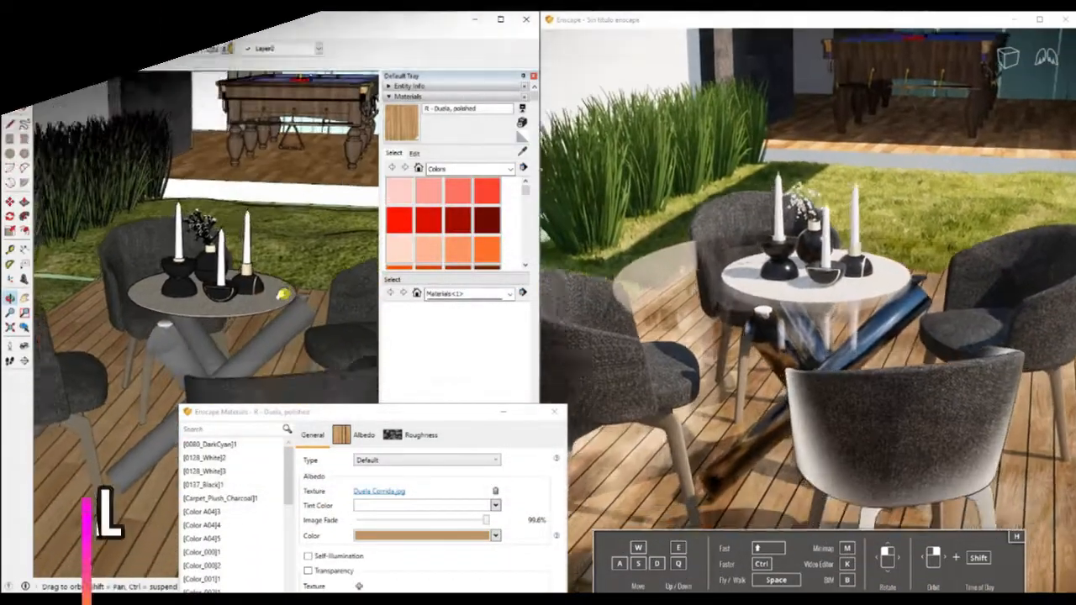
Step: Sample the dining table's glass top to load its material settings in the Enscape material editor
mouse_move(283, 294)
middle_down()
mouse_move(227, 282)
mouse_move(289, 337)
middle_up()
scroll(185, 301, up, 4)
scroll(285, 328, up, 3)
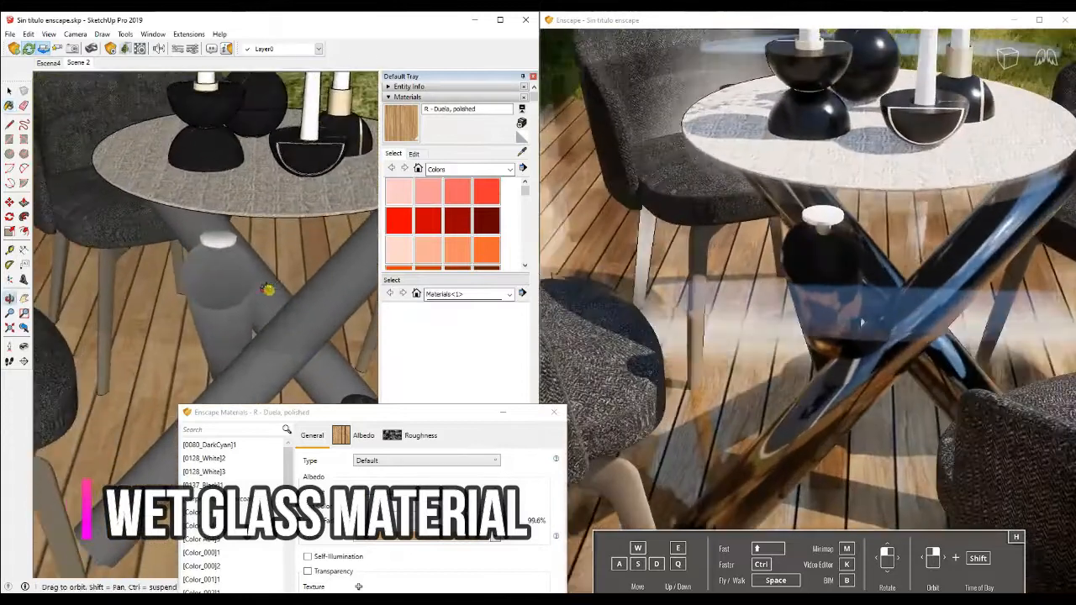
alt+click(236, 264)
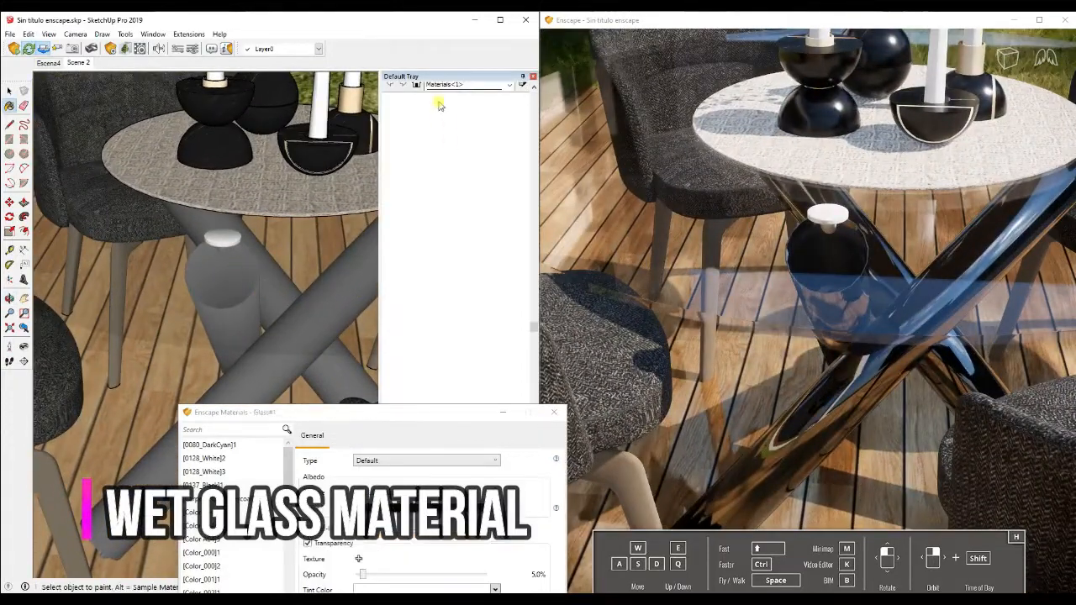
scroll(443, 123, up, 5)
middle_drag(326, 256, 293, 260)
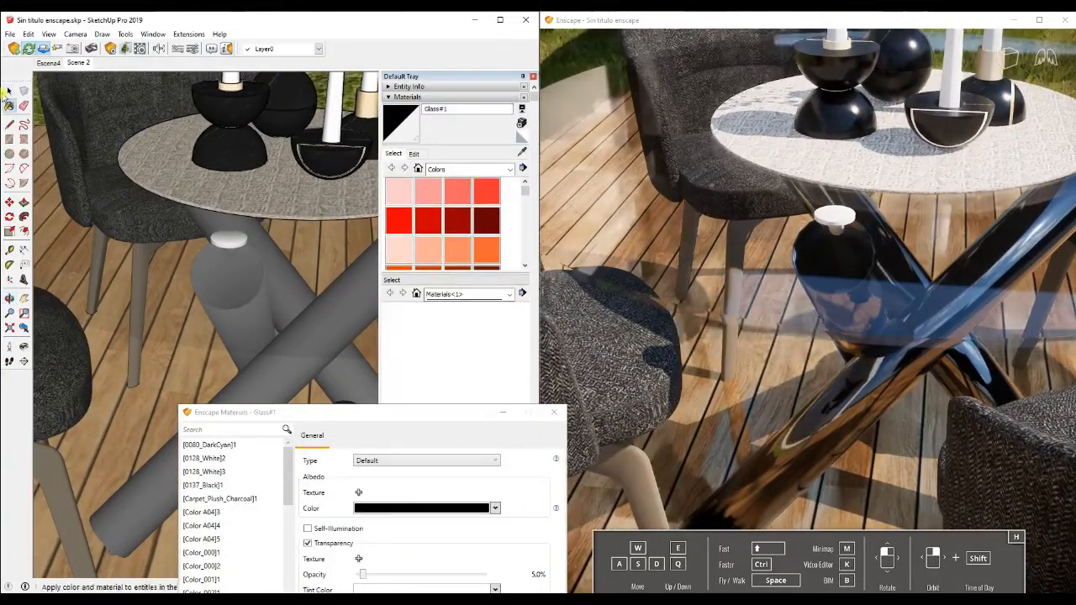
key(space)
click(296, 413)
drag(298, 417, 516, 285)
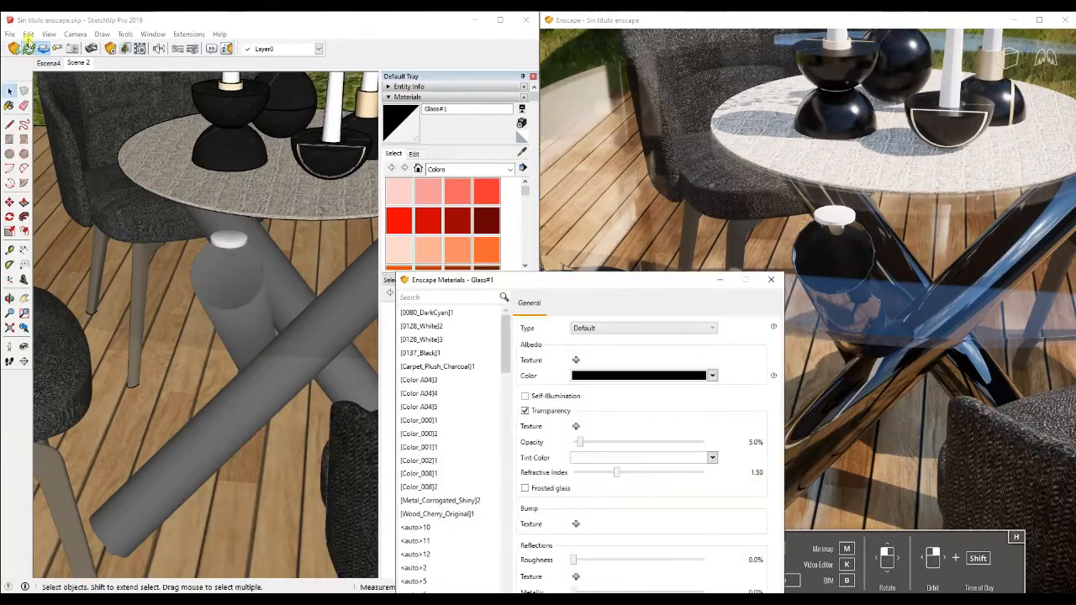
Step: Open the table's glass top group, select its rim and paint it with 0133_Gray from the Colors-Named library
click(190, 289)
double_click(192, 322)
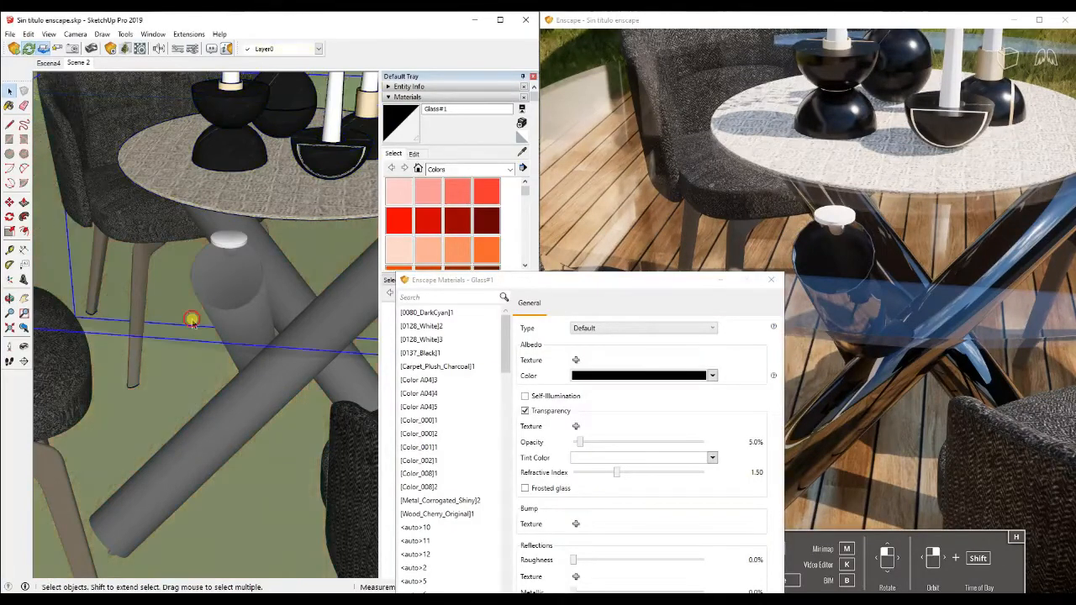
triple_click(192, 322)
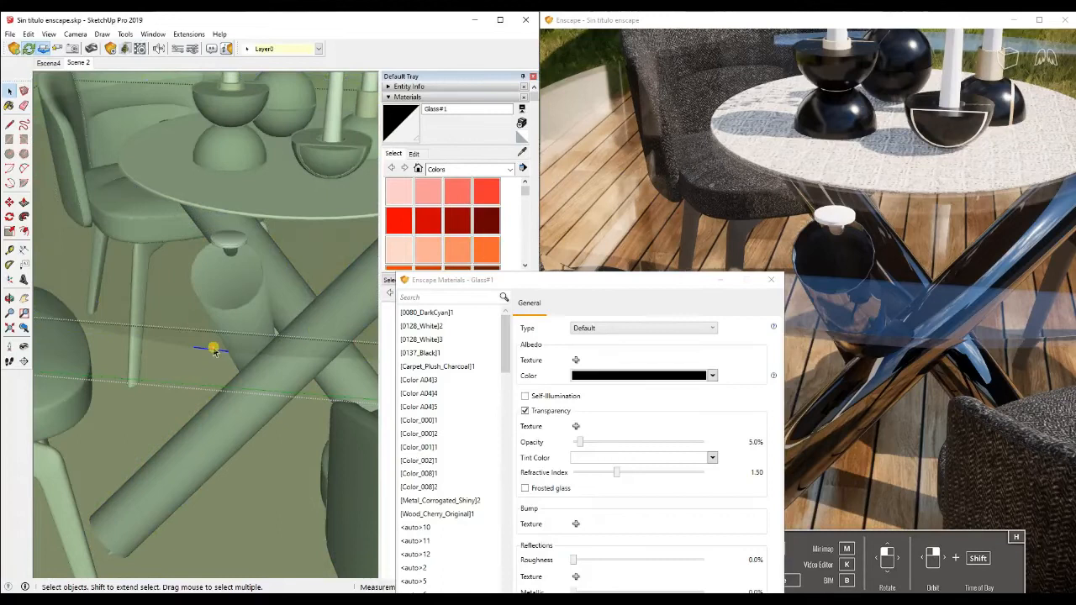
scroll(214, 345, up, 2)
drag(504, 280, 594, 337)
click(470, 170)
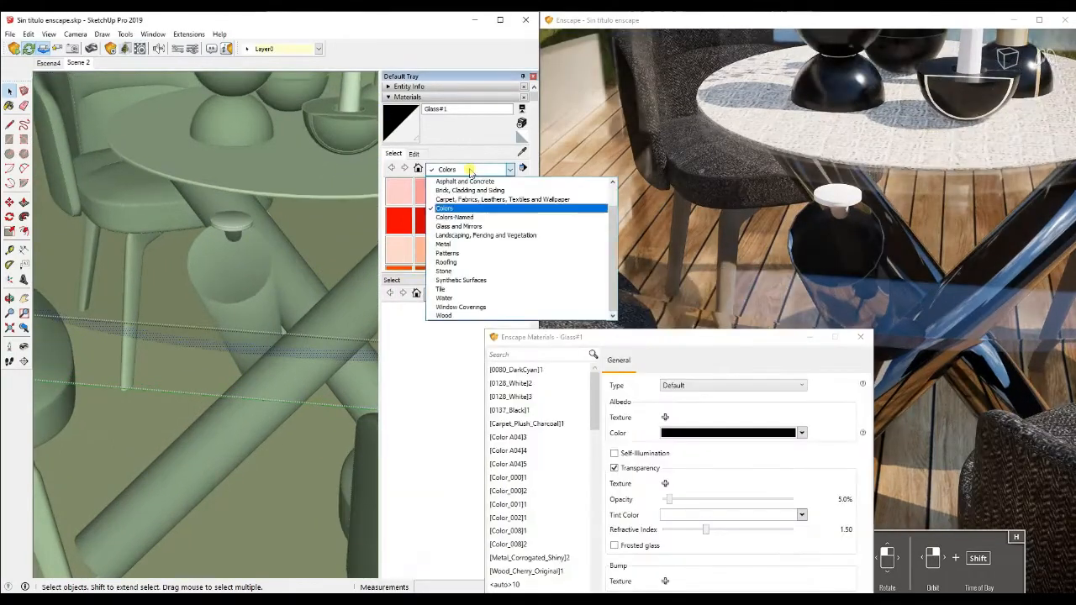
click(462, 216)
drag(525, 193, 526, 257)
scroll(405, 192, up, 1)
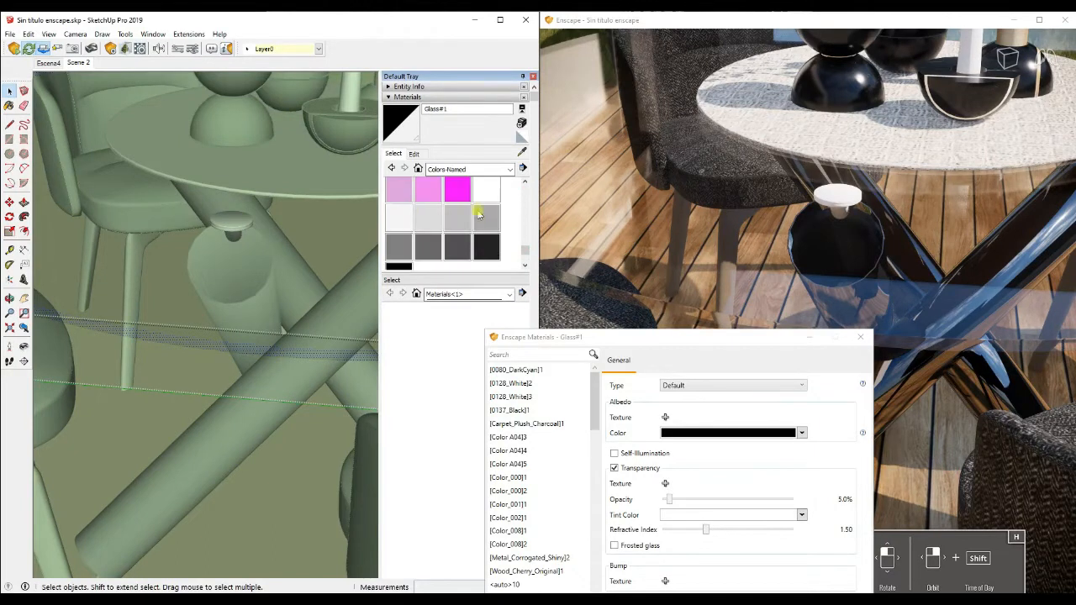
click(399, 246)
click(187, 335)
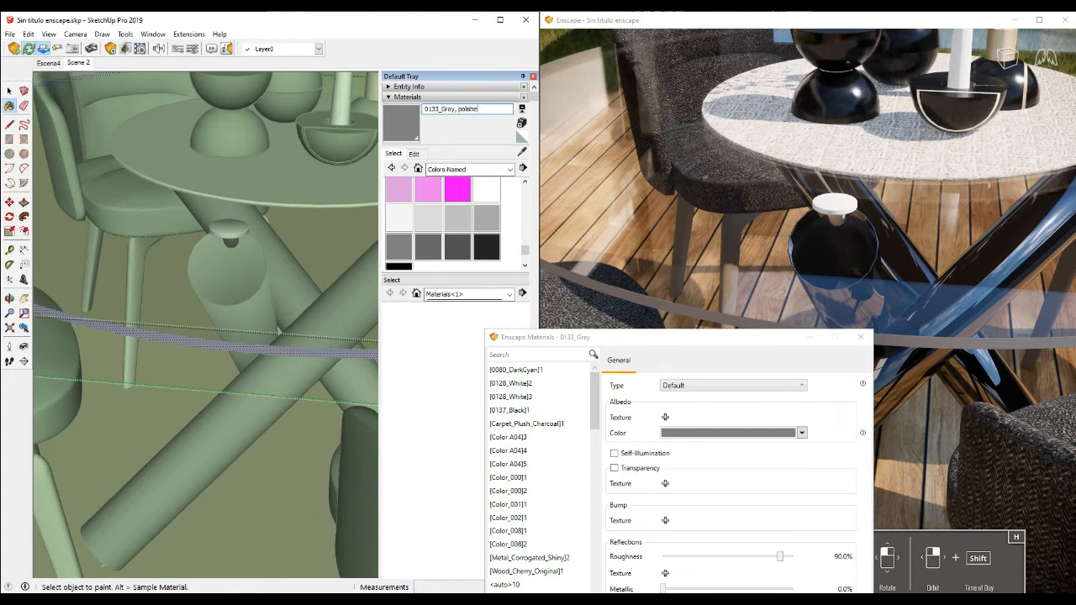
Step: Rename the rim's gray material as "0133_Gray, polished" and give it a darker gray albedo color
text(d)
key(Return)
mouse_move(605, 341)
mouse_down()
mouse_move(601, 403)
mouse_move(333, 315)
mouse_up()
scroll(209, 270, down, 2)
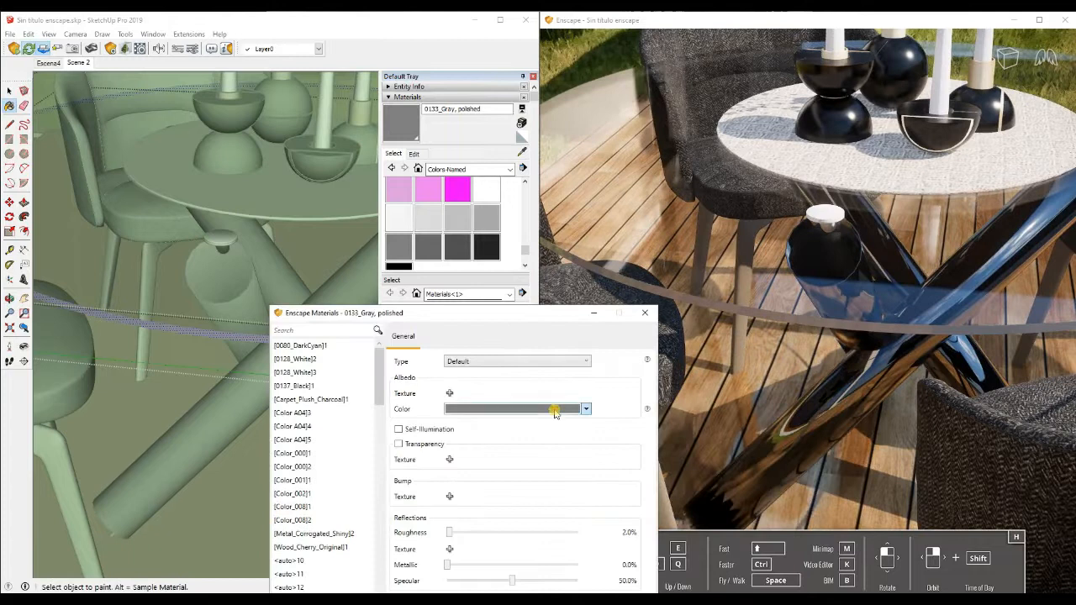
click(557, 408)
click(469, 232)
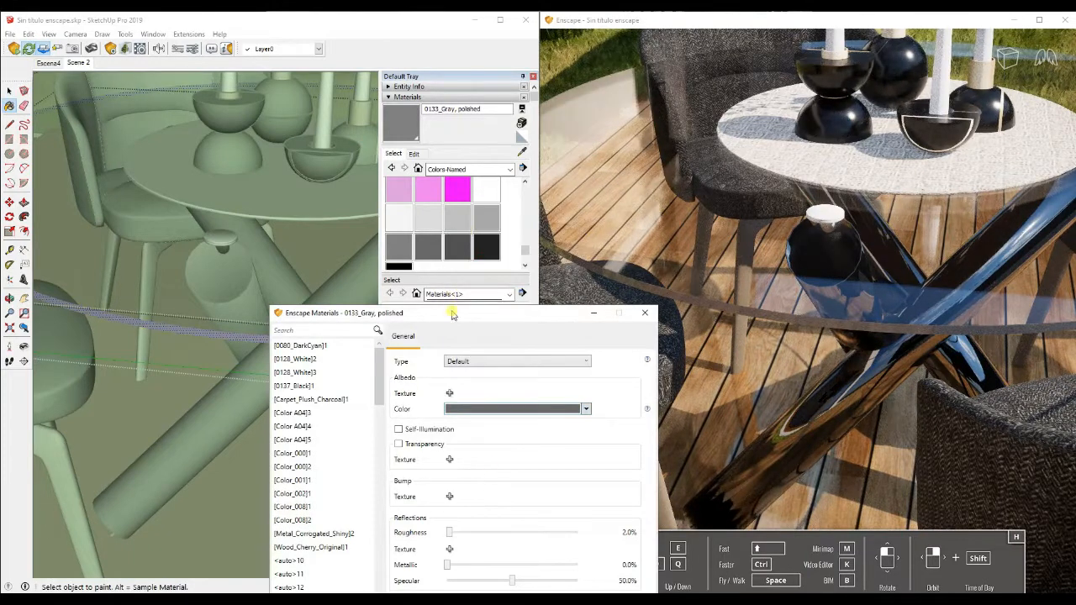
Step: Set the rim material's roughness to 53.6% and raise its metallic value
drag(454, 313, 338, 156)
drag(335, 376, 412, 378)
drag(337, 407, 385, 408)
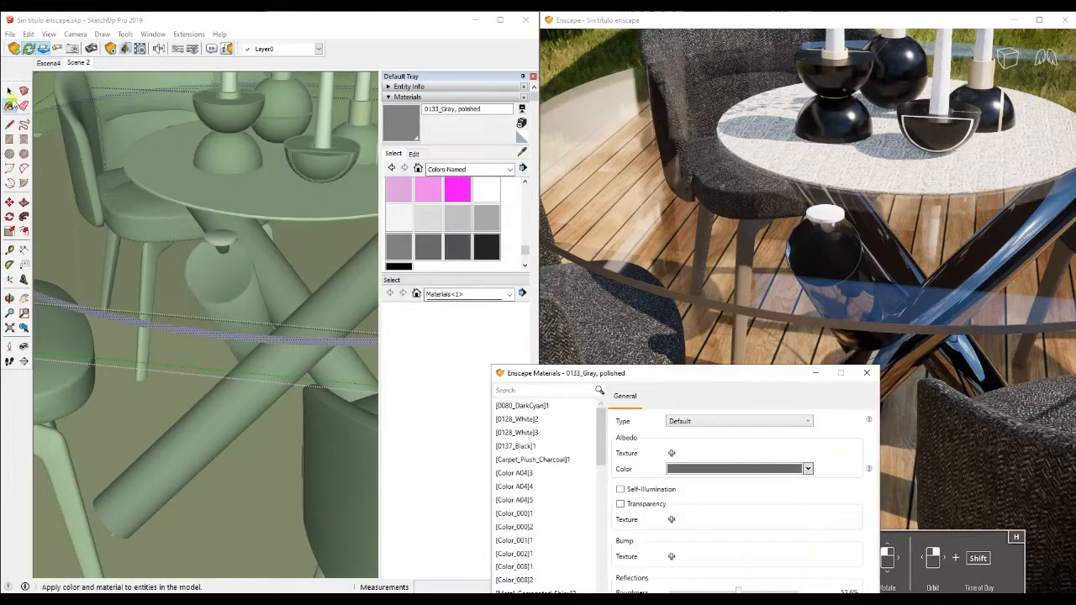
Step: Sample the glass top's material and create a new material from it named "glass 02"
scroll(126, 162, up, 1)
click(522, 153)
click(262, 260)
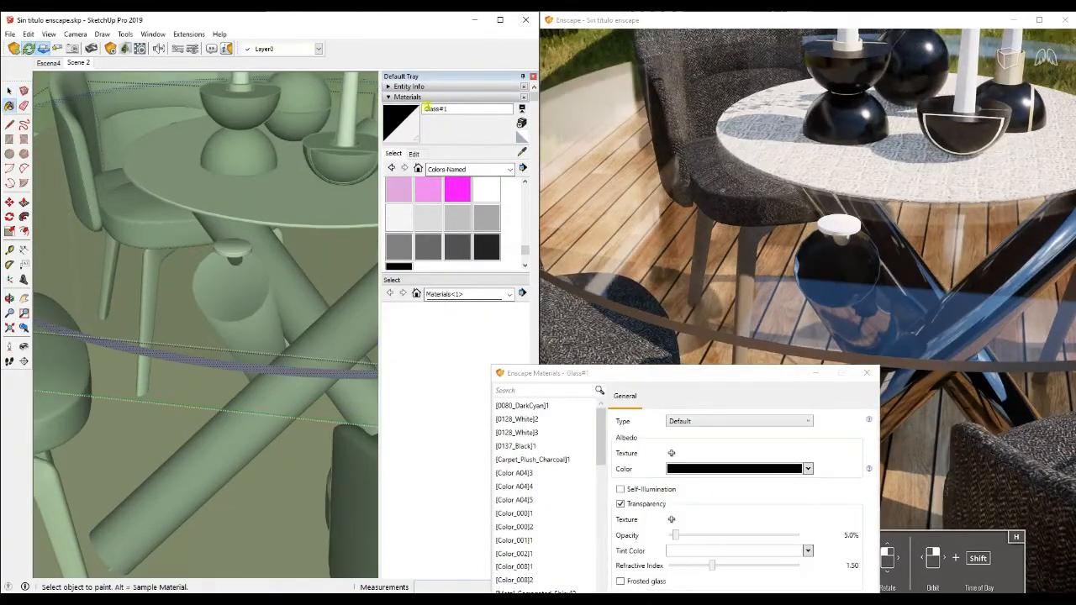
click(522, 125)
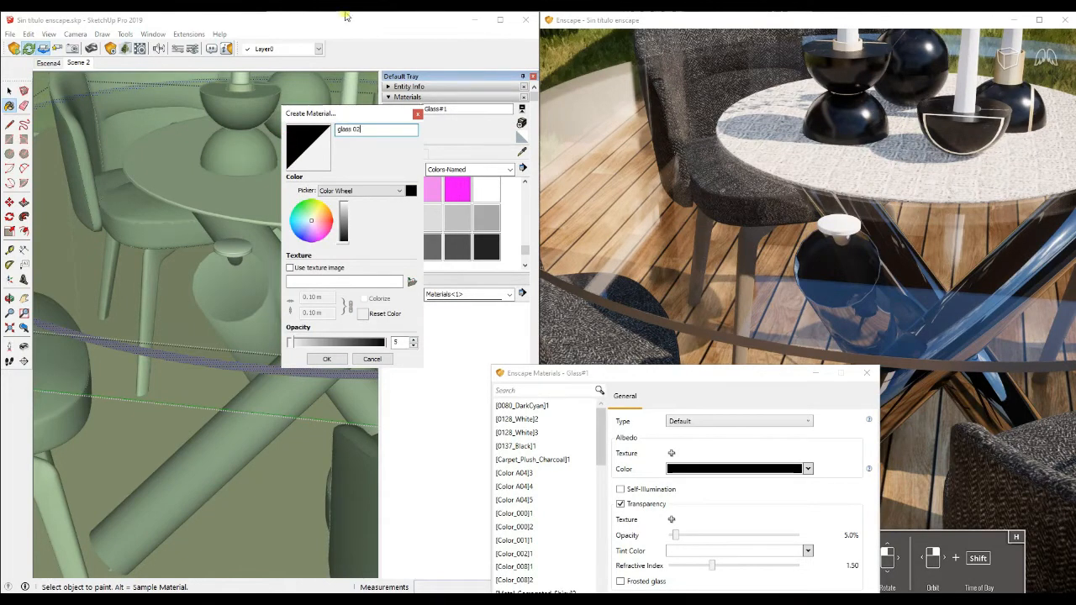
click(327, 360)
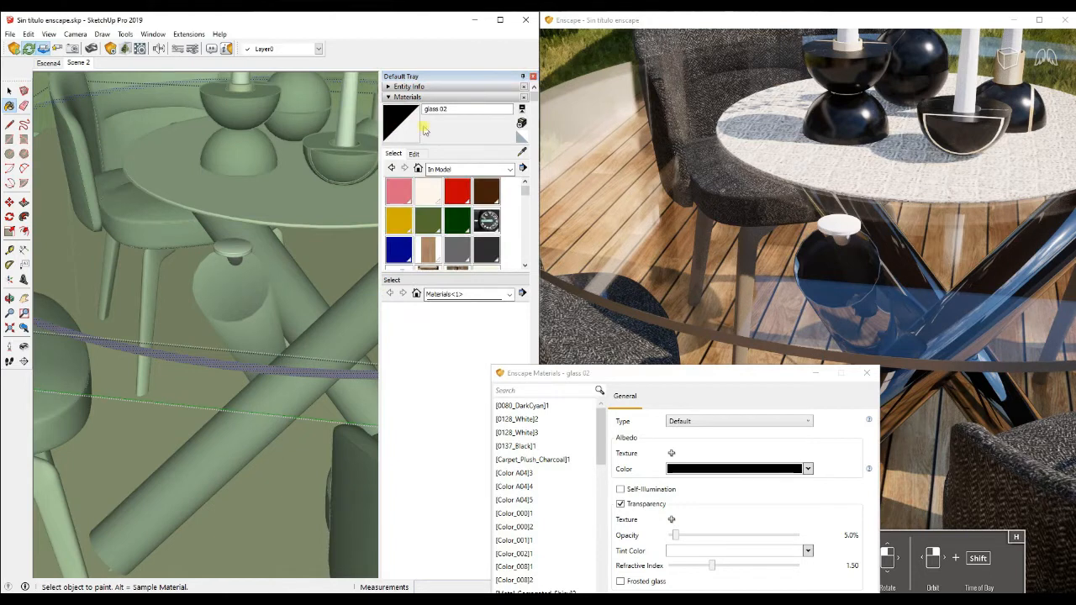
Step: Select the underside face of the glass tabletop
mouse_move(242, 267)
middle_down()
mouse_move(258, 252)
mouse_move(229, 106)
mouse_move(241, 173)
middle_up()
key(space)
click(257, 253)
scroll(258, 251, up, 2)
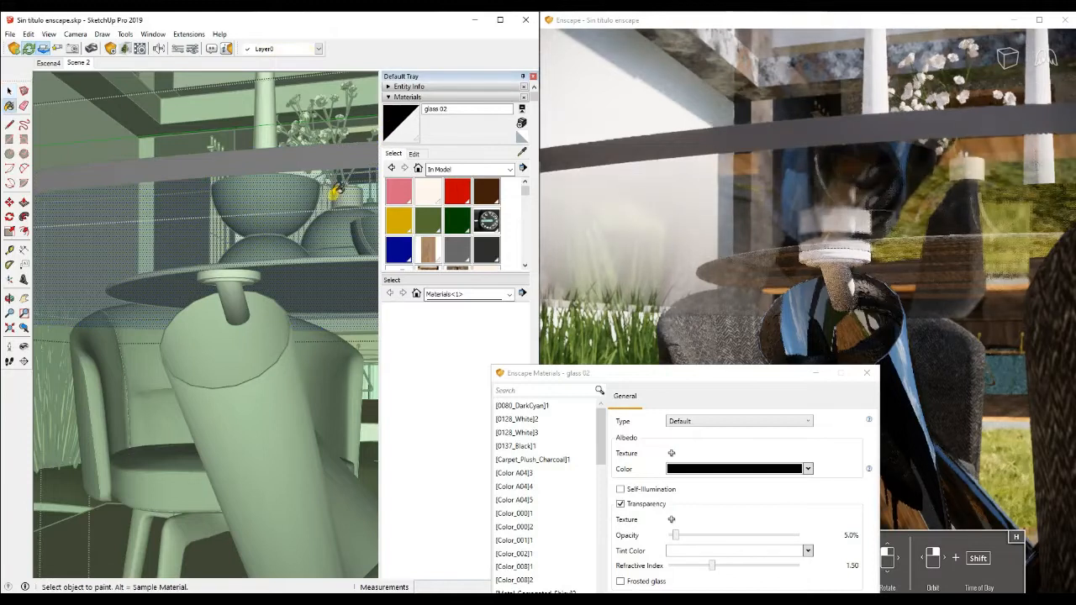
Step: Sample the Chrome_Polished material from the table's tubular leg
middle_drag(336, 190, 313, 183)
alt+click(235, 286)
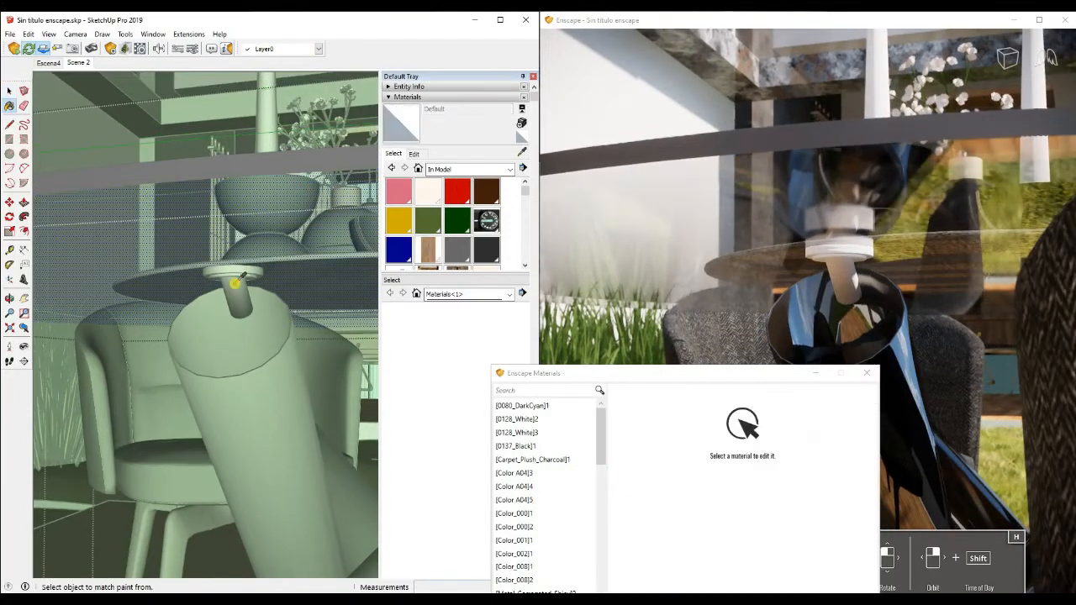
alt+click(281, 363)
middle_drag(240, 295, 247, 281)
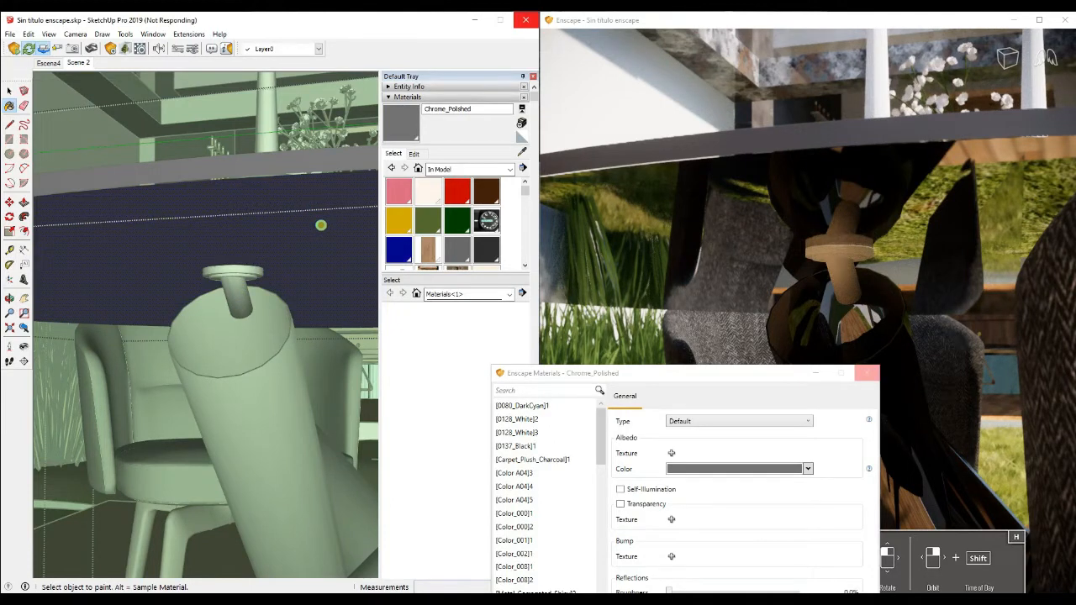
Step: Open the small round connector between the leg and the glass, paint it with Chrome_Polished, and leave the group
key(space)
scroll(245, 286, up, 1)
key(Escape)
key(Escape)
double_click(244, 287)
double_click(244, 287)
click(244, 287)
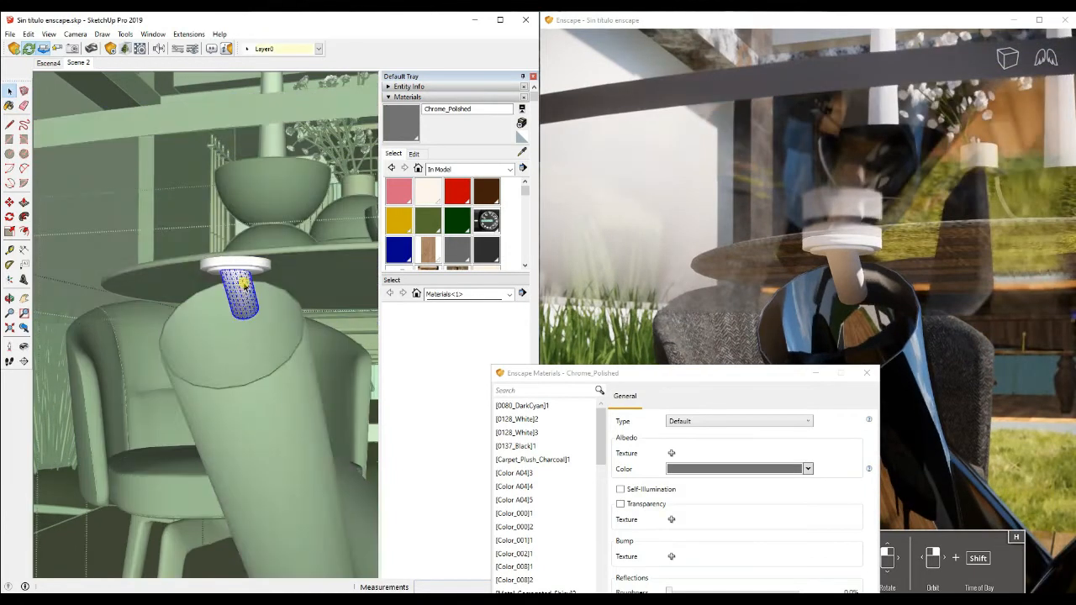
key(b)
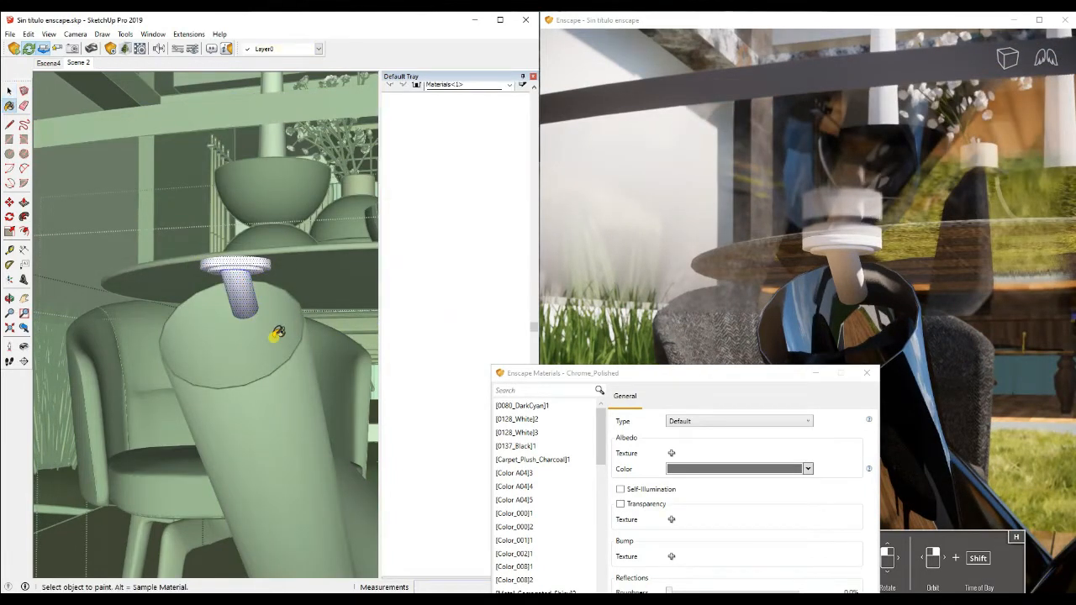
click(245, 286)
mouse_move(245, 286)
middle_down()
mouse_move(266, 392)
mouse_move(259, 442)
middle_up()
key(space)
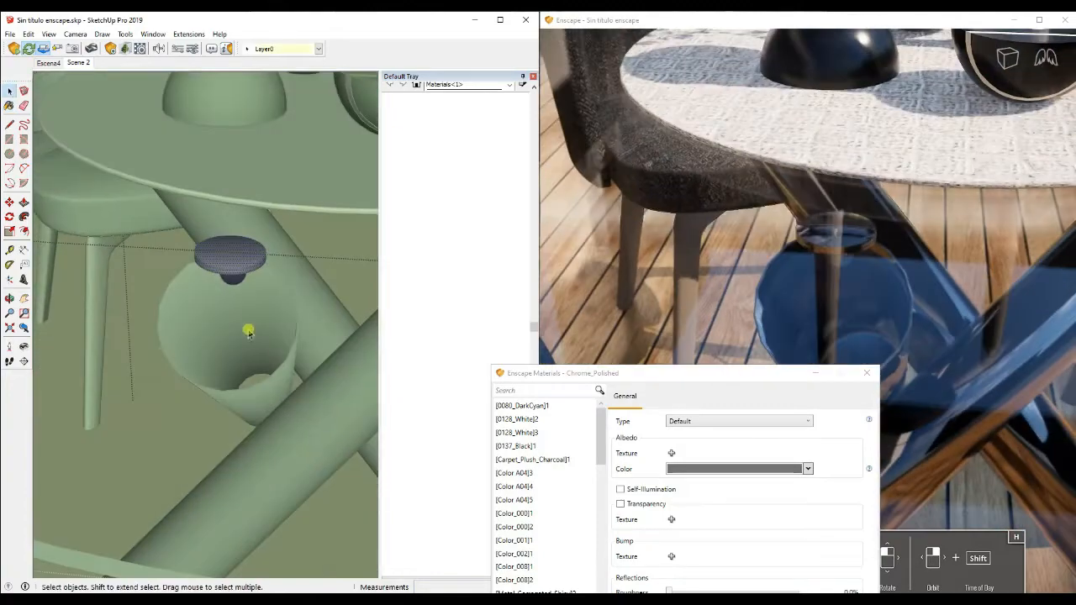
scroll(245, 324, down, 2)
key(Escape)
key(Escape)
Step: Return to a closer view of the dining table and open its group for editing
scroll(245, 324, down, 6)
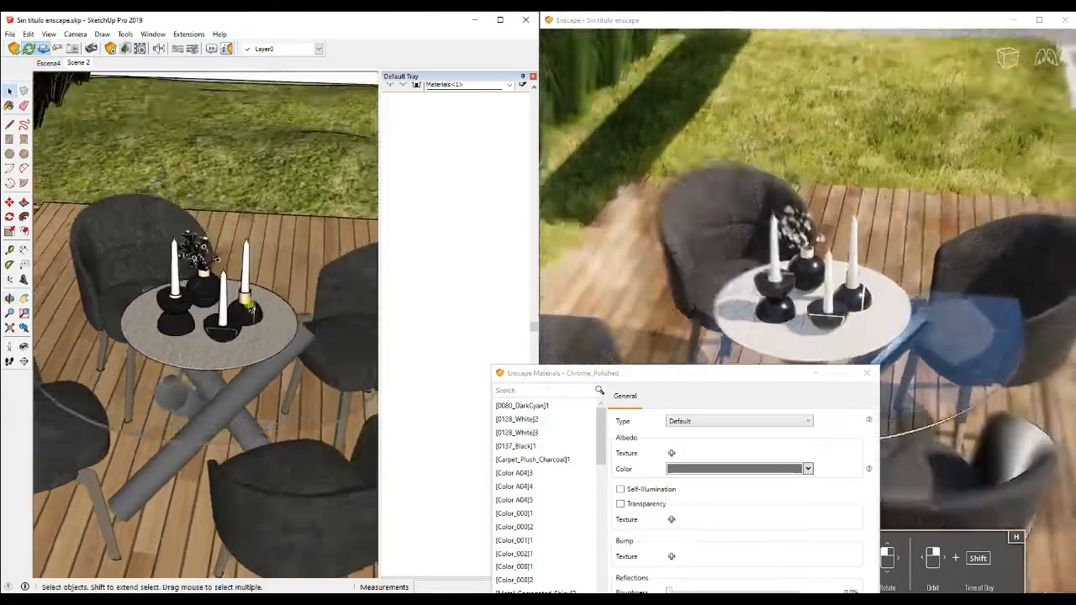
scroll(249, 305, down, 4)
mouse_move(248, 304)
middle_down()
mouse_move(219, 256)
mouse_move(207, 268)
mouse_move(176, 267)
middle_up()
scroll(216, 253, up, 5)
scroll(178, 269, up, 4)
middle_drag(245, 350, 310, 313)
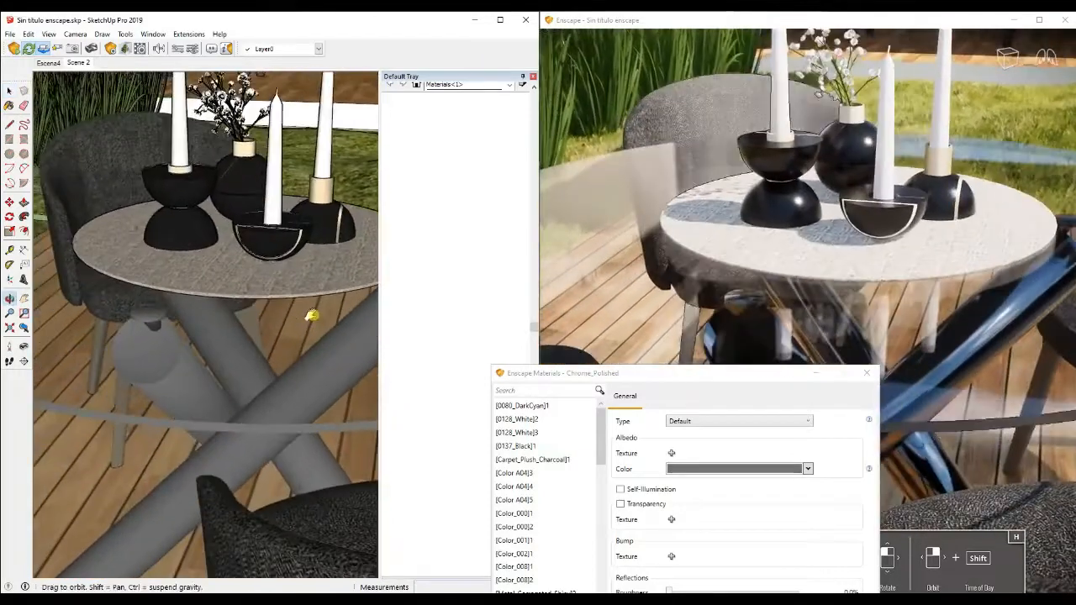
click(212, 345)
middle_drag(214, 344, 252, 323)
double_click(155, 305)
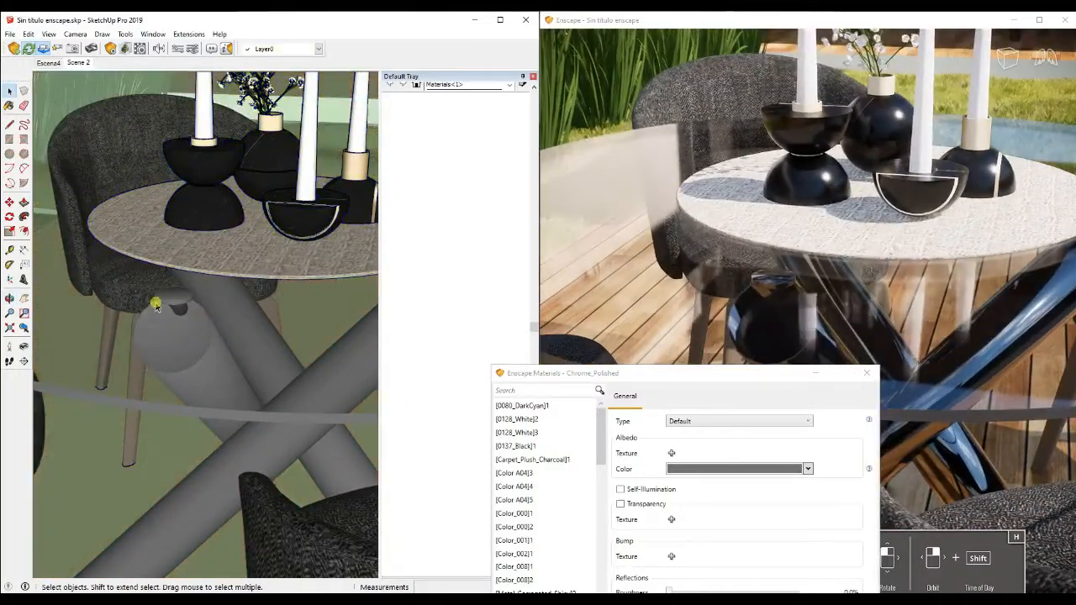
Step: Sample the tabletop's Glass#1 material and set its specular to 100% and roughness to 84.8%
scroll(426, 138, up, 5)
scroll(446, 130, up, 1)
alt+click(183, 322)
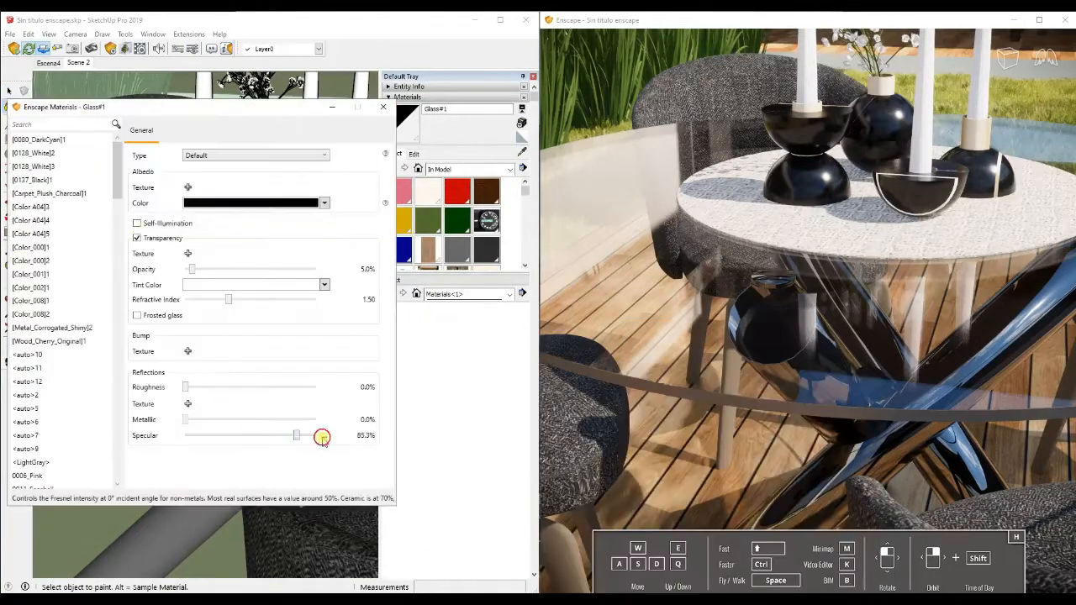
drag(254, 435, 316, 434)
drag(186, 388, 295, 387)
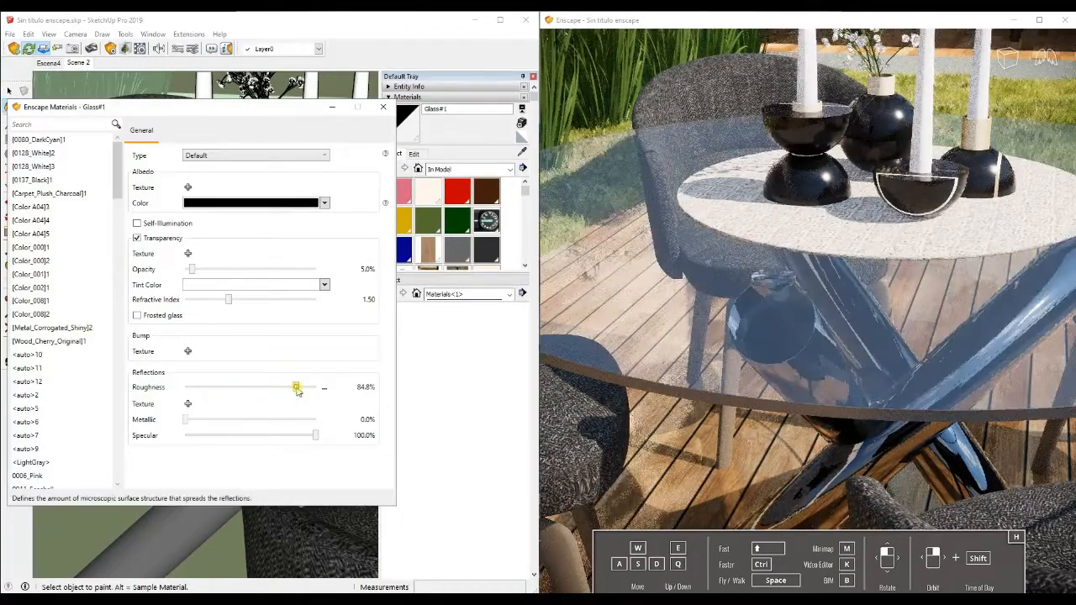
Step: Browse for a roughness texture for Glass#1, opening the RAIN TEXTURE folder within 01.JPEG MATERIAL
click(188, 405)
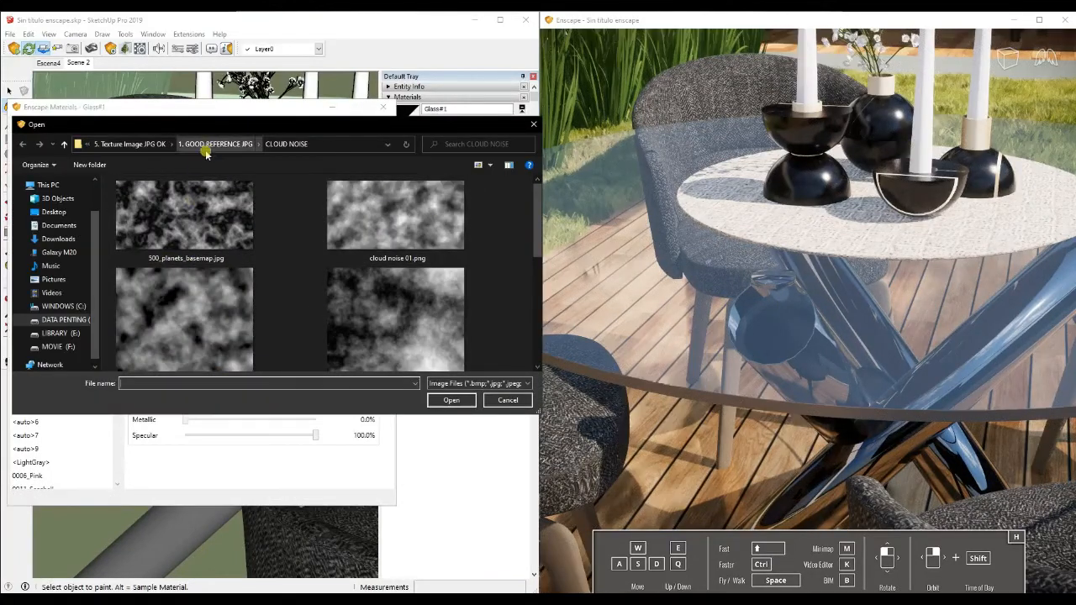
click(208, 148)
scroll(210, 312, down, 5)
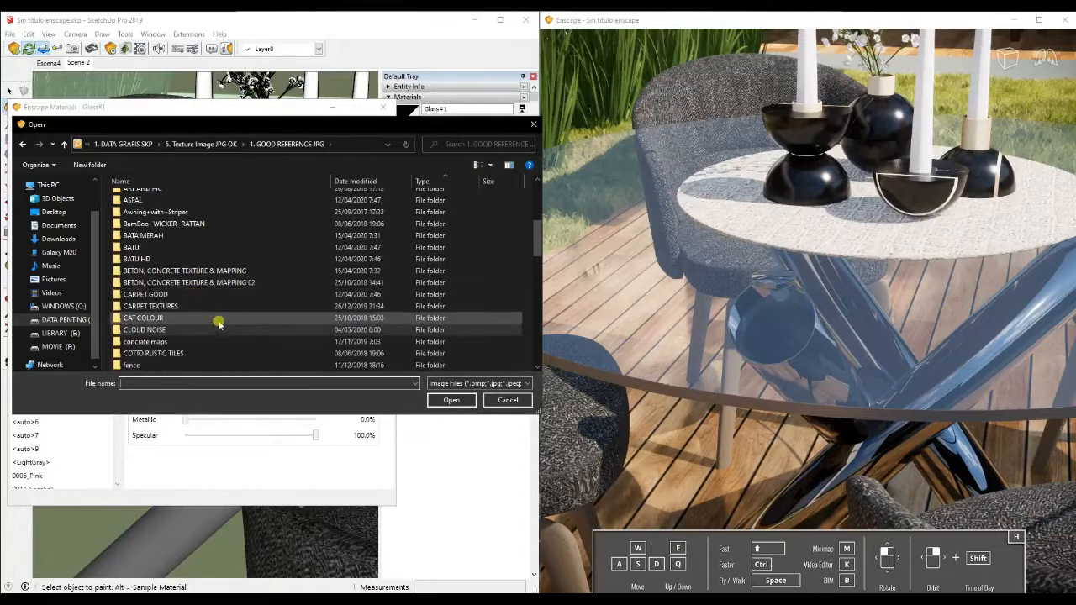
scroll(210, 313, down, 10)
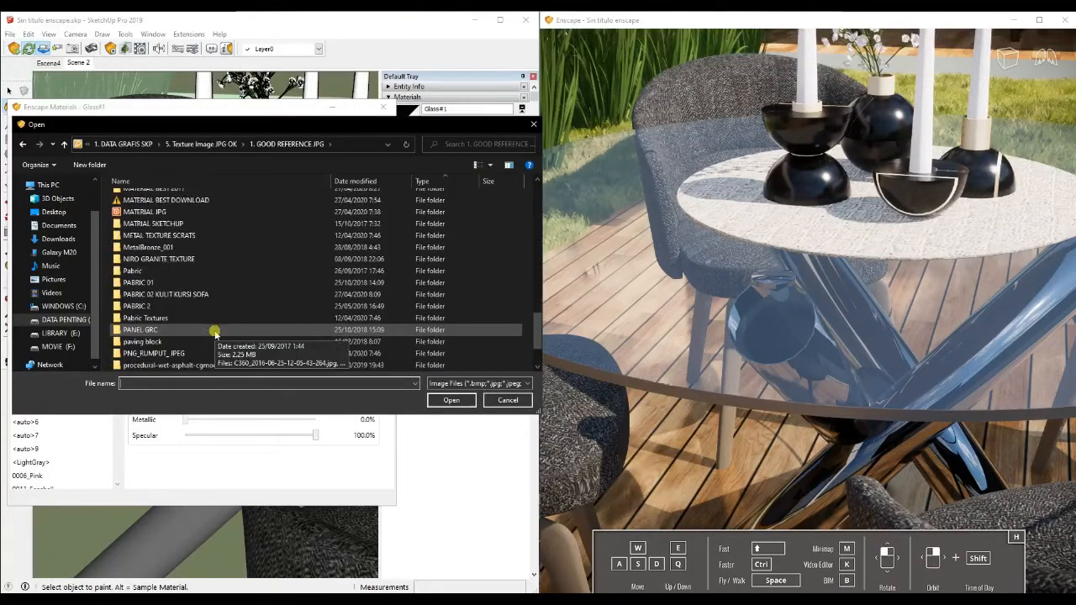
scroll(235, 294, up, 2)
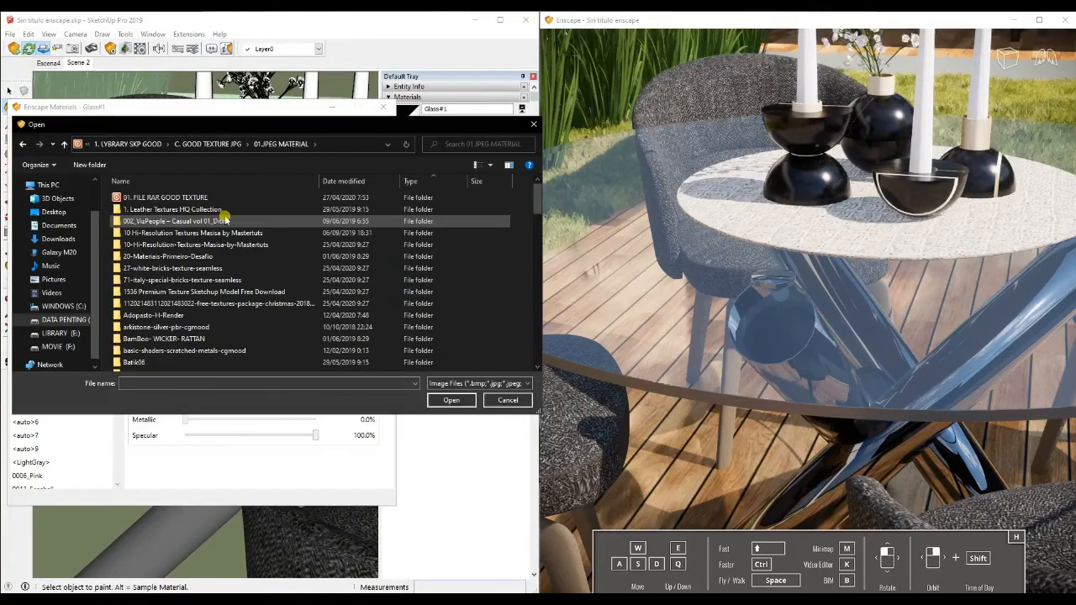
scroll(210, 286, down, 15)
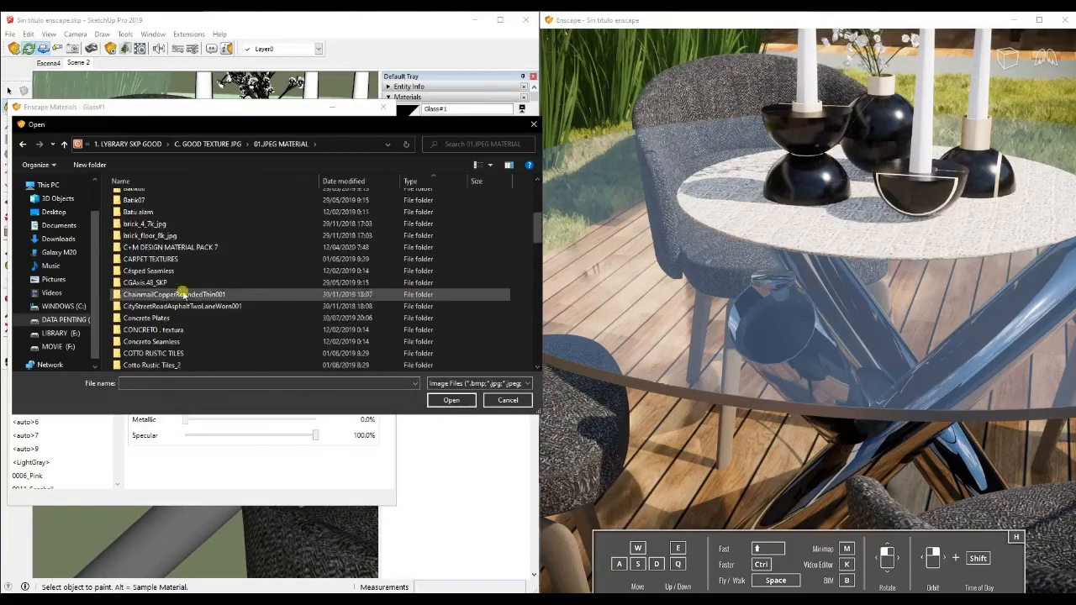
scroll(166, 361, down, 2)
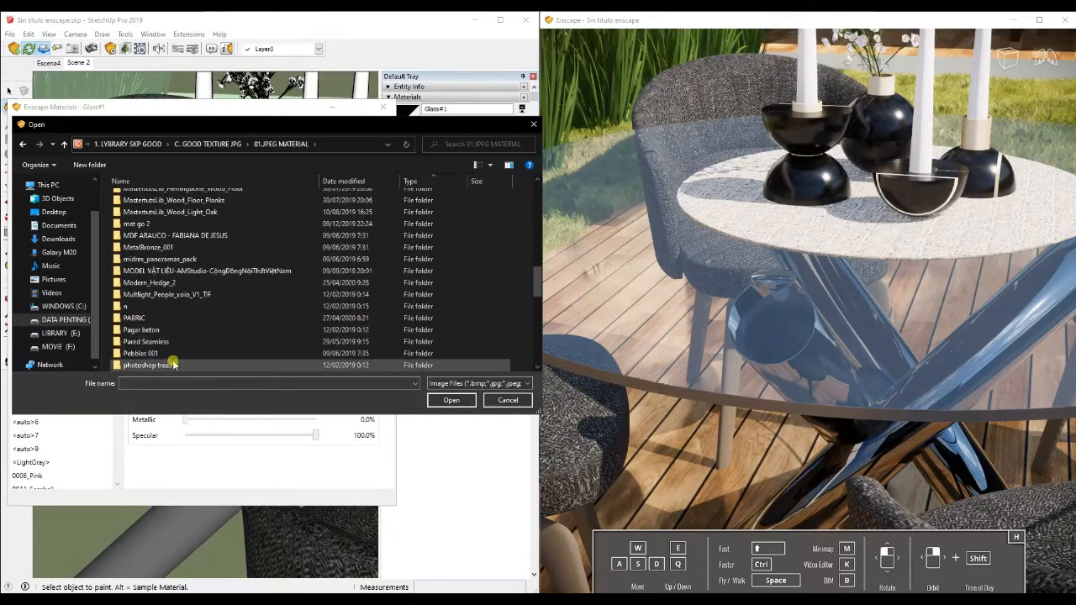
double_click(168, 365)
double_click(164, 197)
Step: Find JK_Condensation_B_4K_Stencil.tif among the condensation images and load it as the Glass#1 roughness texture
right_click(307, 252)
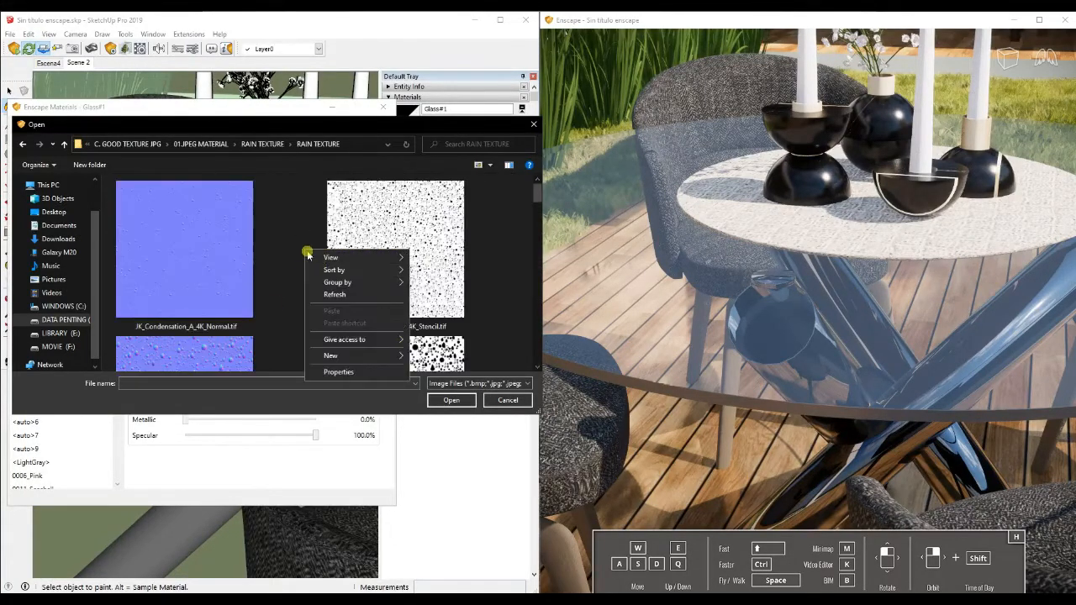
click(262, 238)
drag(291, 125, 279, 91)
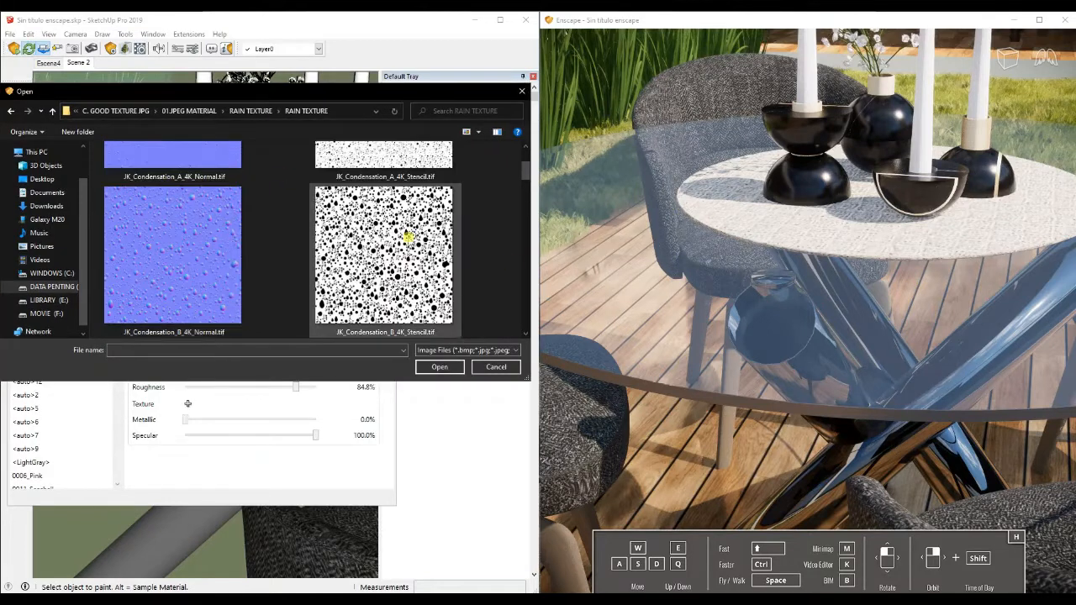
scroll(264, 252, down, 5)
scroll(266, 257, down, 5)
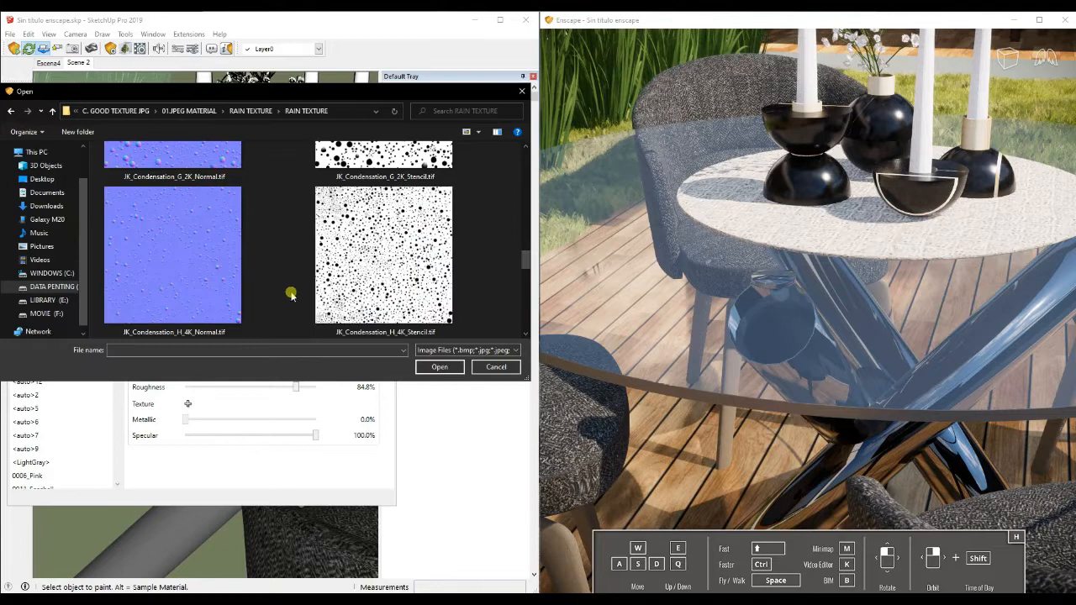
scroll(274, 274, down, 3)
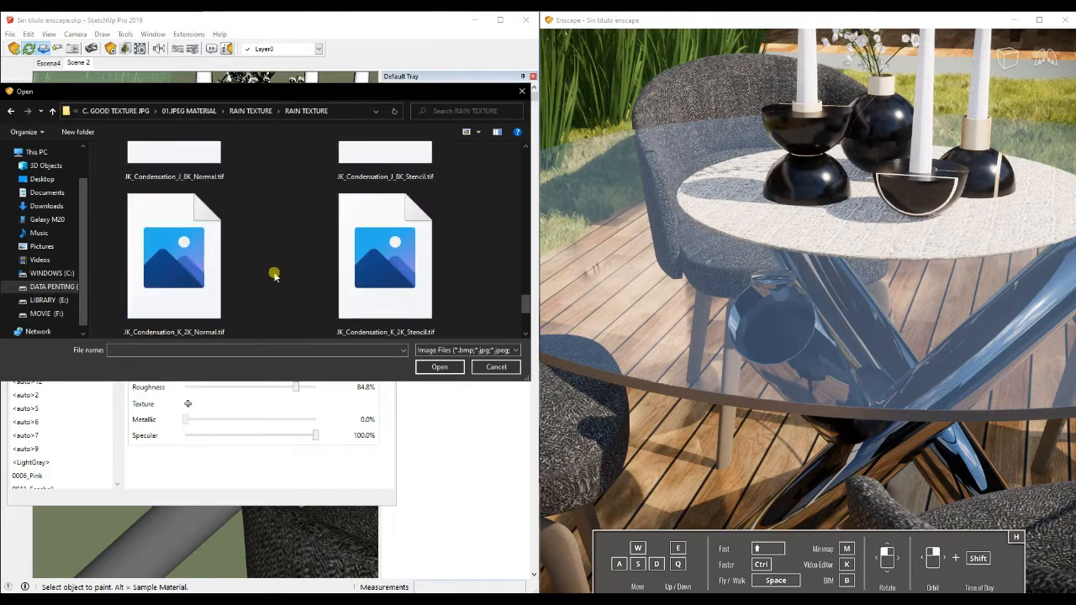
scroll(274, 274, up, 15)
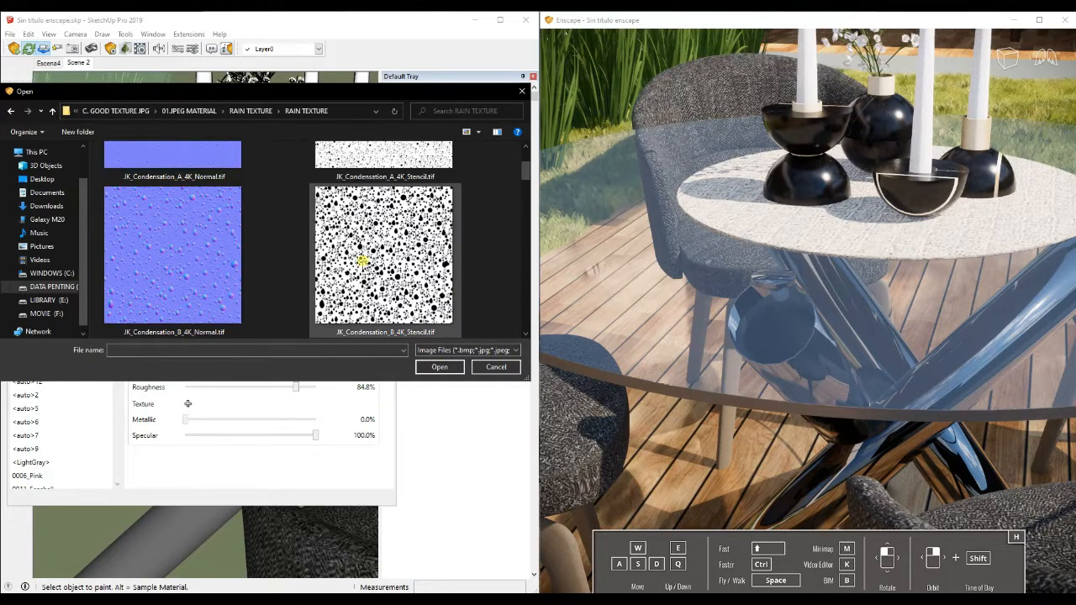
drag(317, 96, 583, 113)
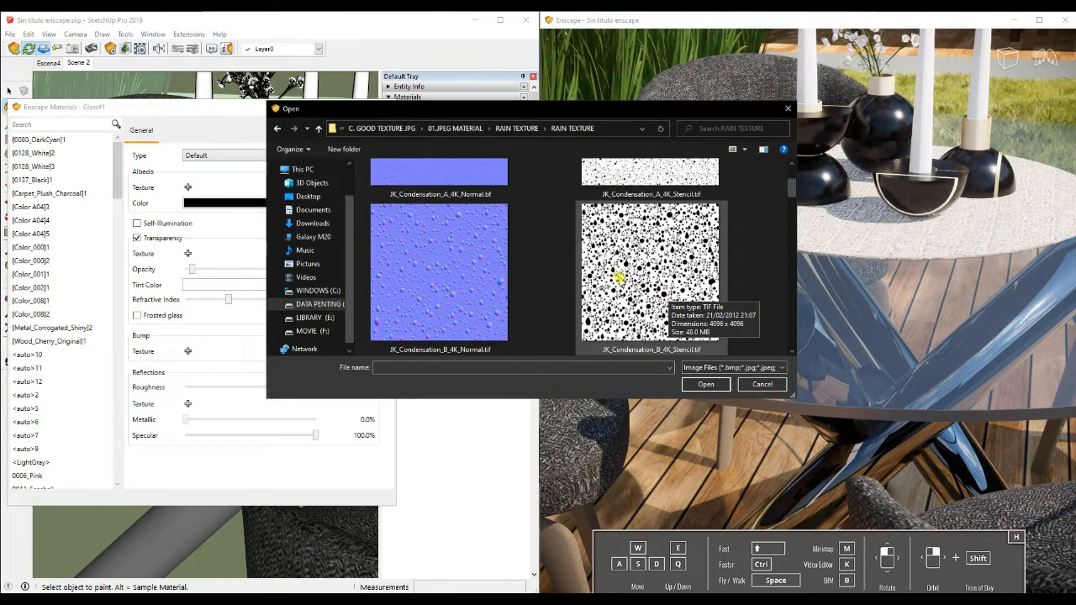
click(662, 343)
click(705, 385)
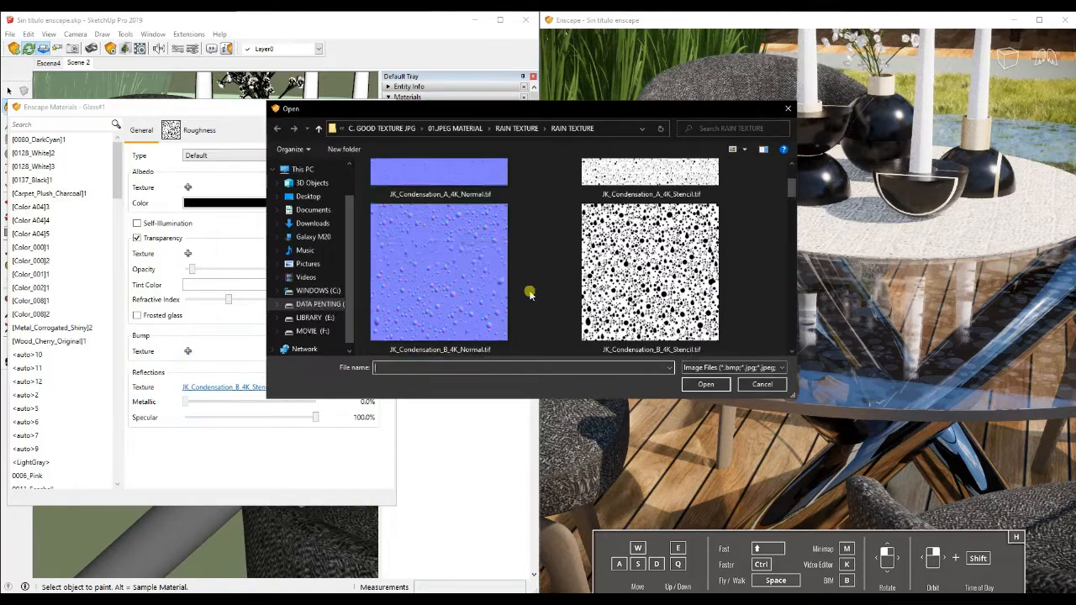
Step: Load JK_Condensation_B_4K_Normal.tif as the bump texture of Glass#1
click(454, 253)
click(704, 385)
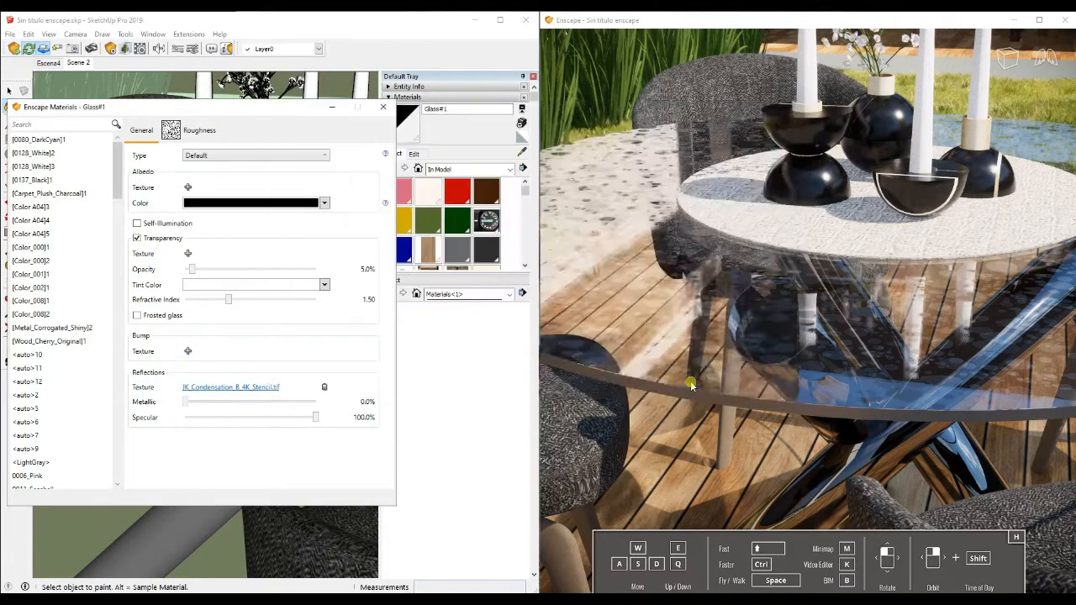
Step: Set the Glass#1 specular to 7.5% and its refractive index to 2.50, judging the effect on the rendered tabletop
mouse_move(733, 304)
right_down()
mouse_move(729, 312)
mouse_move(738, 261)
mouse_move(728, 293)
mouse_move(682, 335)
right_up()
scroll(732, 307, up, 3)
scroll(737, 259, down, 4)
scroll(726, 288, up, 2)
scroll(714, 322, up, 3)
scroll(709, 310, down, 3)
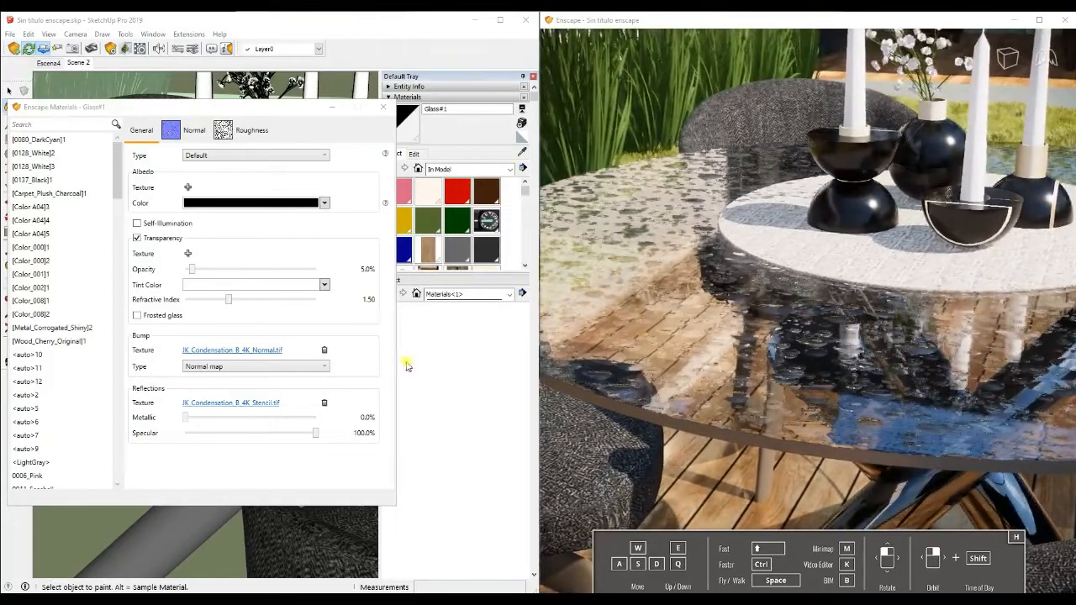
drag(311, 433, 255, 429)
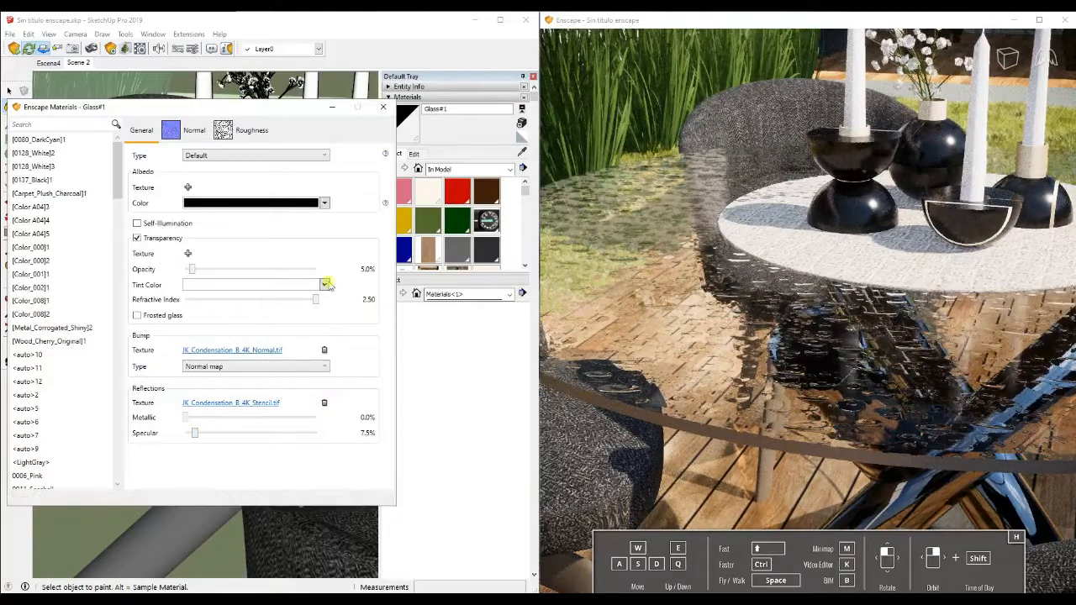
Step: Enable explicit texture transformation on the Glass#1 normal map and size it 0.3 m by 0.3 m
click(240, 353)
click(168, 344)
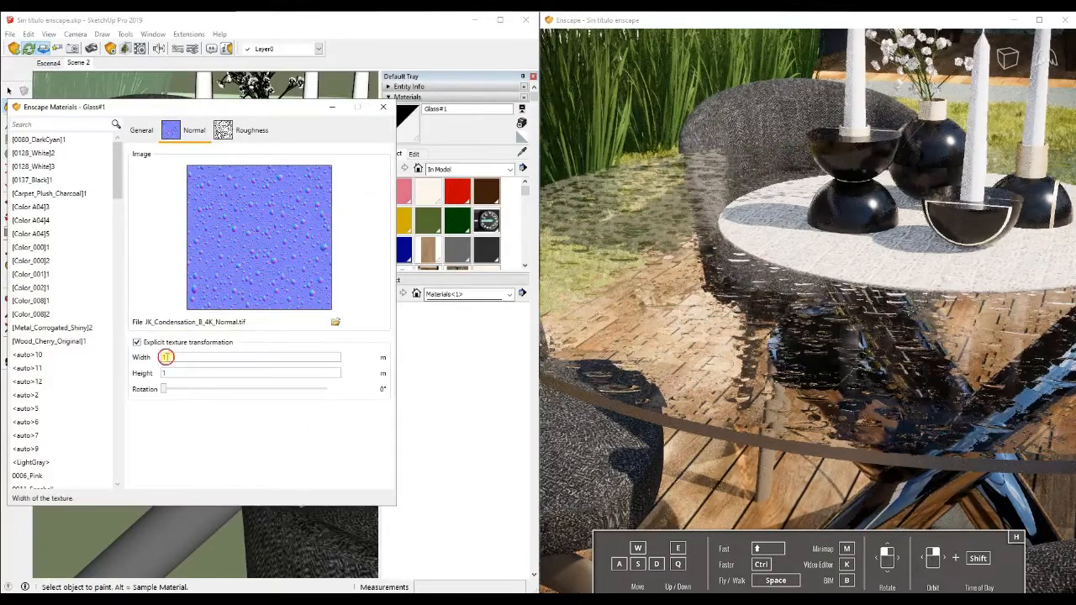
text(0.3)
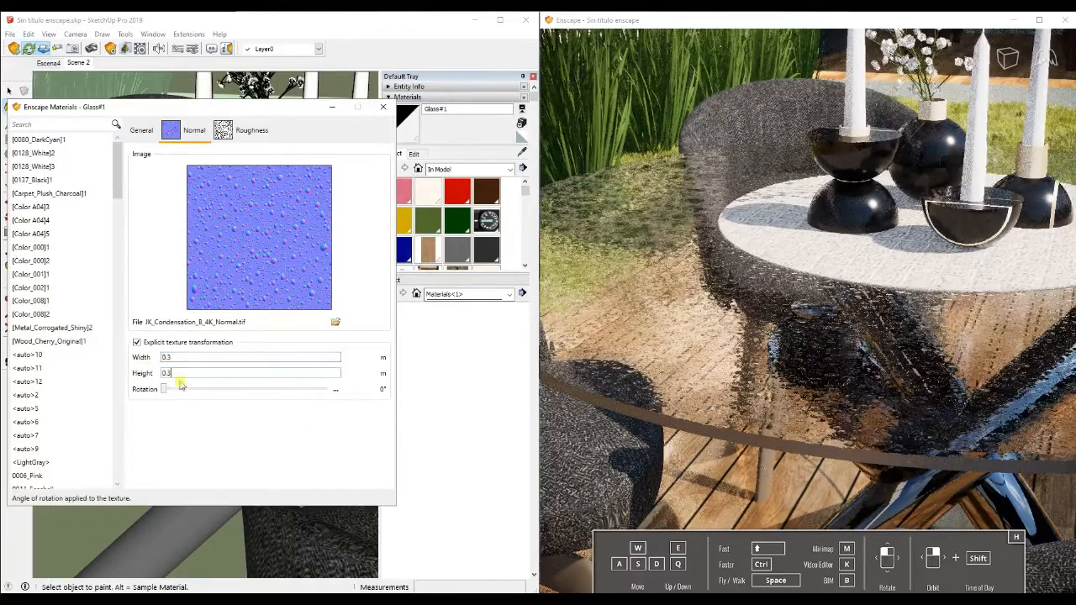
Step: Use explicit texture transformation to size the Glass#1 roughness texture 0.3 m by 0.3 m
click(246, 131)
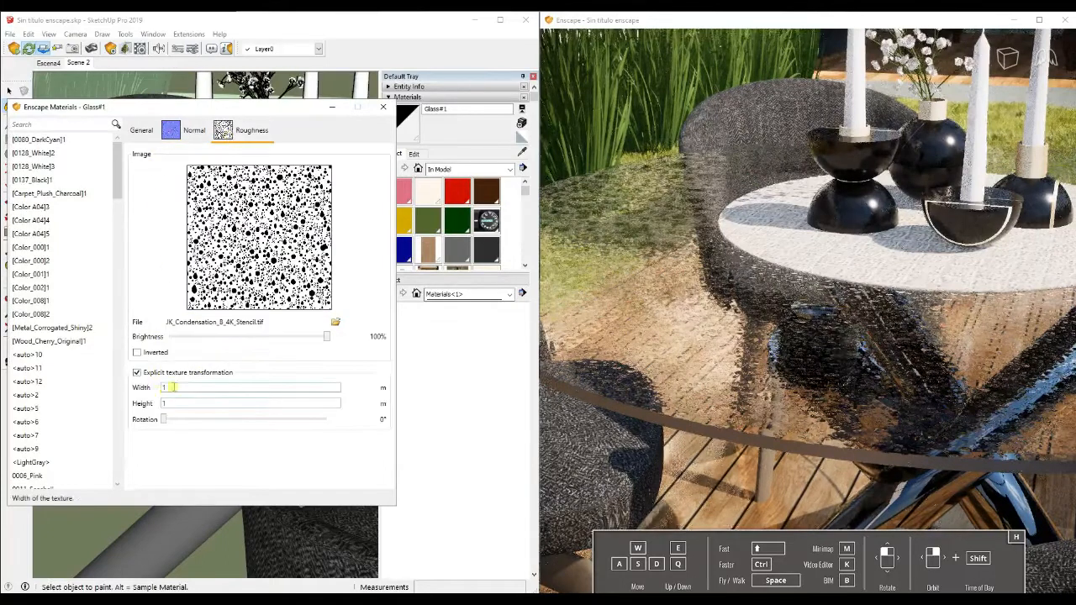
key(Tab)
text(0.3)
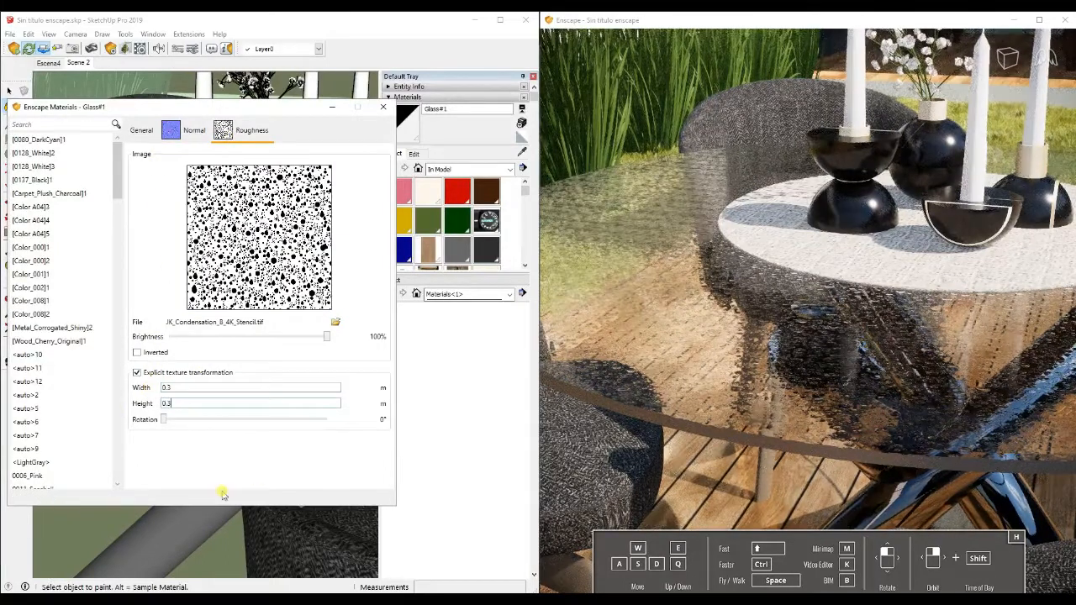
Step: Sample the black-marble-texture material from the candle holder on the table and show its general material settings
drag(263, 116, 512, 381)
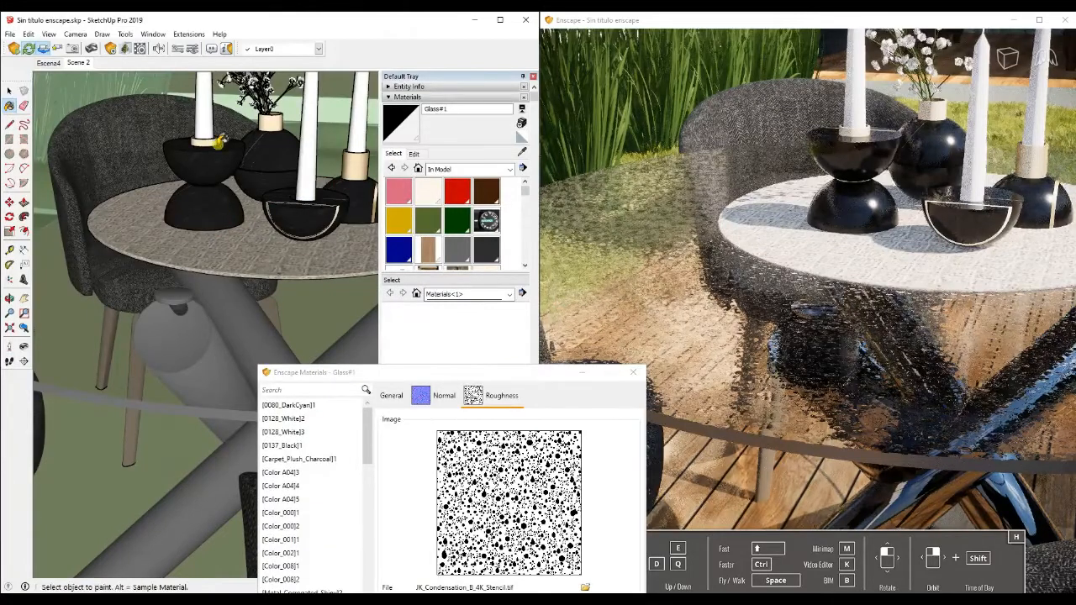
middle_drag(215, 147, 213, 168)
alt+click(211, 201)
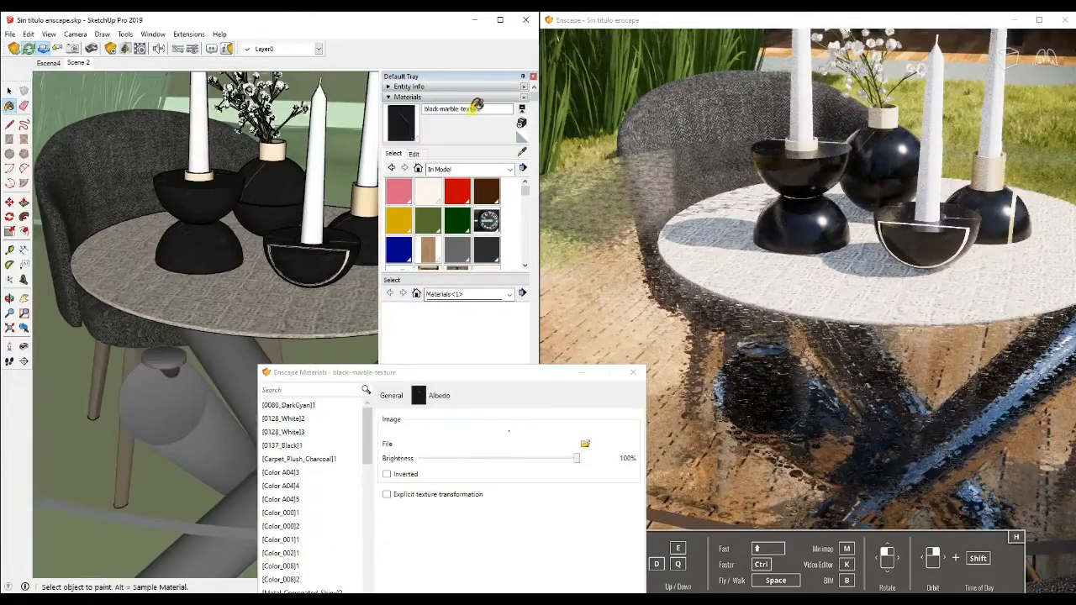
drag(464, 373, 415, 249)
click(340, 271)
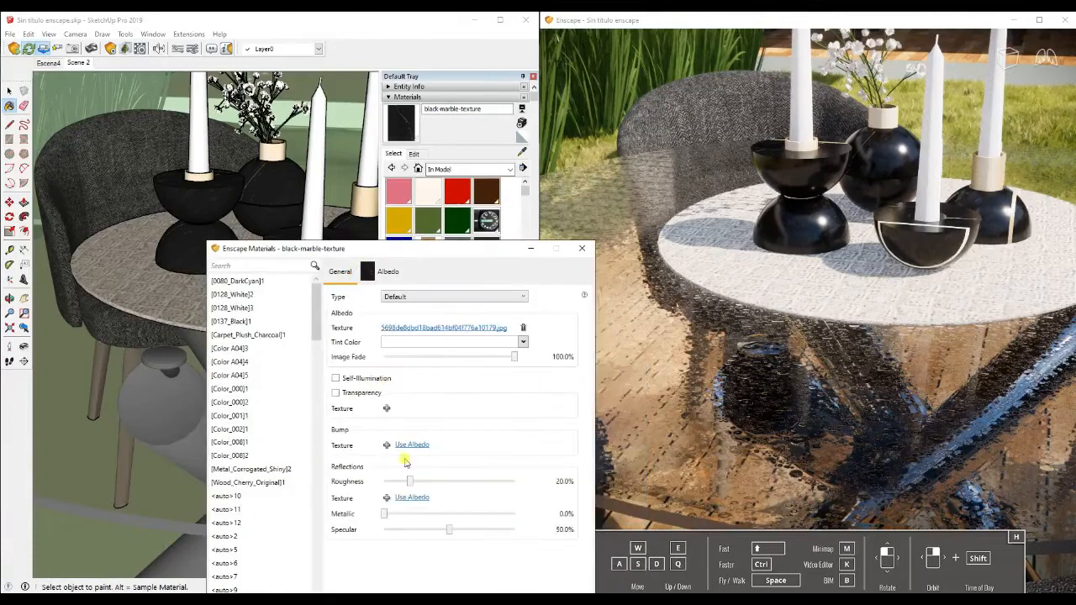
Step: Try JK_Condensation_B_4K_Stencil.tif as the bump texture of black-marble-texture
click(406, 447)
click(522, 445)
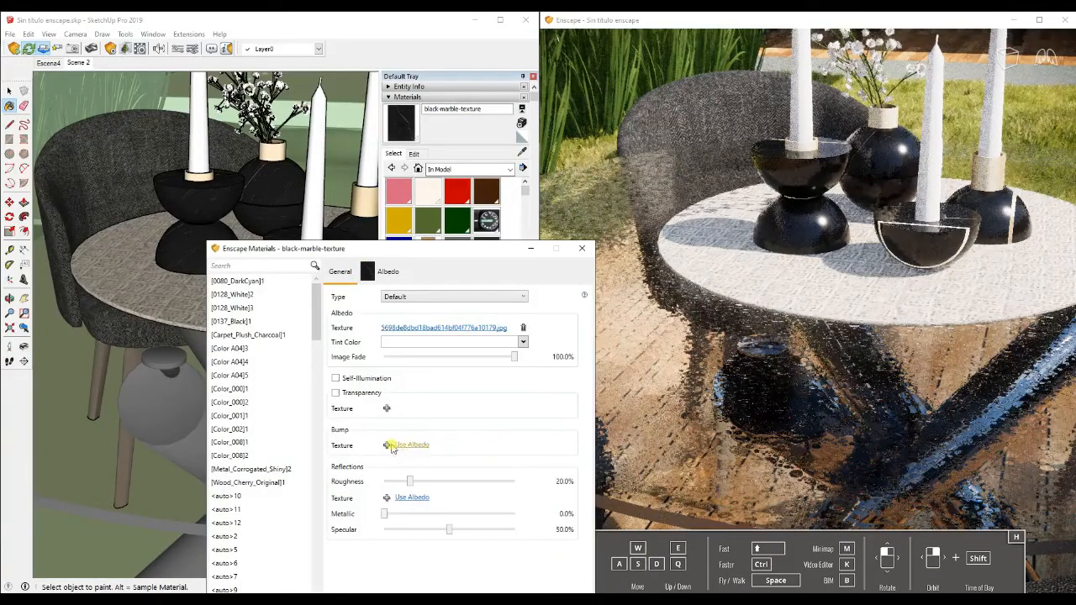
click(388, 445)
scroll(490, 396, down, 2)
click(577, 387)
click(650, 540)
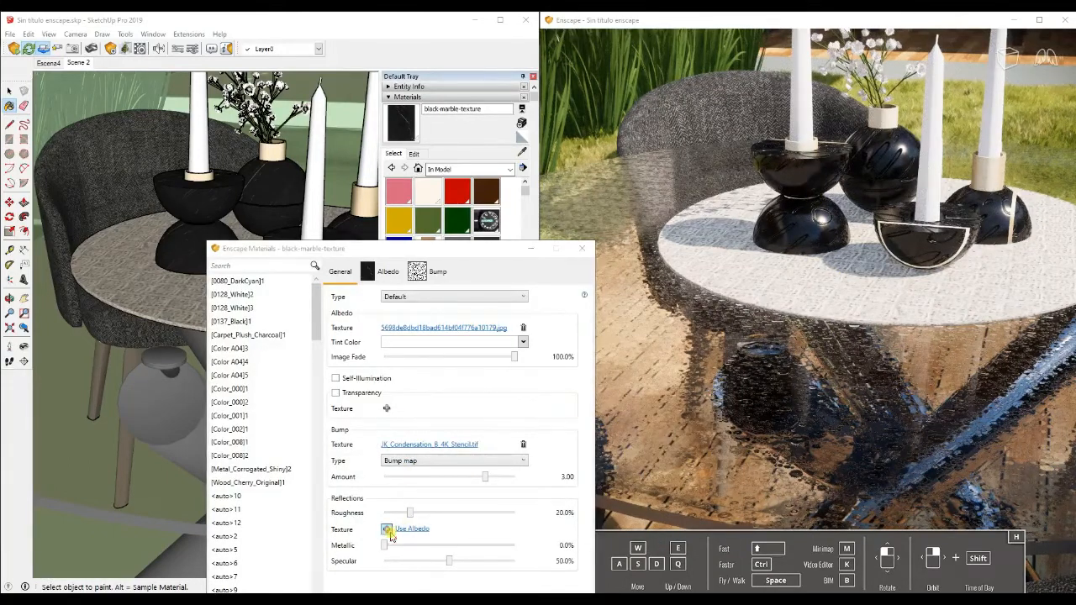
Step: Load JK_Condensation_B_4K_Stencil.tif as the roughness texture of black-marble-texture
click(386, 408)
scroll(516, 396, down, 2)
click(572, 446)
click(642, 541)
Step: Replace the black-marble-texture bump image with the normal map JK_Condensation_B_4K_Normal.tif
click(522, 445)
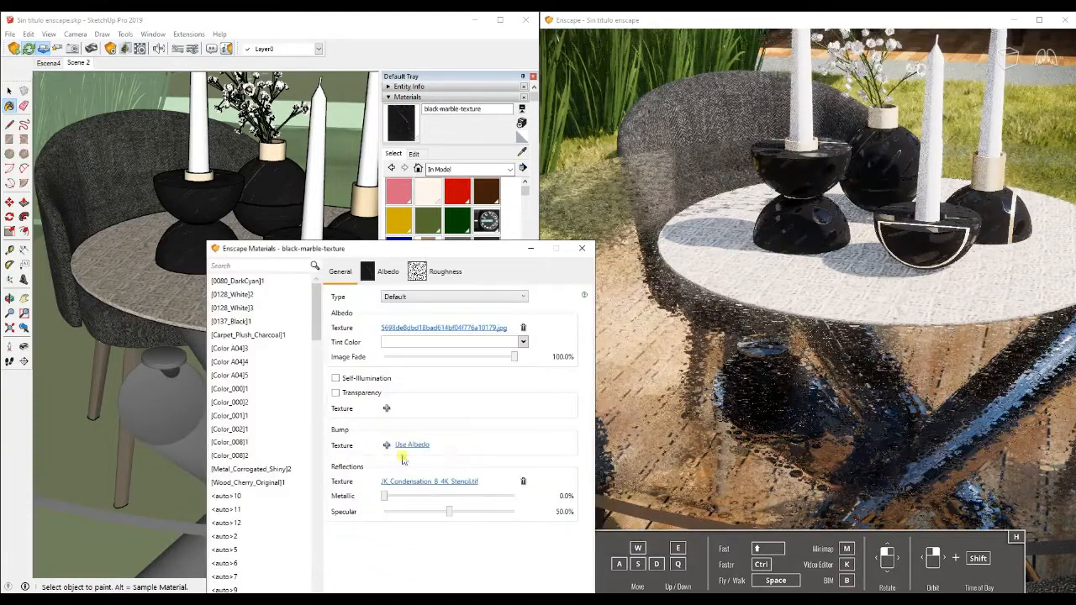
click(386, 445)
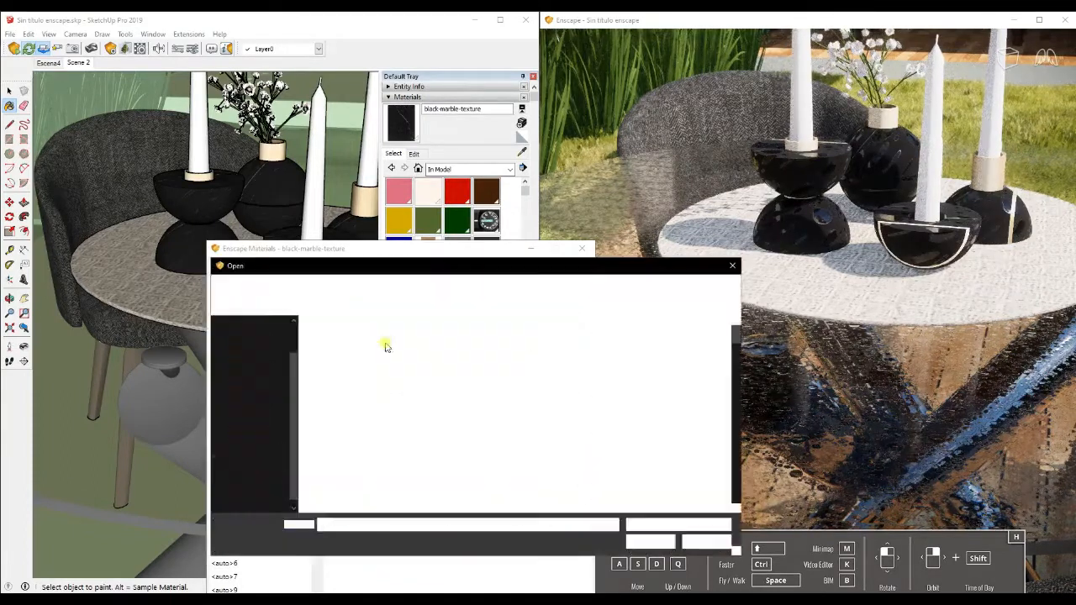
click(395, 422)
scroll(475, 450, down, 2)
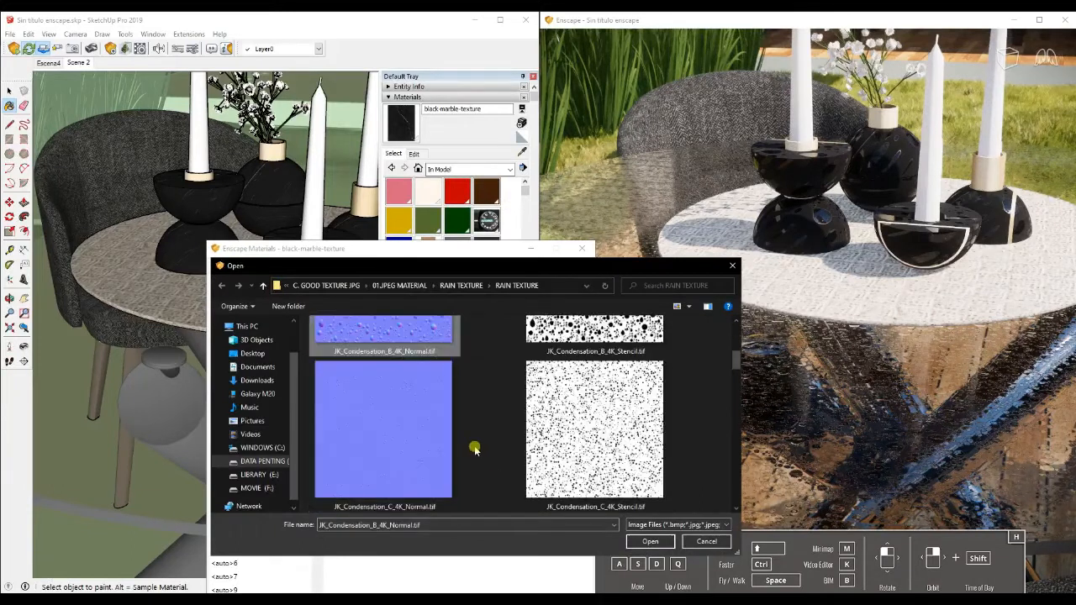
click(649, 541)
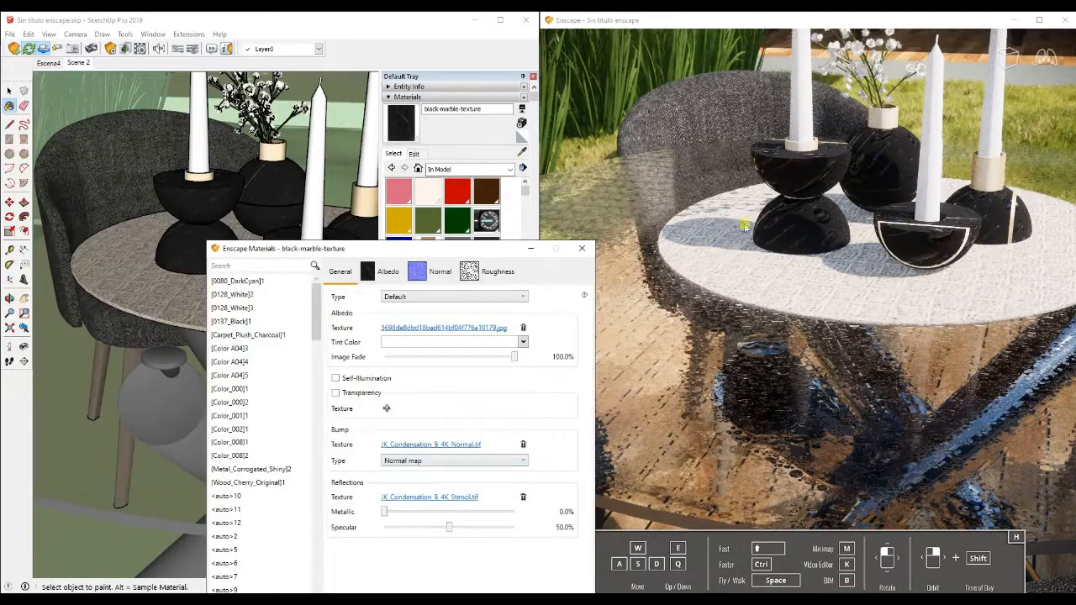
Step: Enable explicit texture transformation on the black-marble-texture normal map and size it 0.2 m by 0.2 m
drag(304, 252, 361, 391)
scroll(160, 180, up, 5)
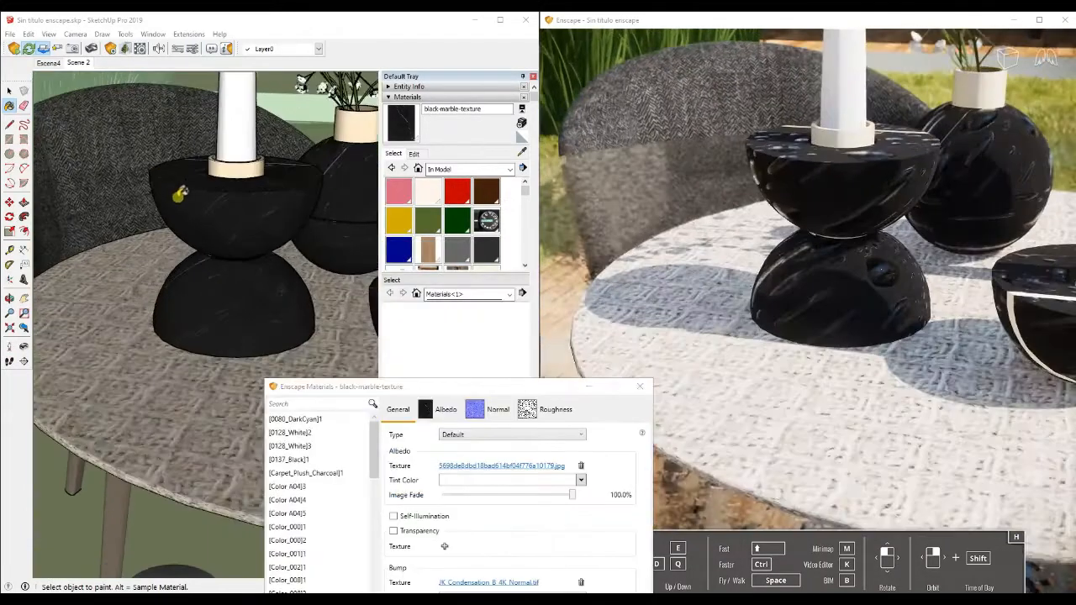
middle_drag(224, 220, 224, 207)
drag(427, 387, 223, 211)
click(256, 313)
click(174, 353)
text(0.2)
key(Tab)
text(0.2)
Step: Enable explicit texture transformation on the black-marble-texture roughness image, size it 0.2 m by 0.2 m, and check the rendered candle holder
click(333, 141)
click(175, 384)
right_drag(879, 303, 859, 437)
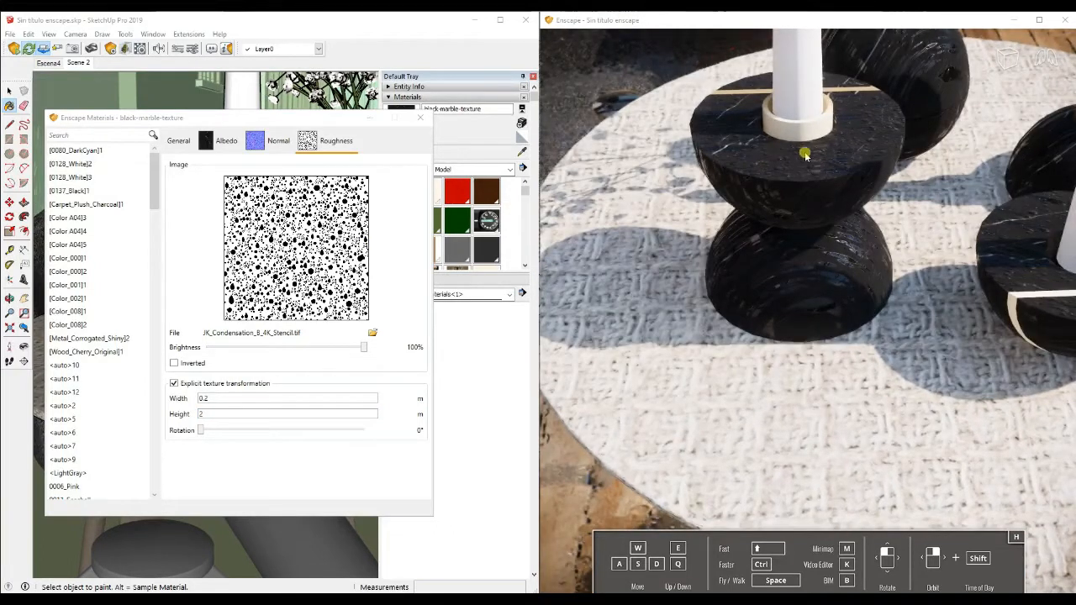
scroll(793, 178, down, 1)
scroll(864, 158, up, 2)
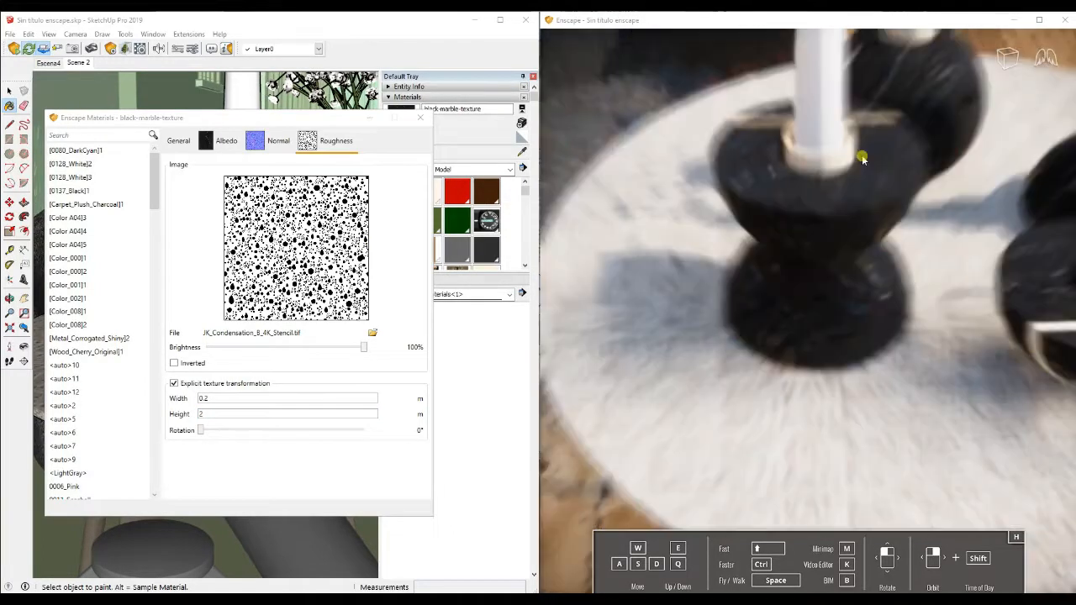
scroll(834, 205, up, 2)
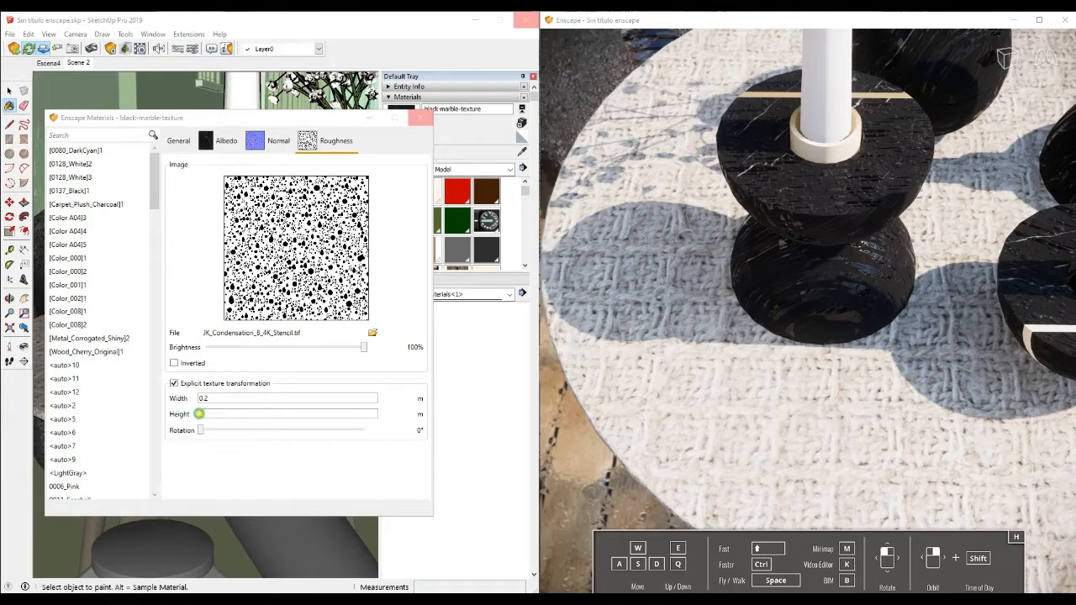
text(0.2)
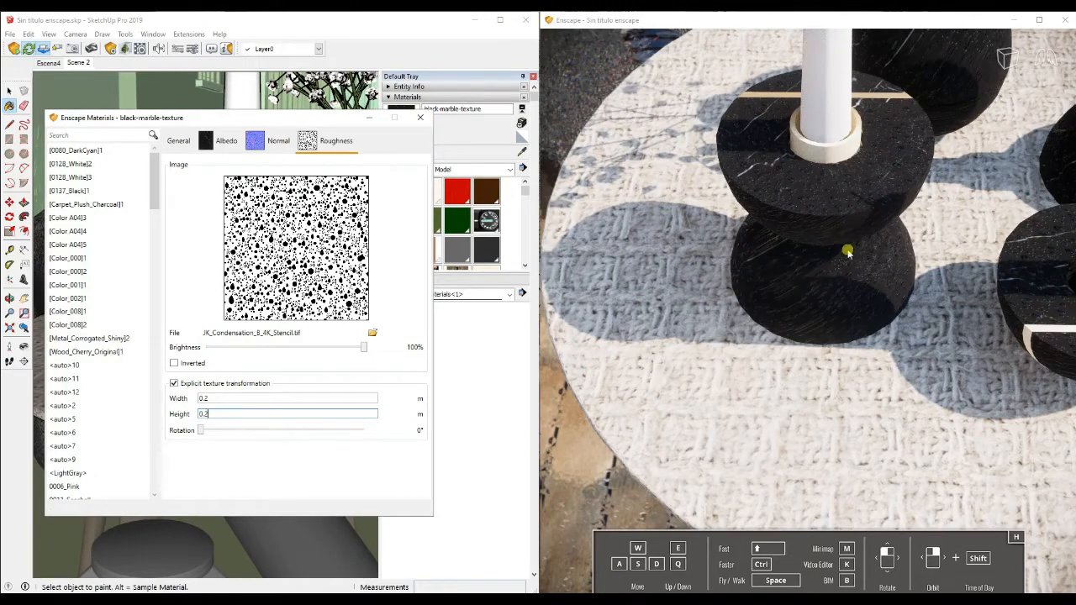
scroll(846, 254, down, 3)
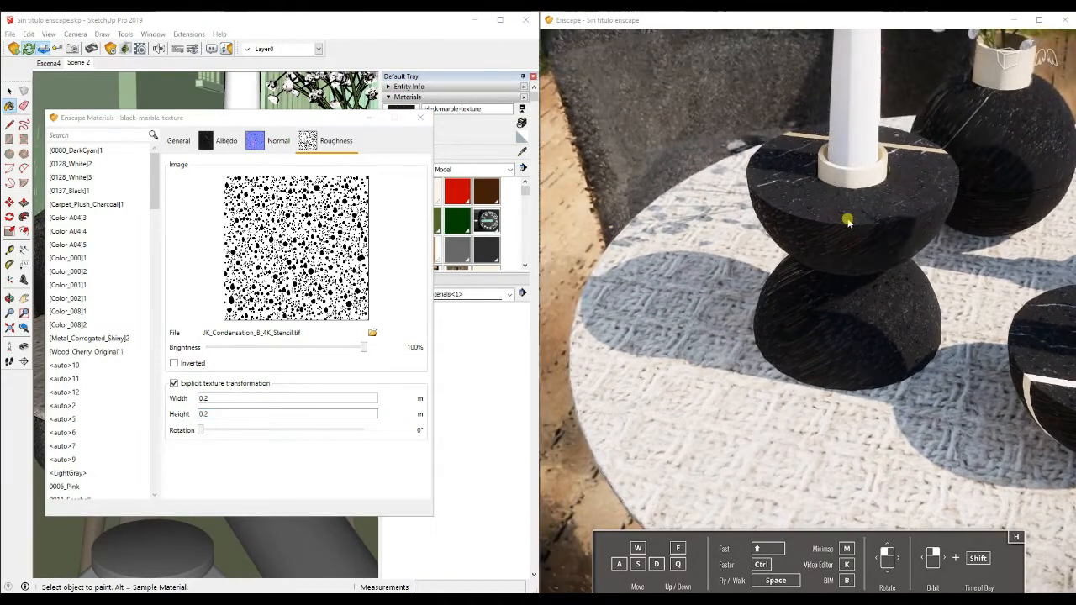
Step: Adjust the general surface settings of black-marble-texture
click(178, 140)
drag(222, 381, 303, 401)
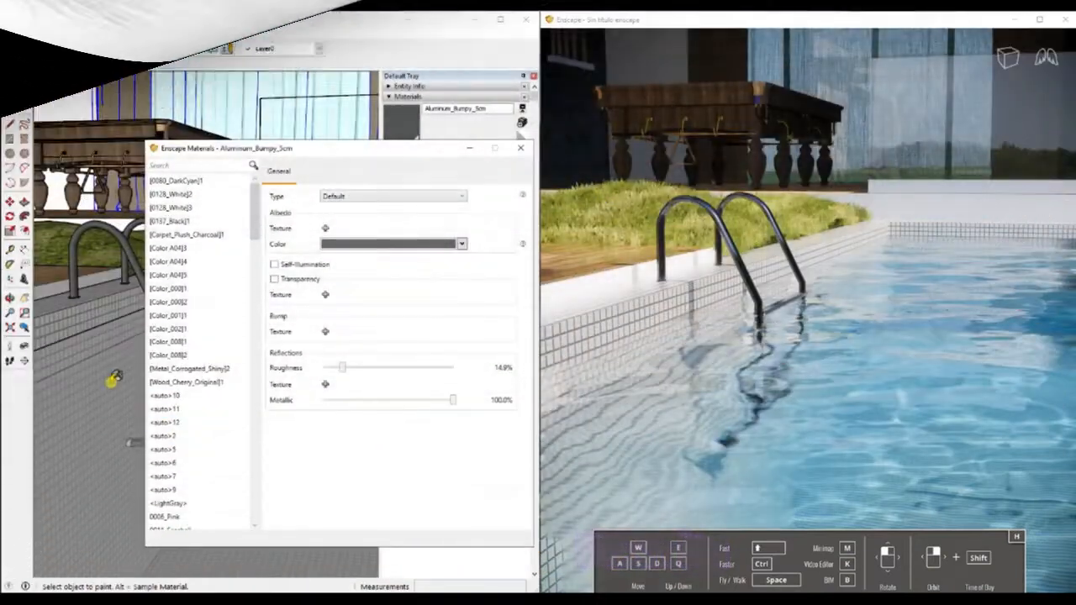
Step: Sample the pool water material R - Agua Alberca for editing and set its type to Default
alt+click(111, 381)
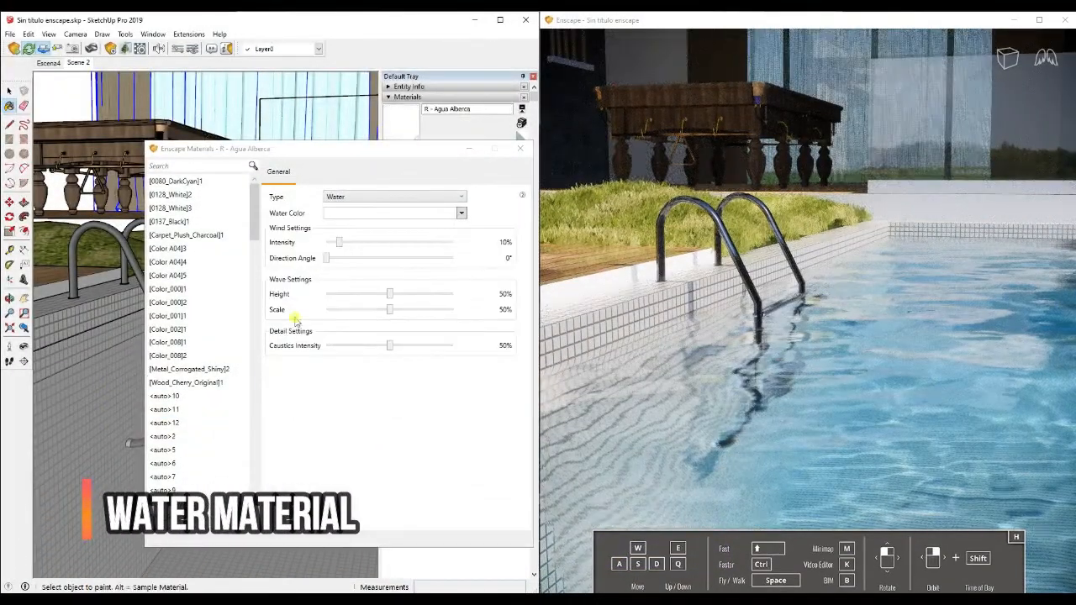
click(393, 199)
click(392, 208)
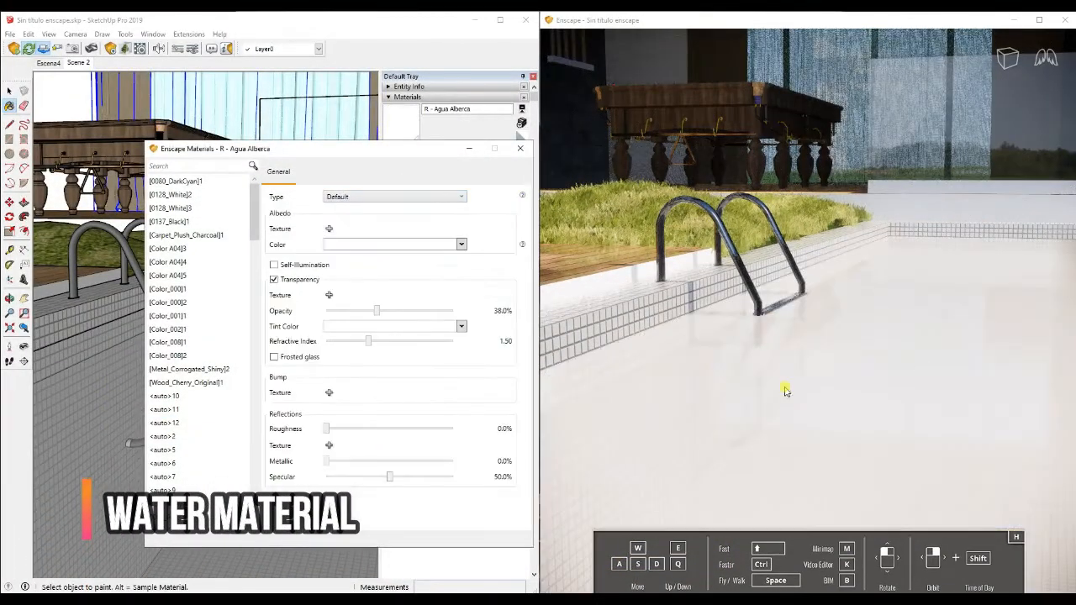
Step: Rename the pool material as "R - Agua Alberca, WATER" and set its type to Water
click(472, 108)
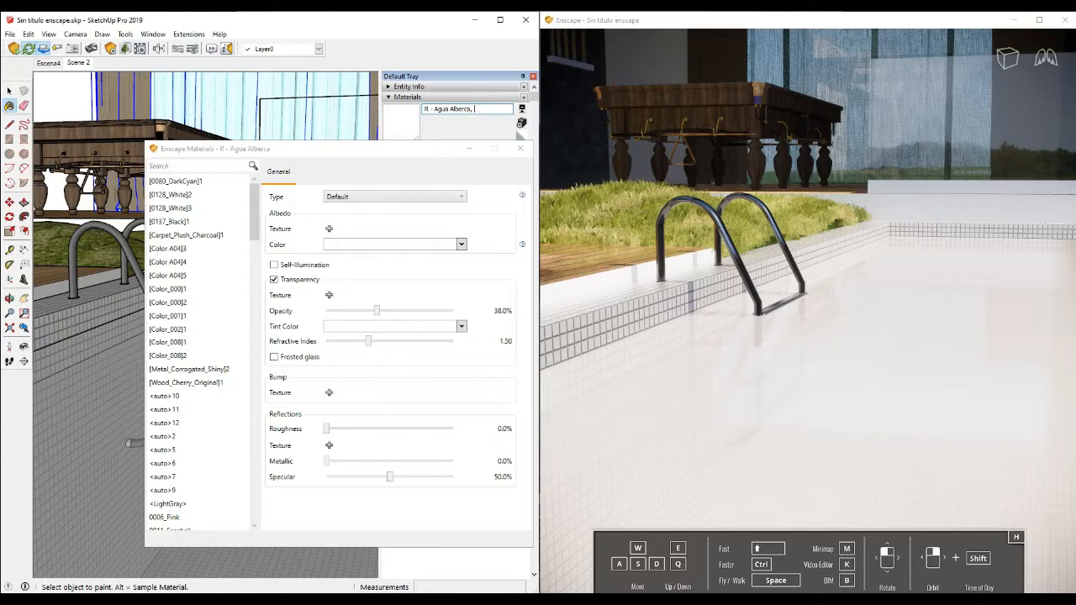
key(Return)
click(391, 207)
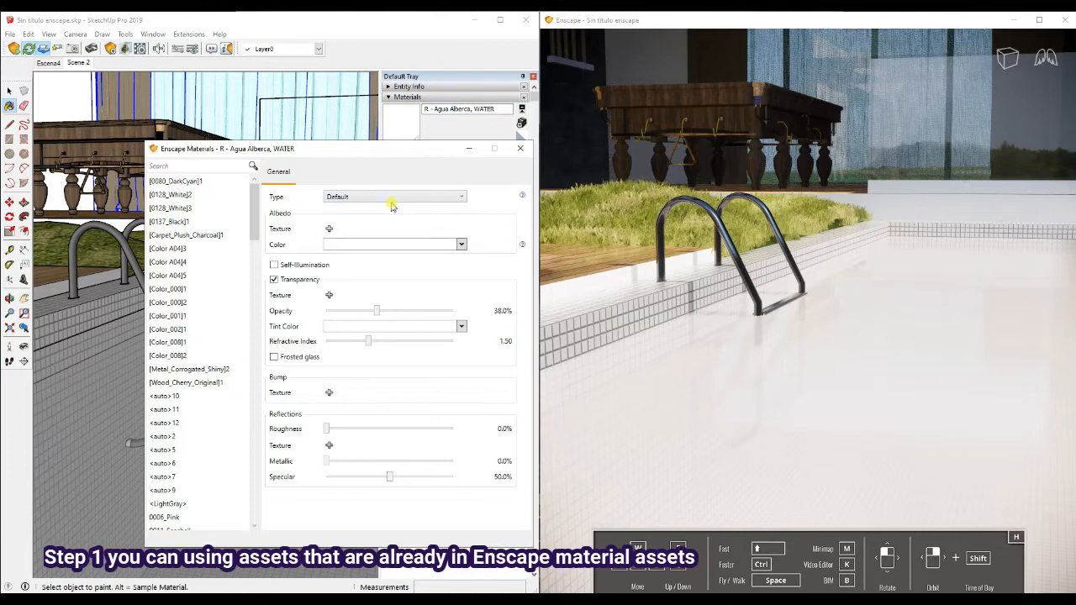
click(391, 198)
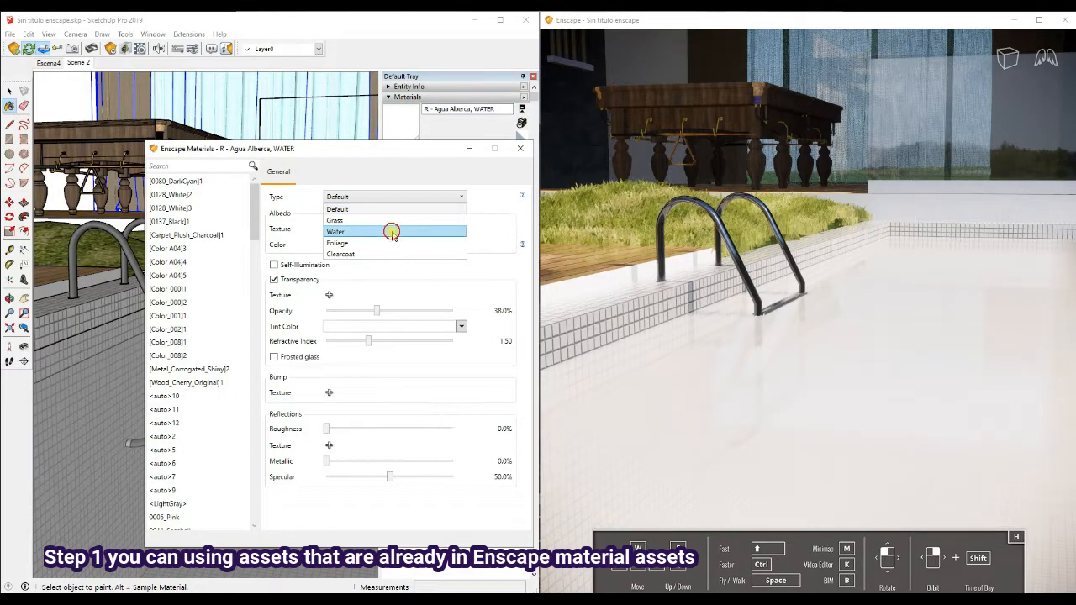
click(392, 231)
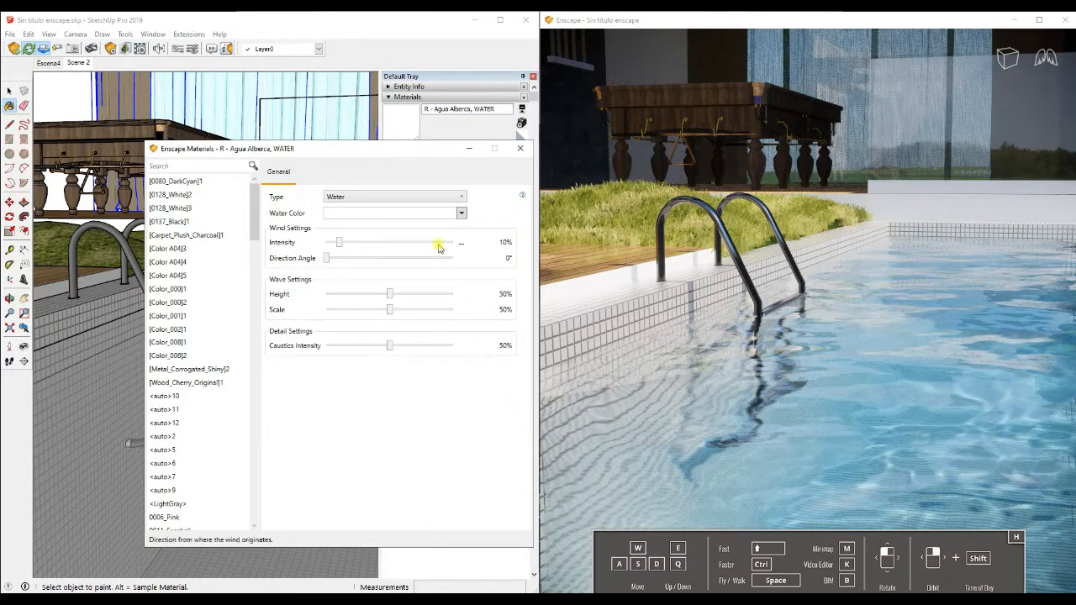
Step: Set the water colour of the pool material to bright blue and inspect the rendered pool from a different angle
click(431, 213)
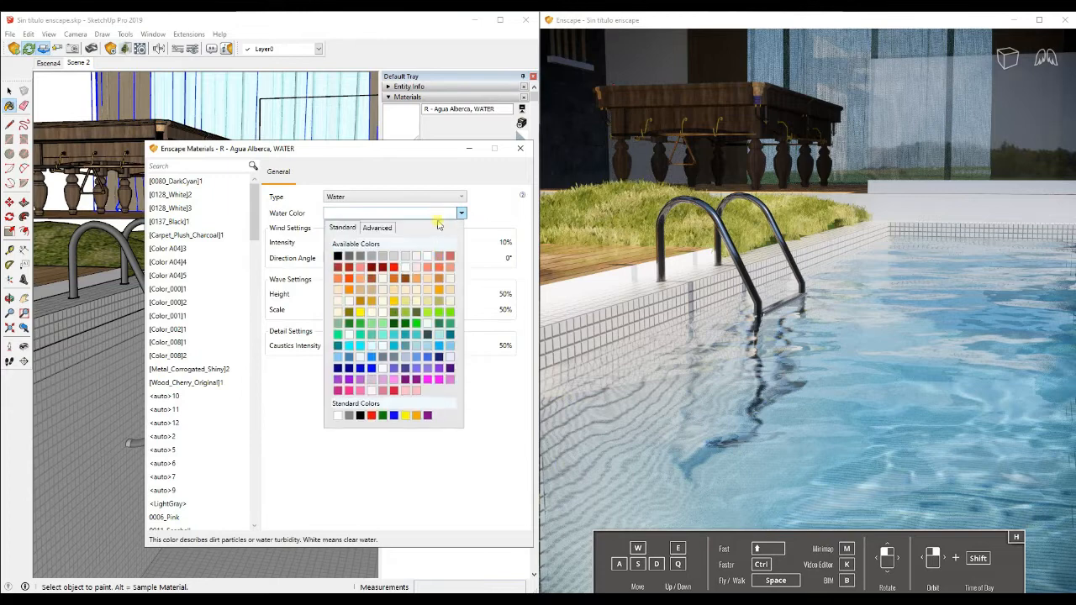
click(439, 354)
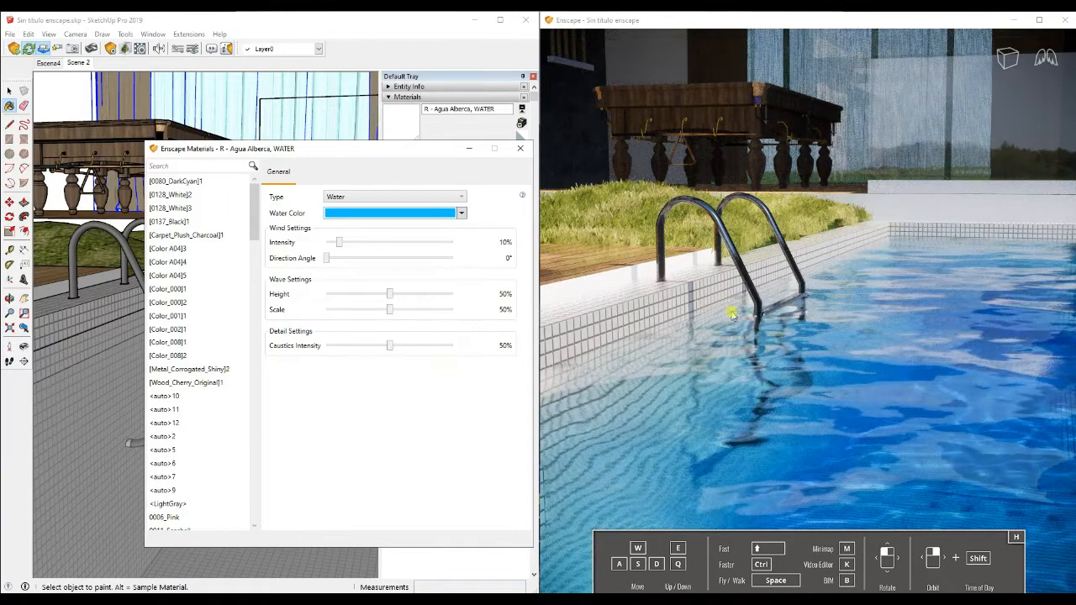
key(q)
right_drag(753, 329, 782, 327)
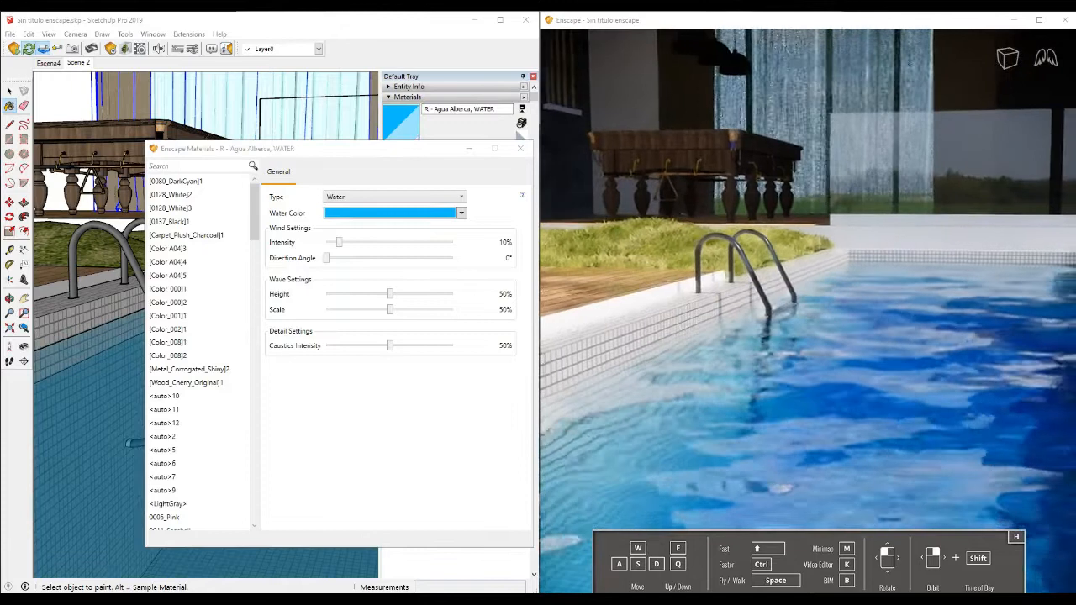
drag(759, 327, 821, 281)
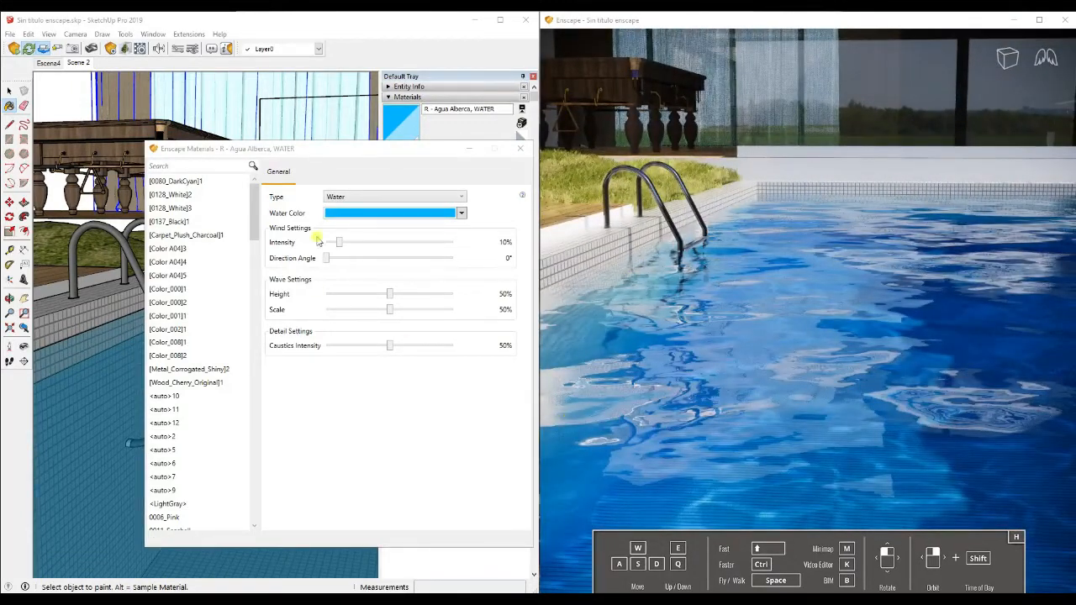
Step: Set the pool water's wind intensity to 53%, direction angle to 171°, wave height to 0%, wave scale to 21% and caustics intensity to 100%
drag(342, 245, 396, 245)
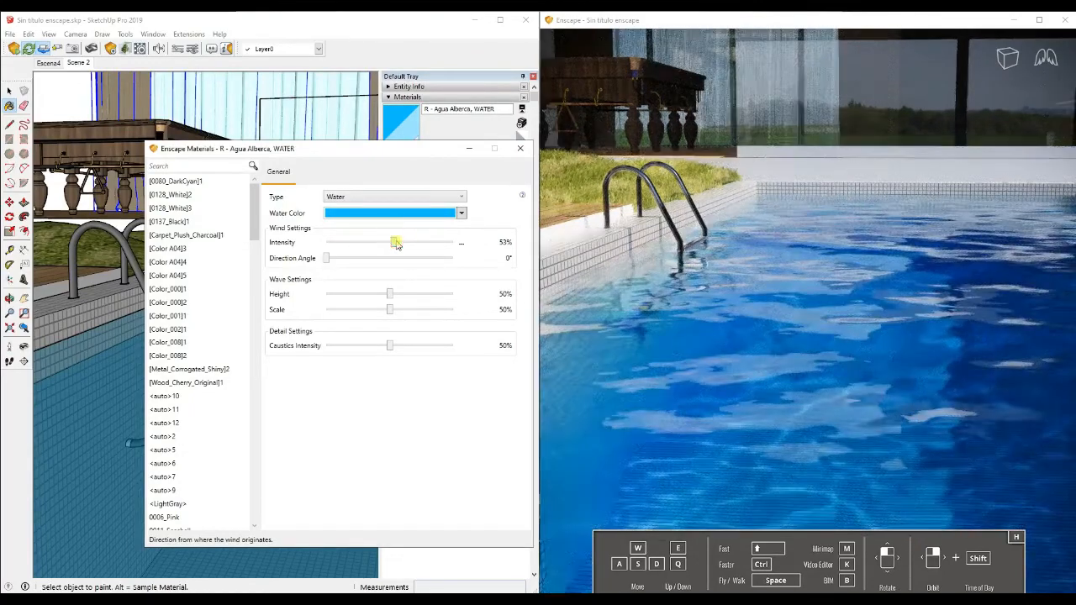
drag(328, 261, 229, 293)
drag(391, 311, 267, 315)
drag(333, 318, 354, 310)
drag(391, 350, 555, 342)
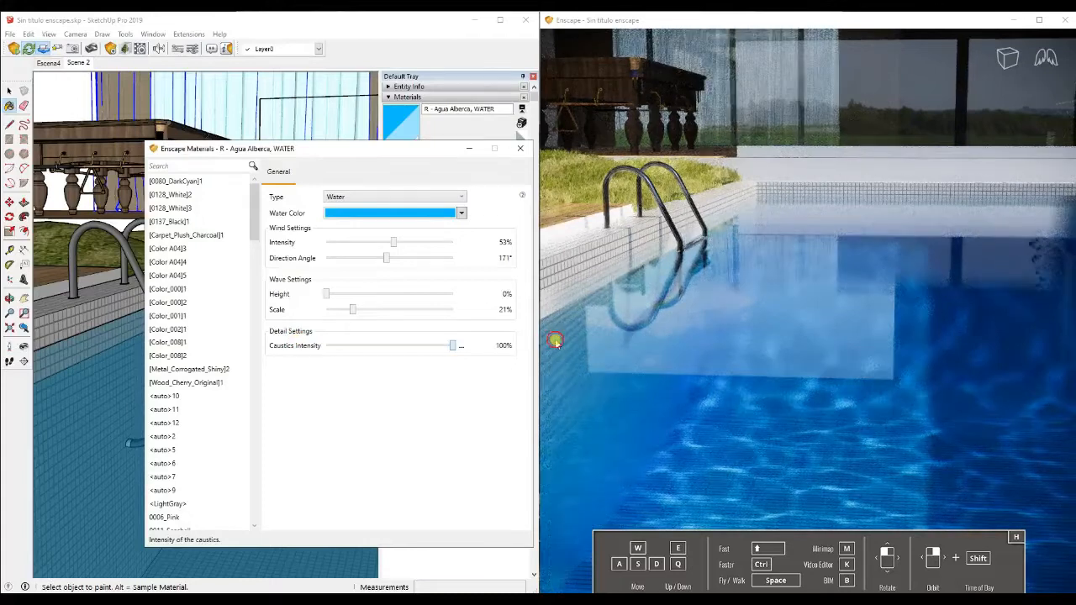
Step: Set the pool water's wind intensity to 18%, direction angle to 109°, wave height to 8%, wave scale to 39% and caustics intensity to 86%
drag(419, 340, 354, 343)
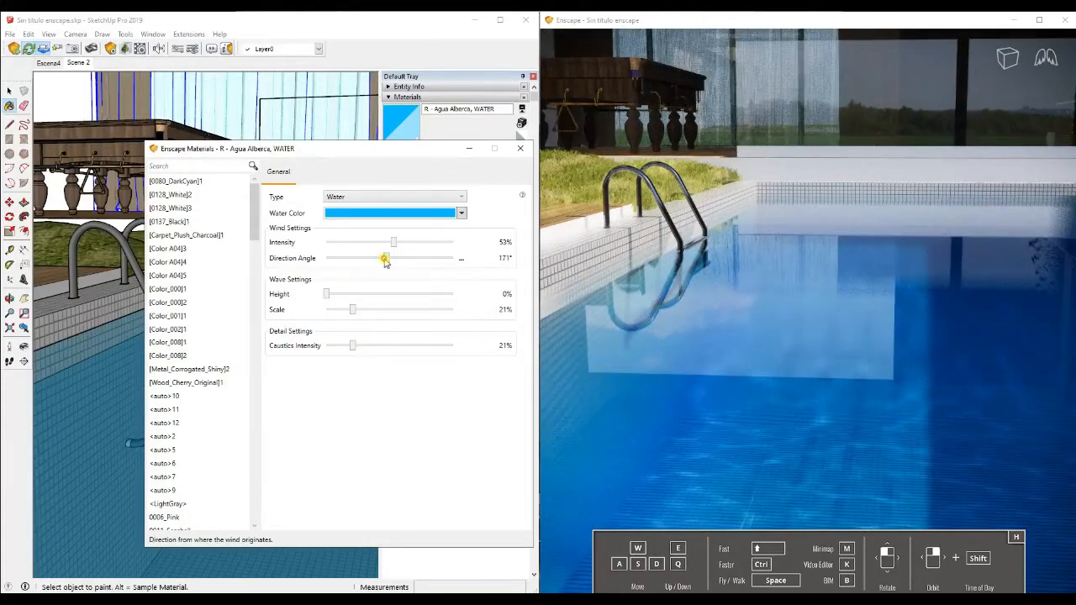
drag(385, 261, 308, 266)
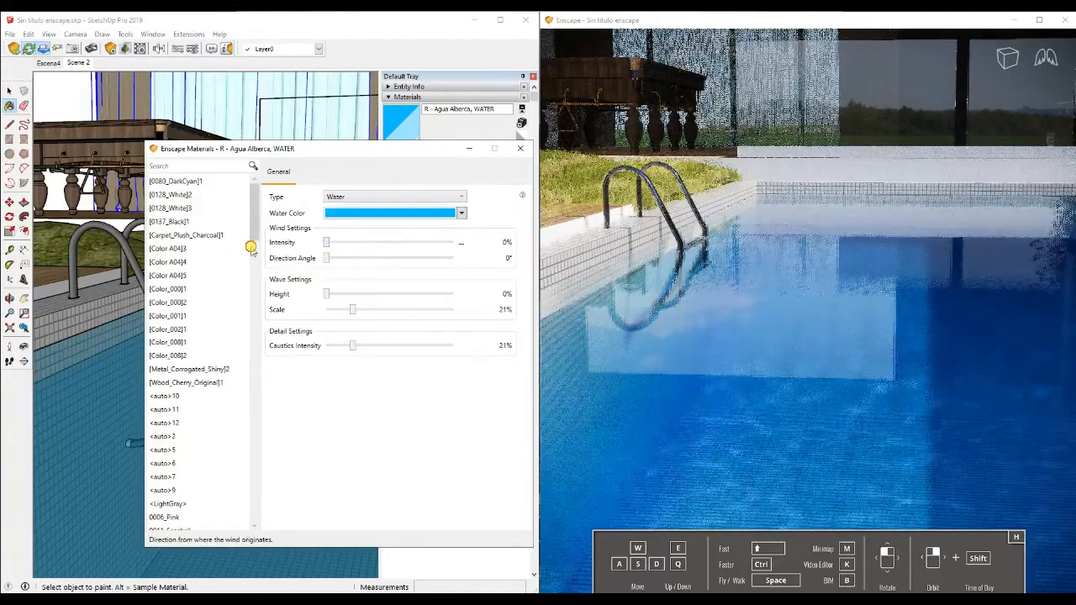
drag(327, 293, 375, 310)
drag(330, 260, 352, 243)
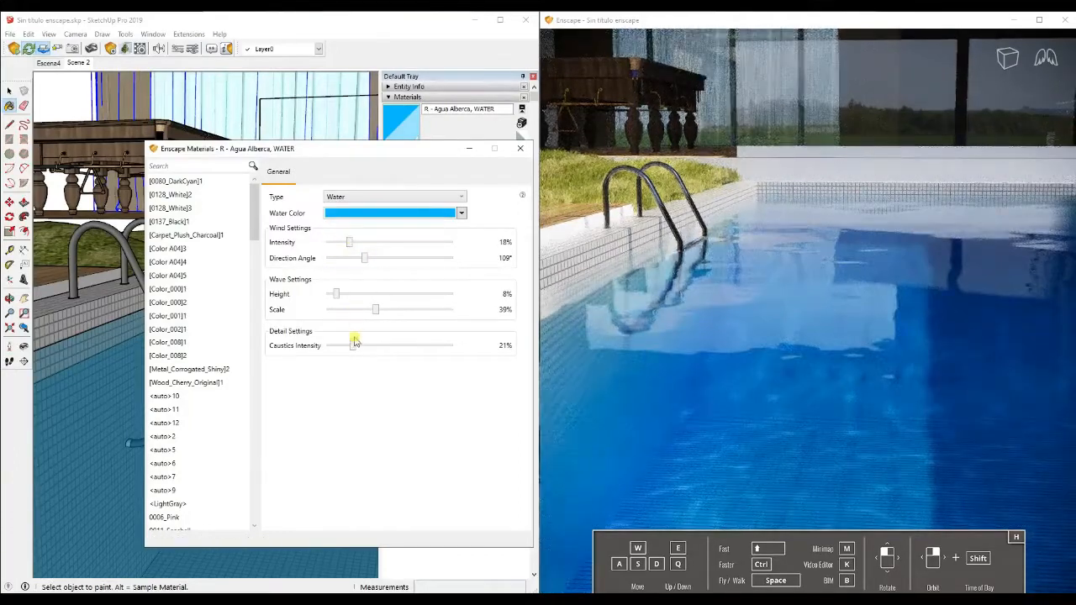
drag(354, 347, 435, 348)
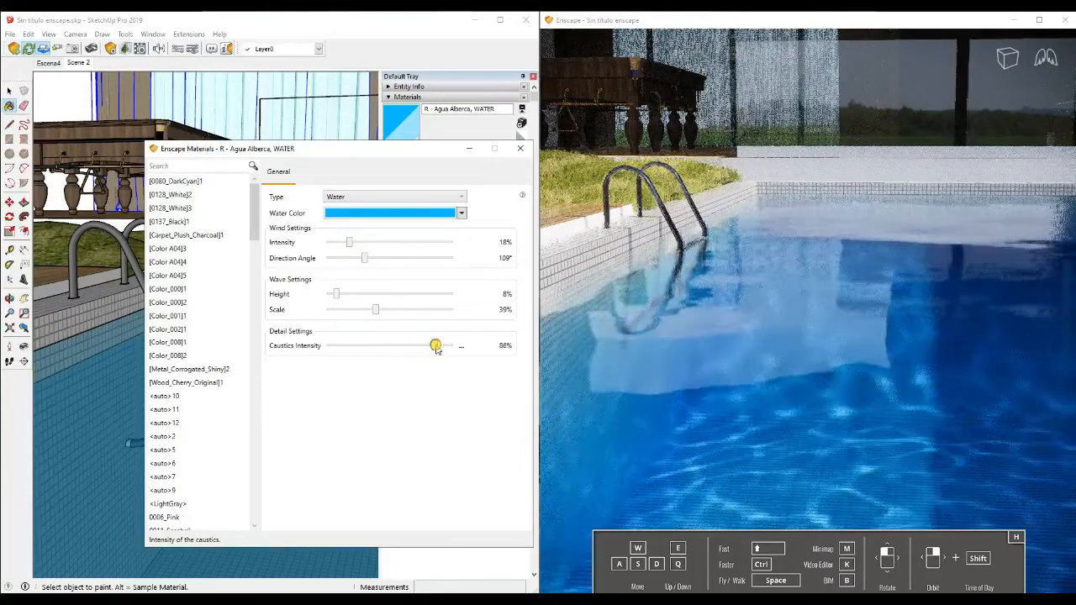
right_drag(775, 273, 773, 270)
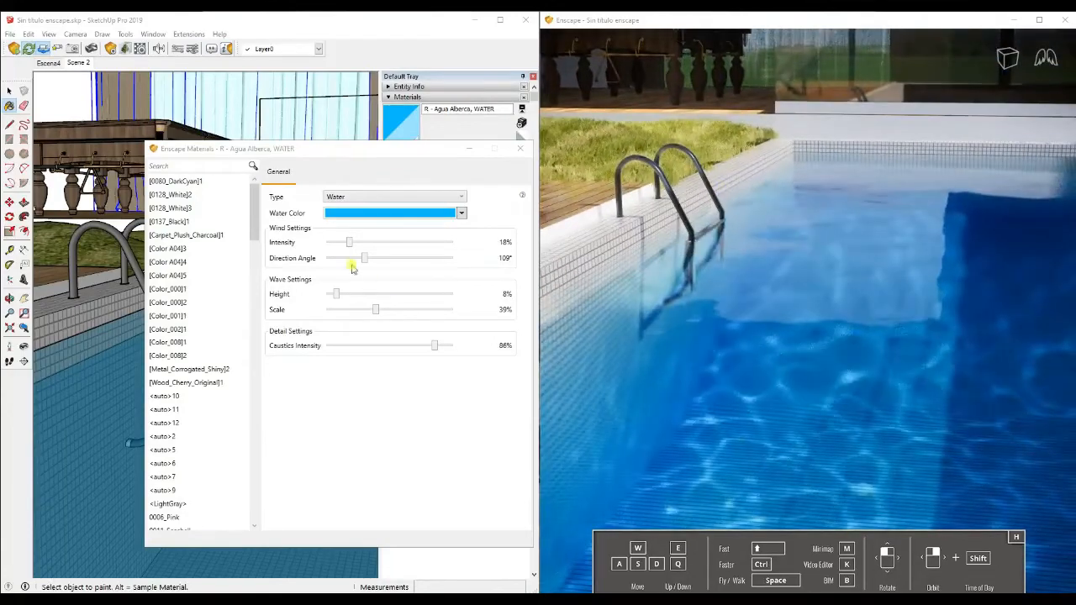
Step: Set the pool water's wind intensity to 14%, direction angle to 22°, wave height to 34% and wave scale to 79%
drag(352, 245, 384, 298)
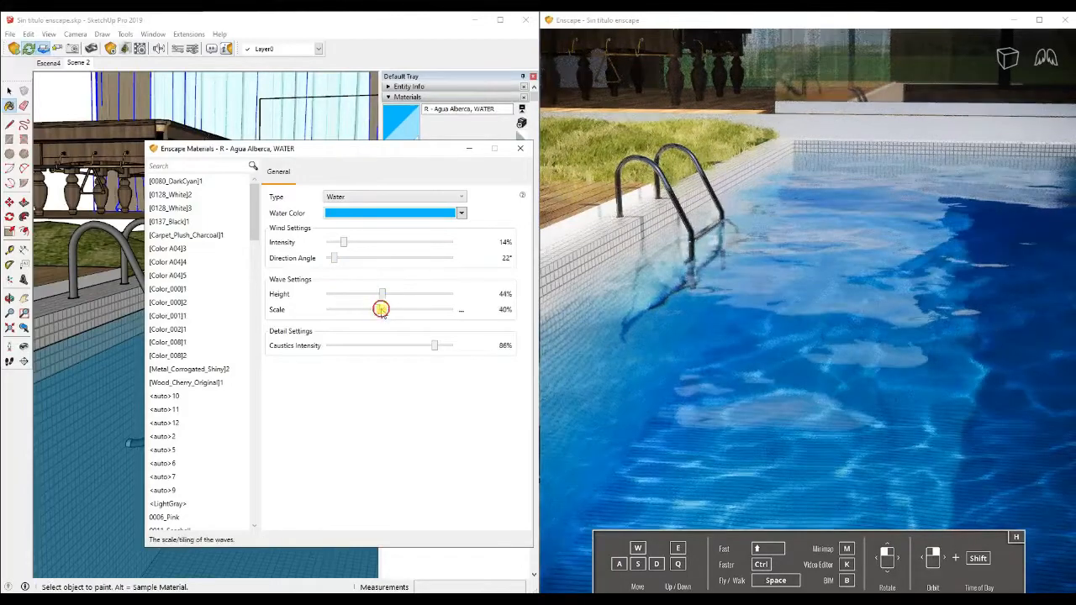
drag(378, 293, 427, 311)
right_drag(700, 345, 698, 284)
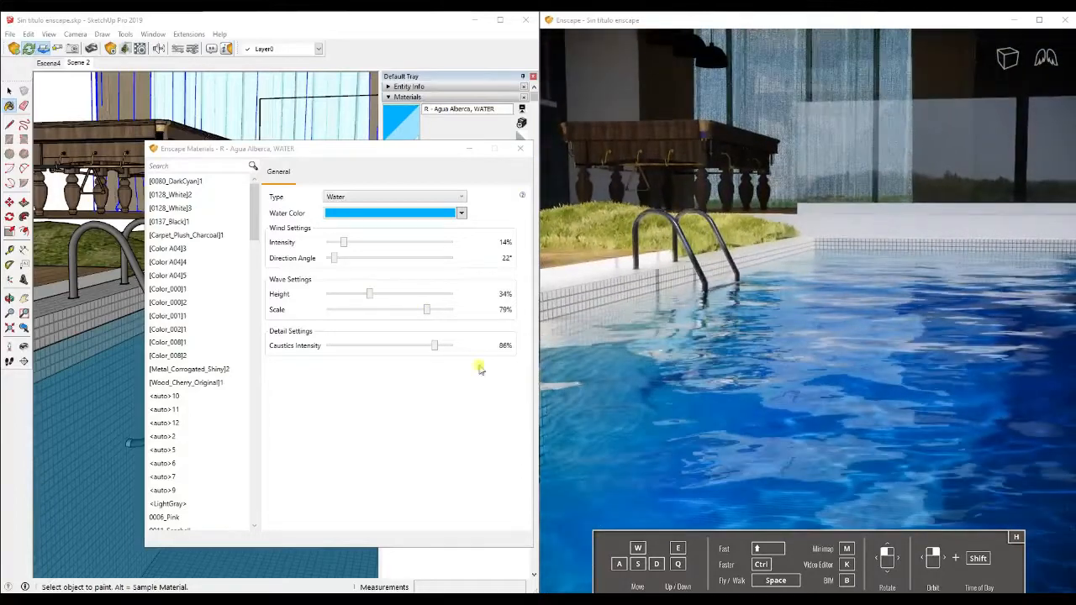
Step: Compare caustics intensities of 40% and 0% on the rendered pool water, and settle on 63%
drag(435, 351, 376, 354)
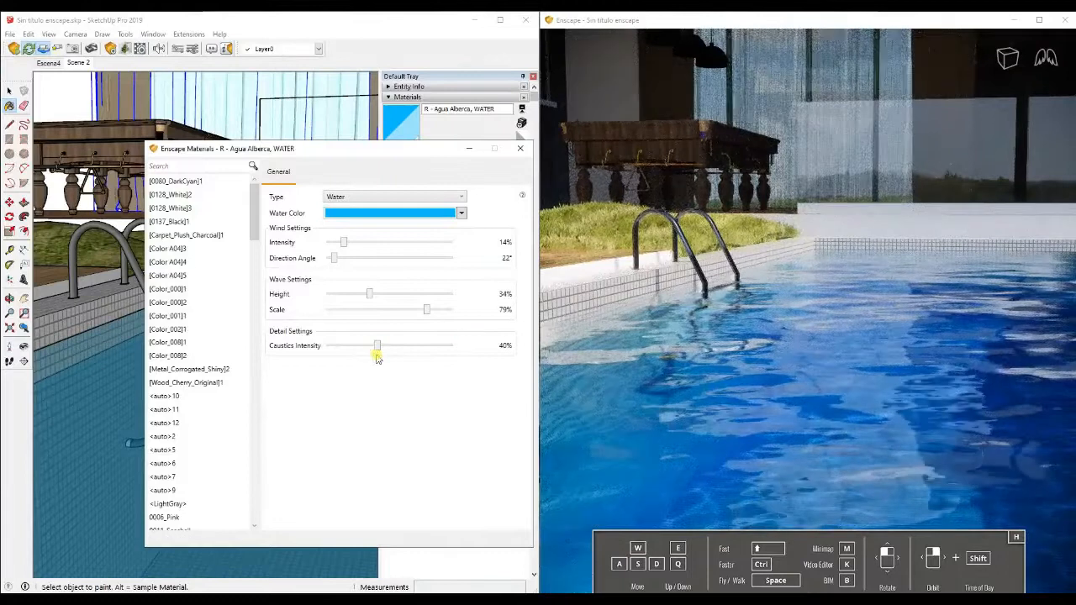
click(885, 430)
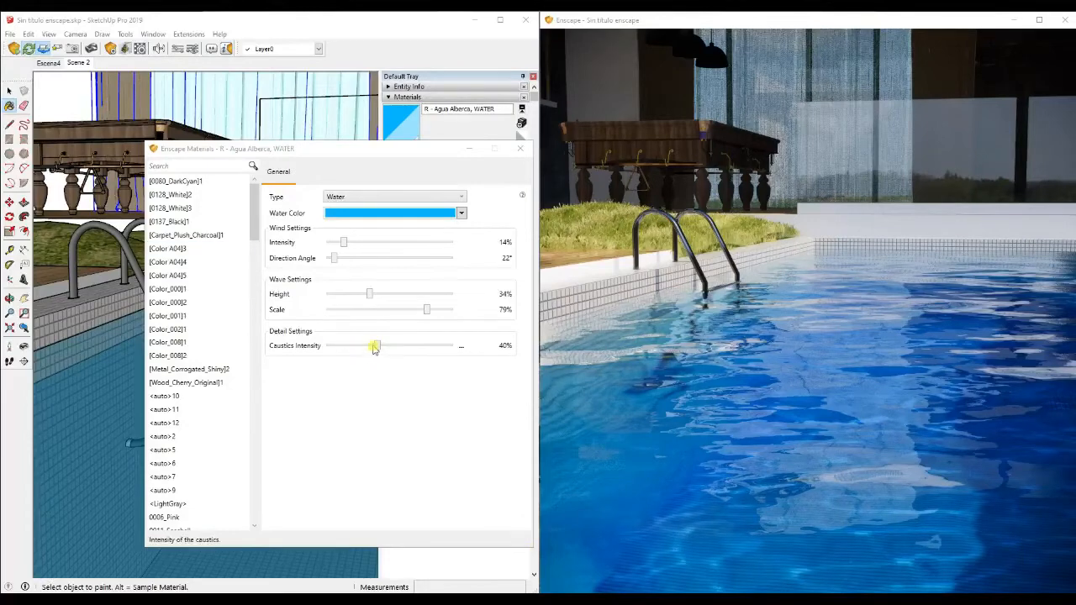
drag(378, 350, 254, 349)
mouse_move(650, 477)
right_down()
mouse_move(637, 479)
mouse_move(650, 474)
right_up()
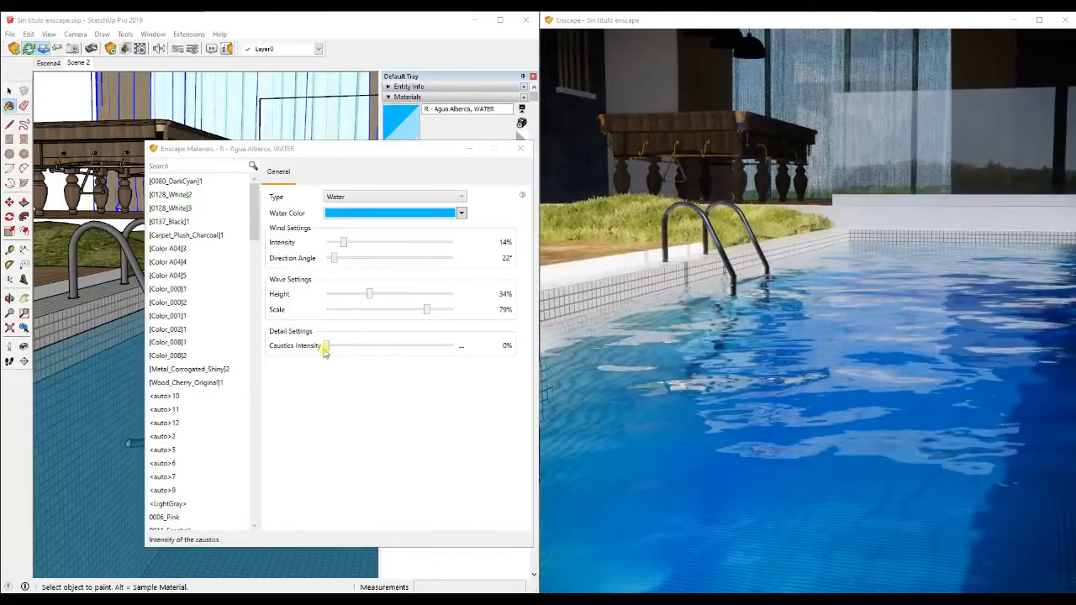
drag(324, 350, 406, 353)
drag(773, 373, 807, 345)
key(w)
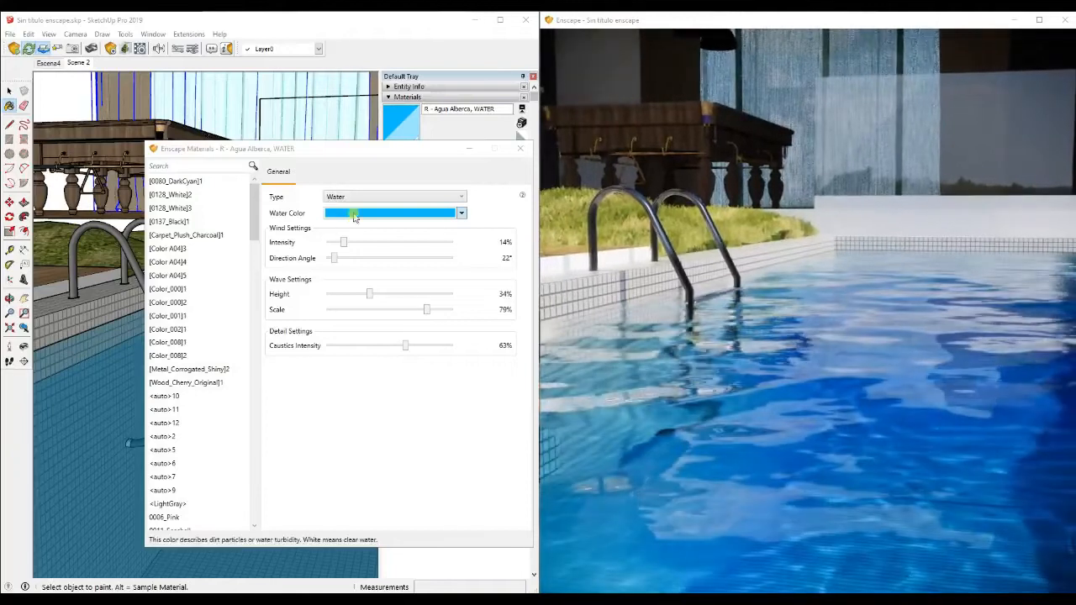
Step: Set the water colour to white and view the whole pool and terrace in the render
click(353, 213)
click(416, 256)
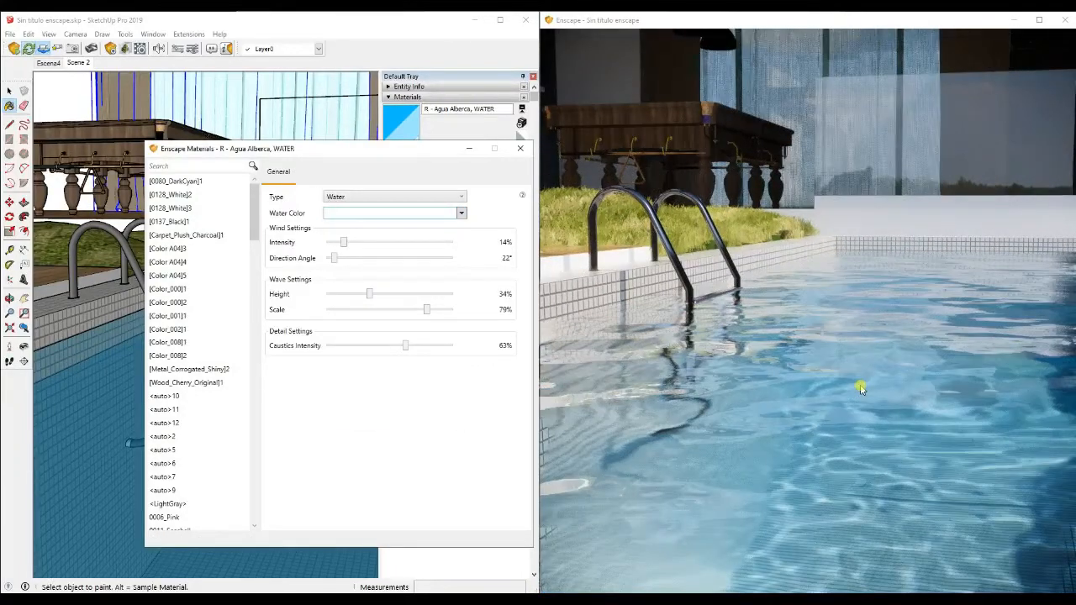
scroll(860, 387, down, 5)
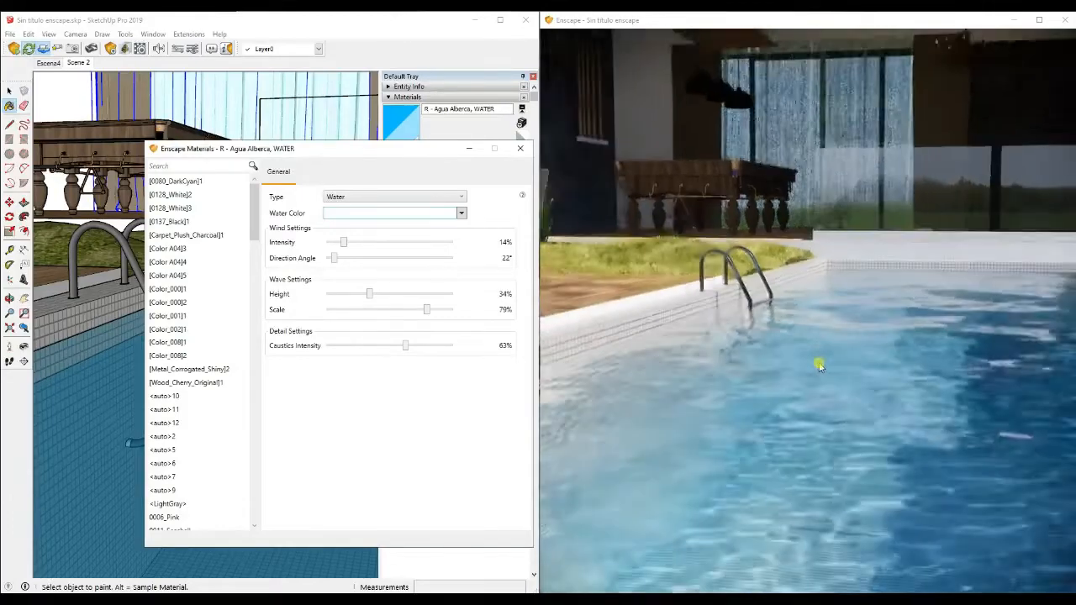
scroll(809, 360, down, 4)
right_drag(755, 335, 759, 337)
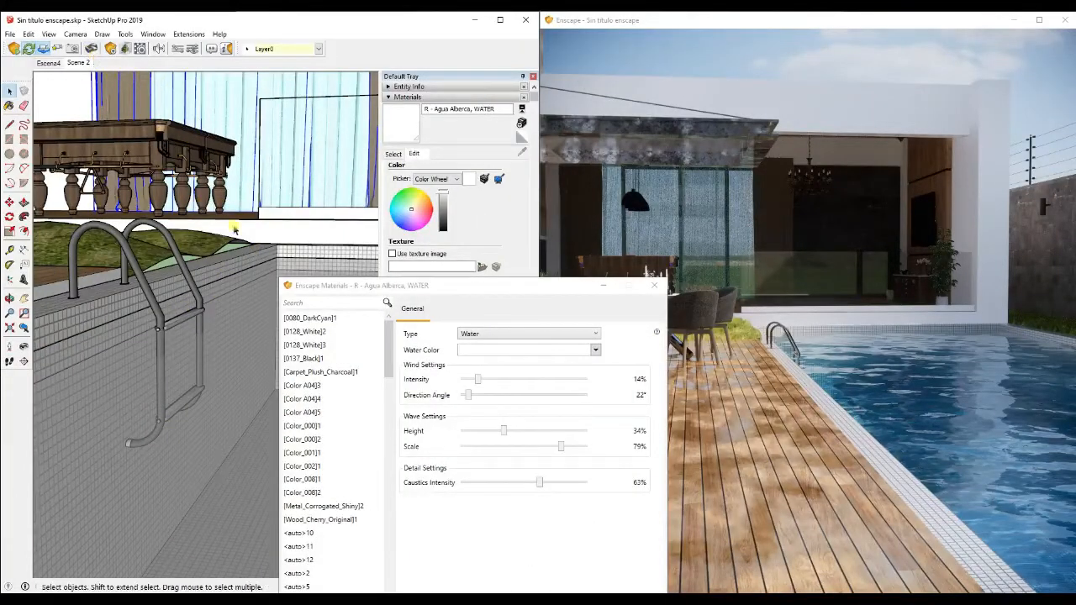
Step: Change the type of the pool material to Default and reposition the material editor window
click(480, 335)
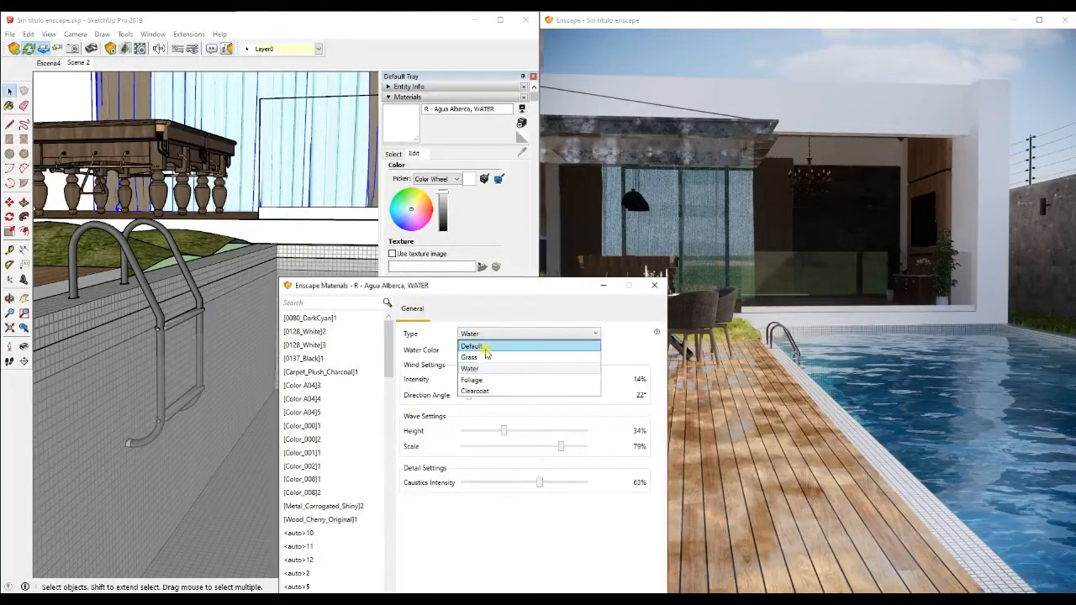
click(473, 346)
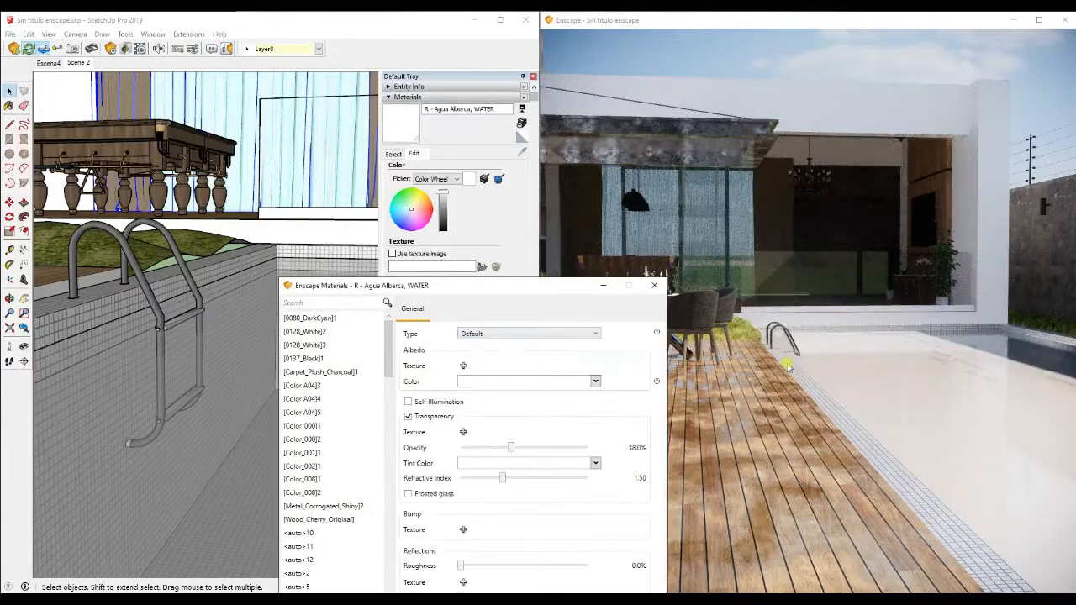
drag(537, 295, 614, 421)
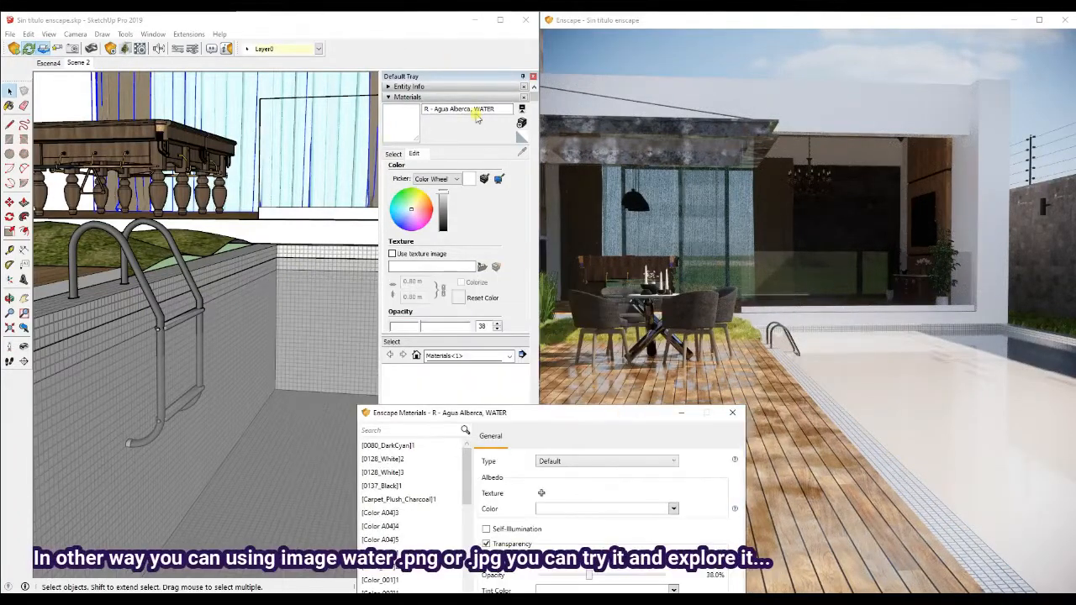
drag(264, 313, 207, 249)
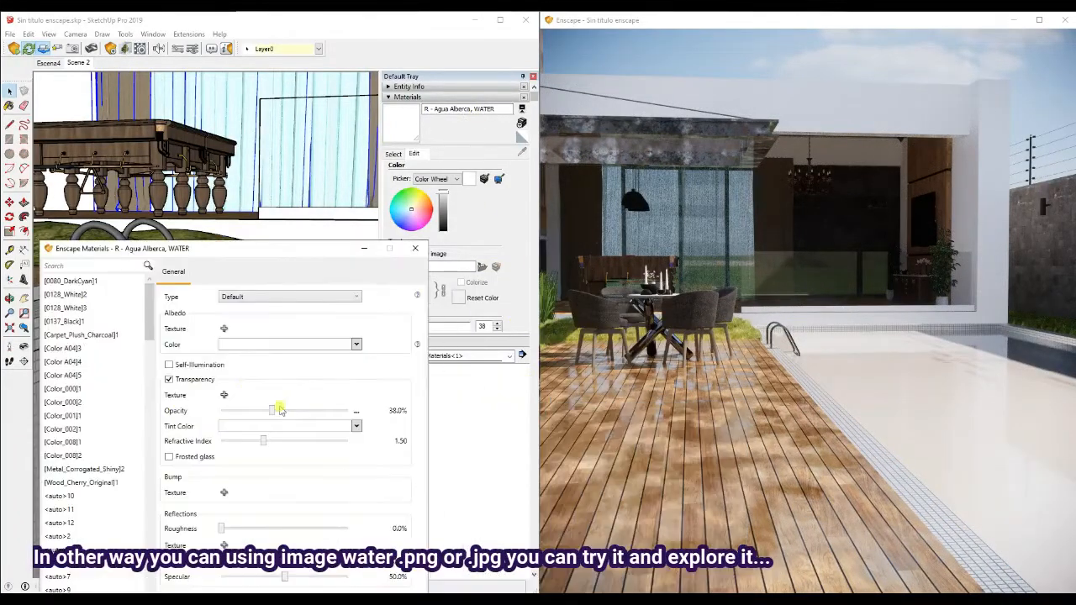
Step: Load 24_pool water texture_seamless.jpg from the WATER FOOL texture library as the albedo texture of the pool material
click(221, 328)
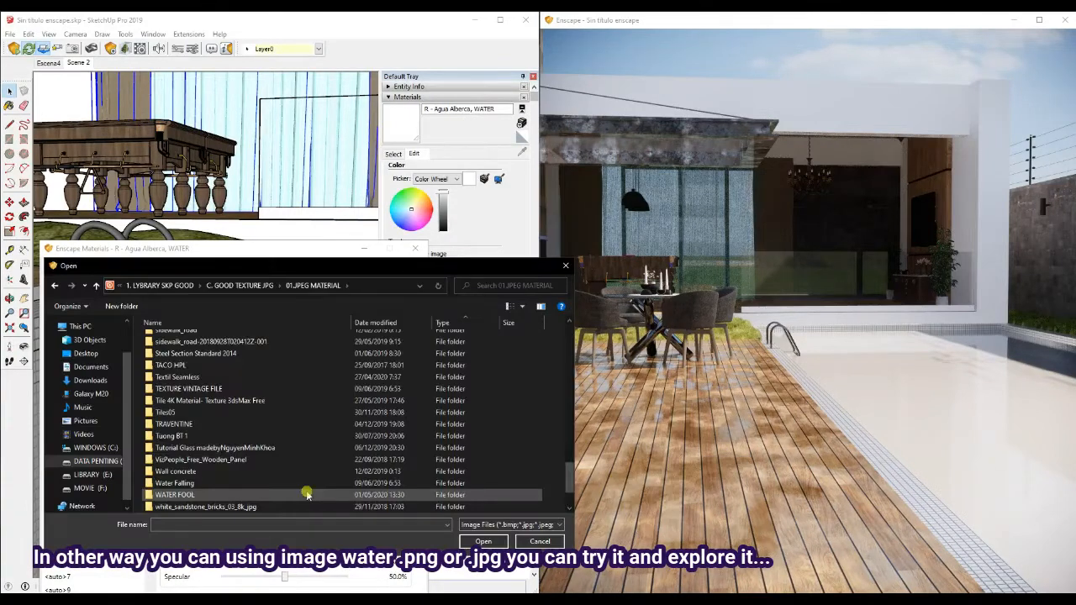
double_click(307, 494)
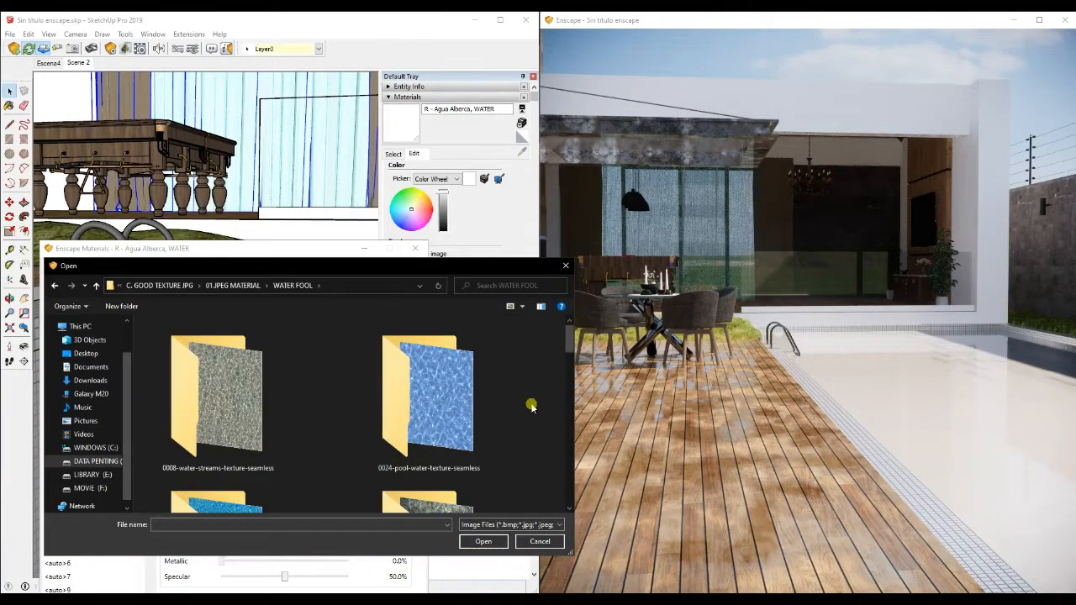
scroll(527, 407, down, 2)
scroll(527, 406, up, 2)
double_click(442, 409)
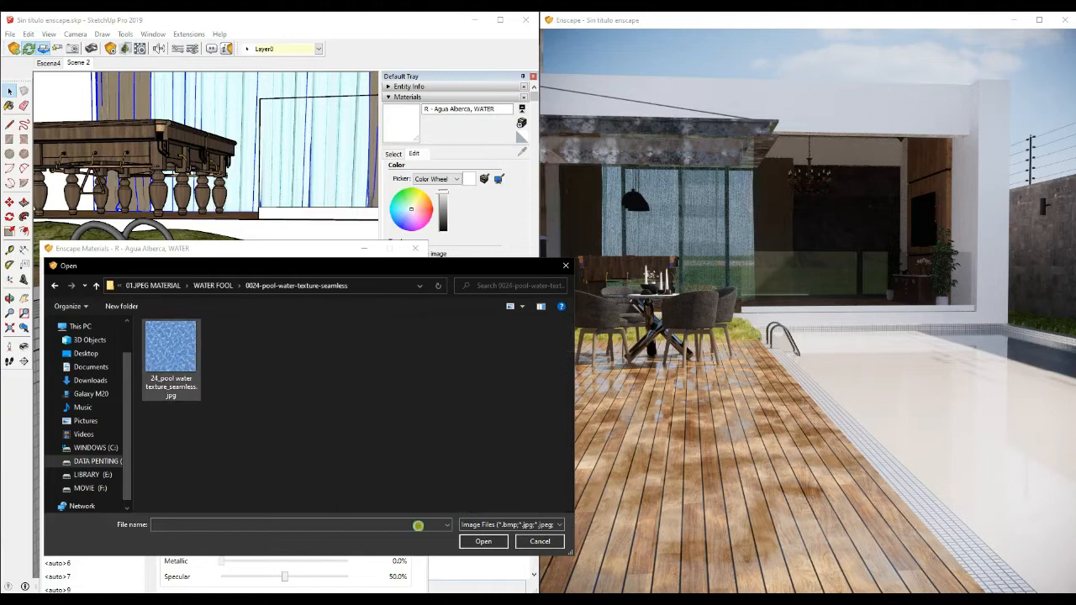
right_drag(883, 391, 821, 372)
drag(821, 372, 888, 399)
click(230, 286)
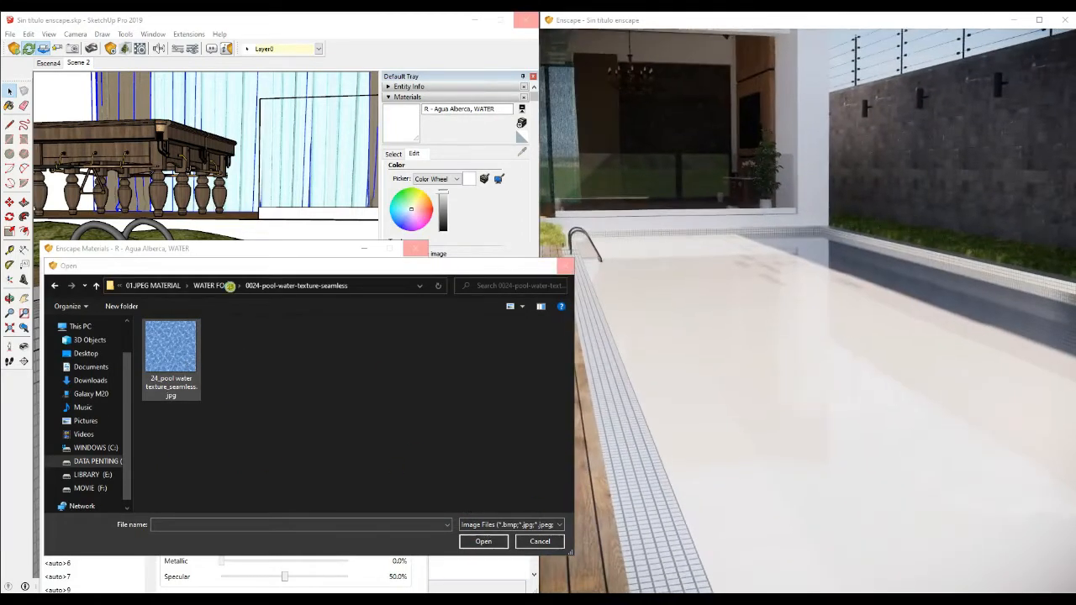
click(171, 347)
click(483, 541)
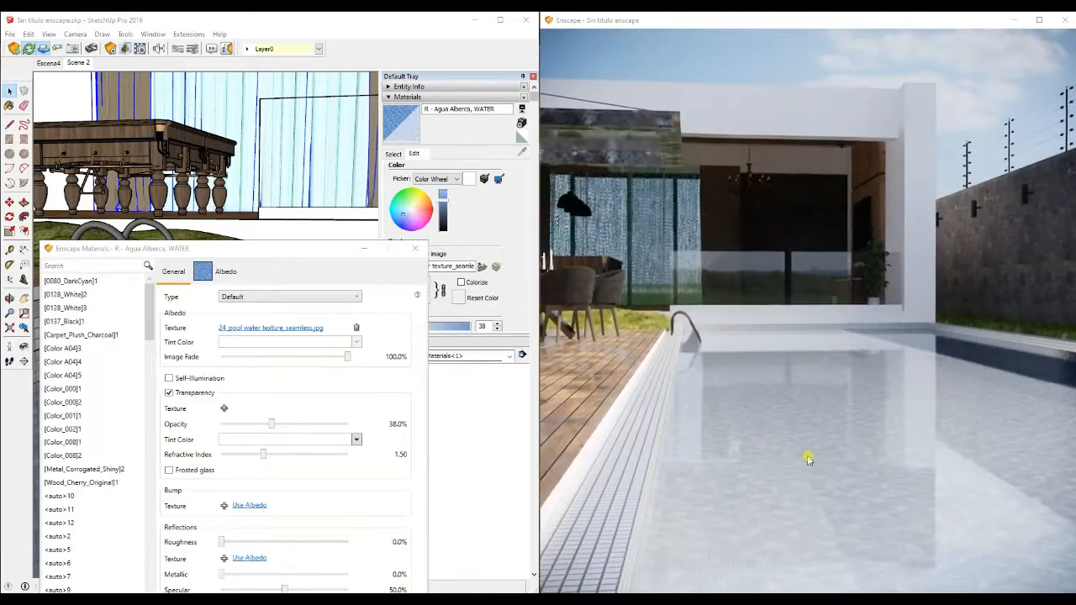
Step: Set the pool material's albedo image fade to 96.9% and its transparency opacity to 22%
right_drag(808, 460, 778, 422)
drag(778, 422, 774, 386)
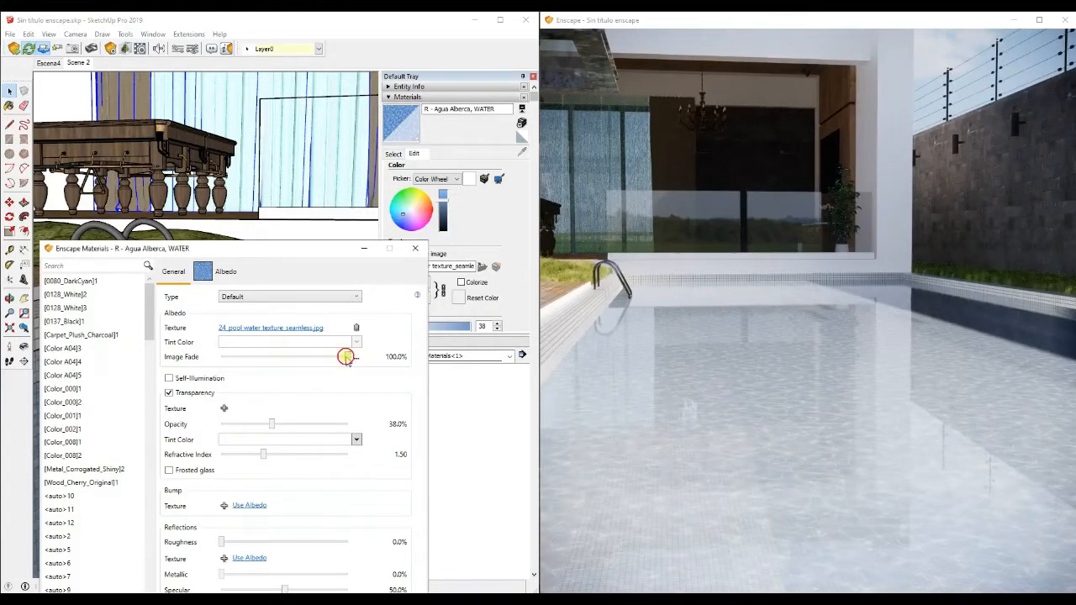
drag(345, 357, 343, 357)
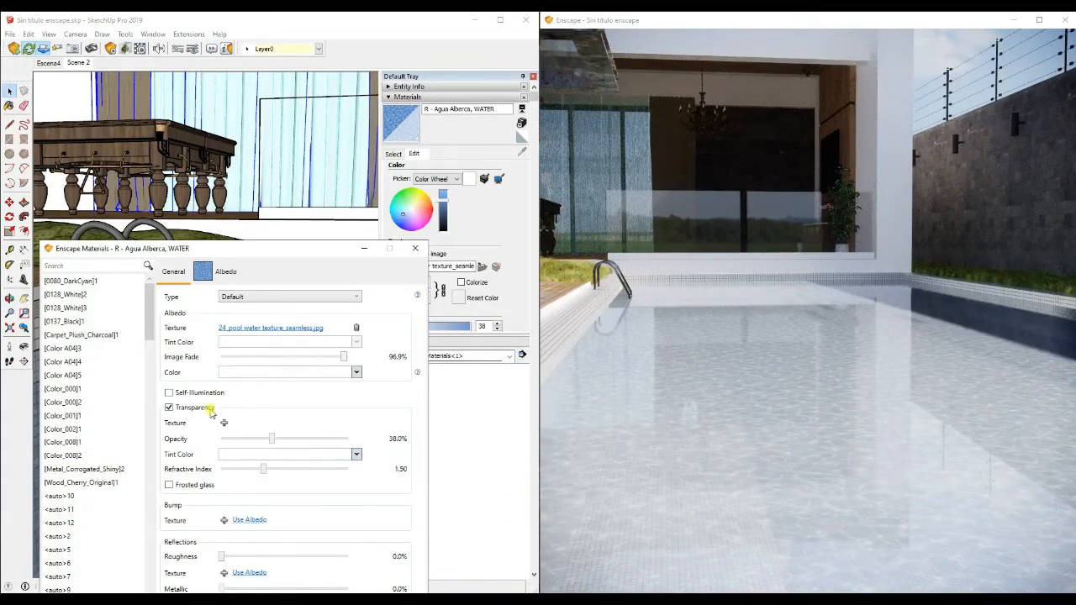
drag(272, 445, 249, 441)
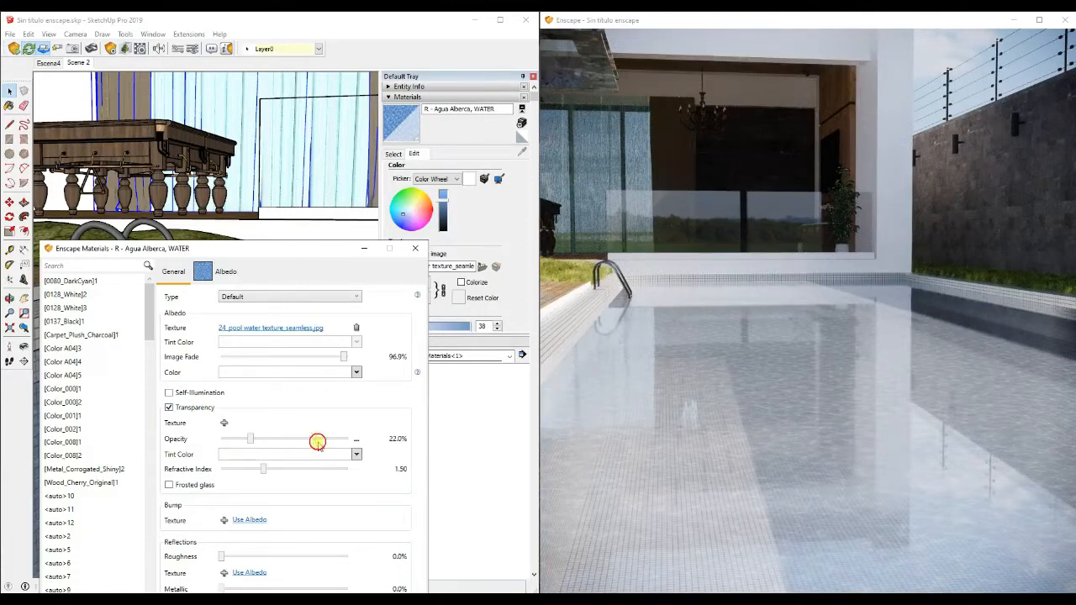
drag(283, 253, 283, 146)
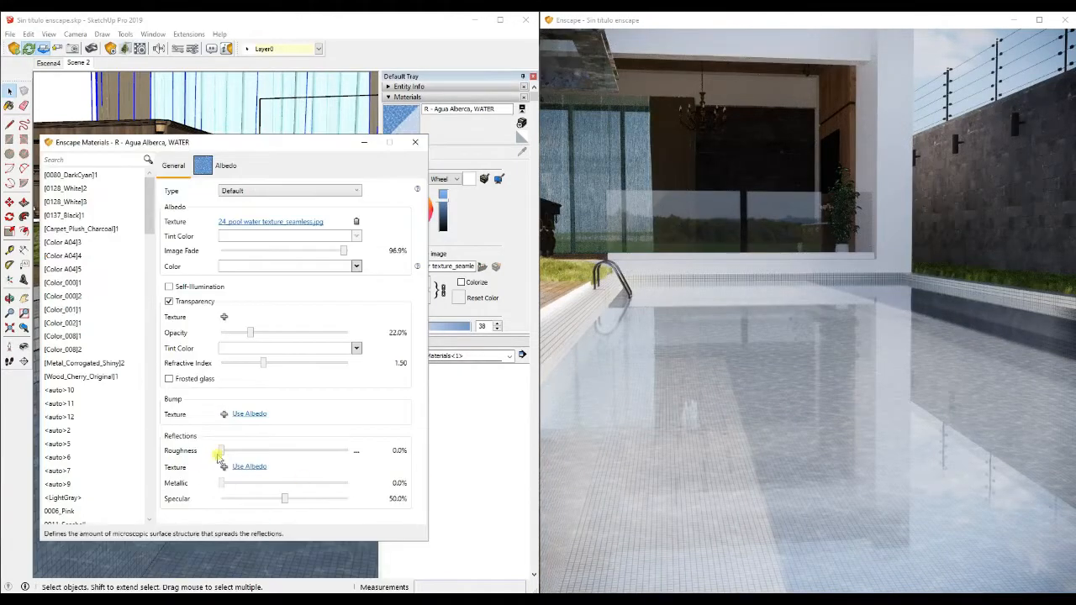
Step: Reuse the albedo image as the pool material's bump map and lower the bump amount to 0.01
click(249, 414)
mouse_move(819, 454)
mouse_down()
mouse_move(857, 447)
mouse_move(819, 442)
mouse_up()
drag(318, 448, 286, 447)
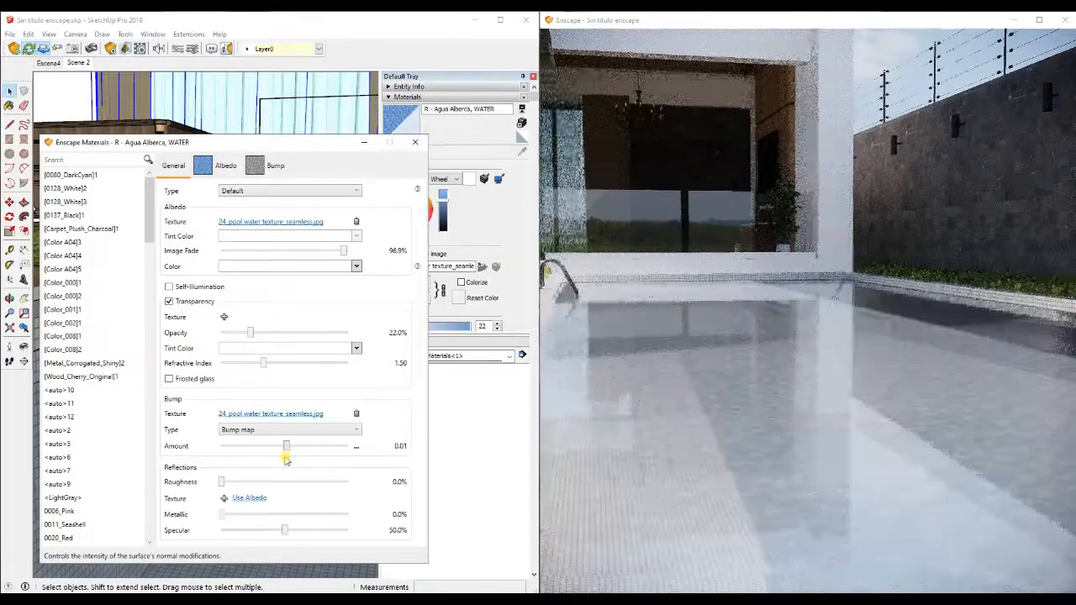
Step: Give the bump texture an explicit size of 3 m by 3 m and reduce its brightness to 19%
click(271, 413)
click(198, 408)
double_click(205, 441)
text(3)
drag(757, 443, 581, 406)
drag(359, 372, 228, 375)
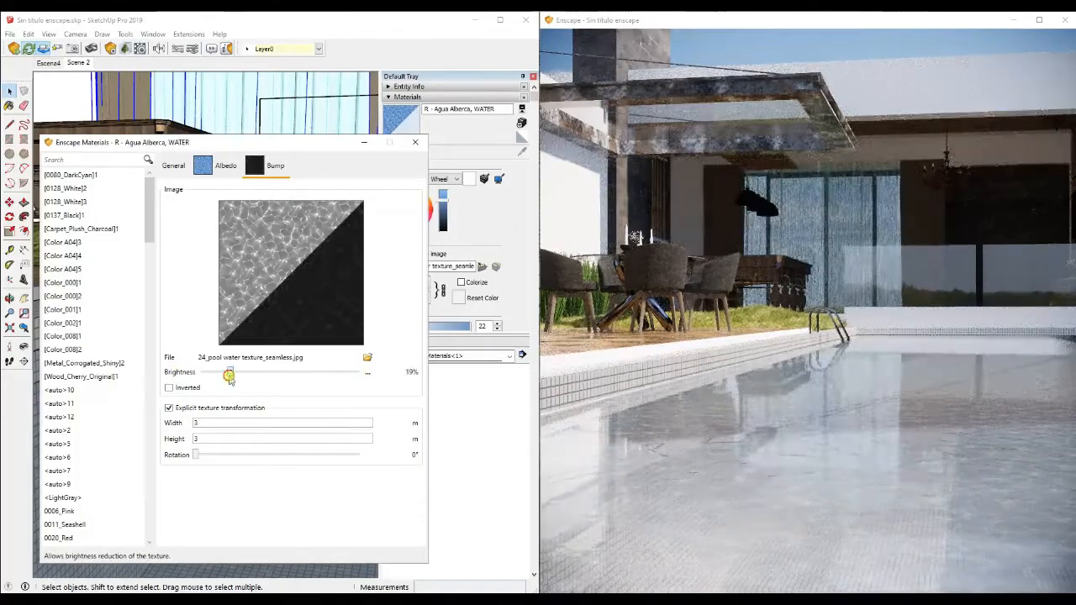
Step: Reduce the albedo texture's brightness to 39% and check the pool surface up close in the render
click(221, 165)
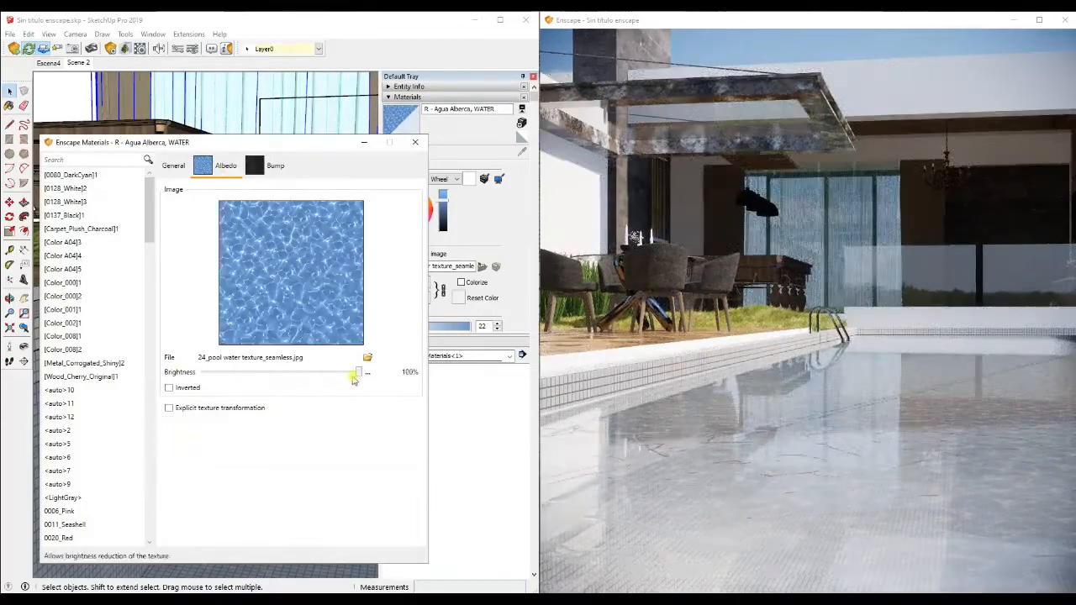
drag(340, 373, 262, 372)
mouse_move(778, 319)
right_down()
mouse_move(797, 340)
mouse_move(777, 310)
mouse_move(764, 252)
mouse_move(781, 248)
mouse_move(771, 248)
mouse_move(587, 345)
right_up()
scroll(781, 248, up, 3)
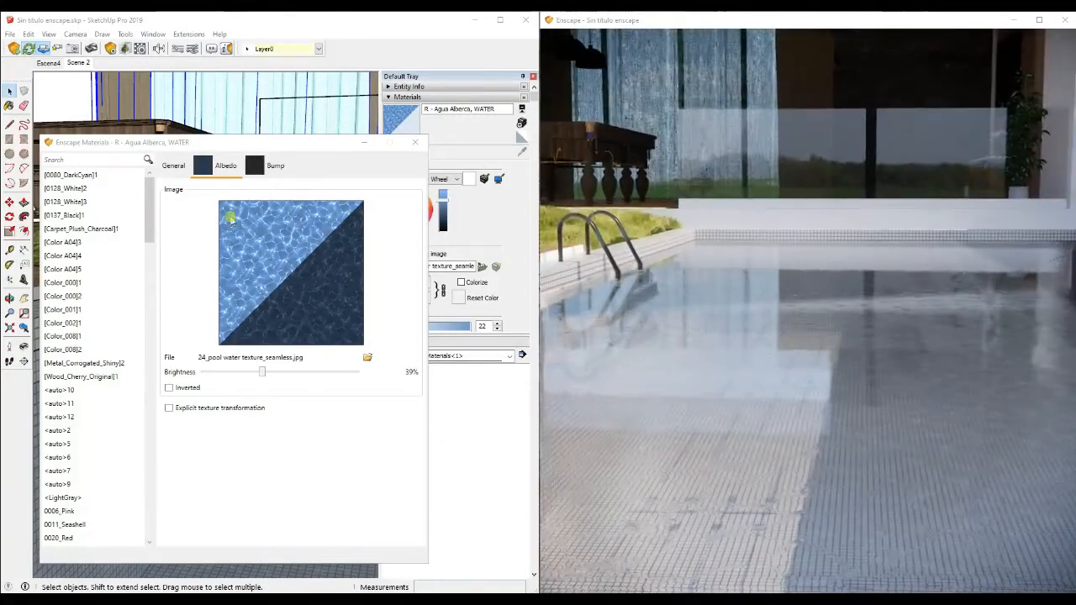
Step: Change the bump type to Normal map and set that texture's width and height to 1 m
click(174, 167)
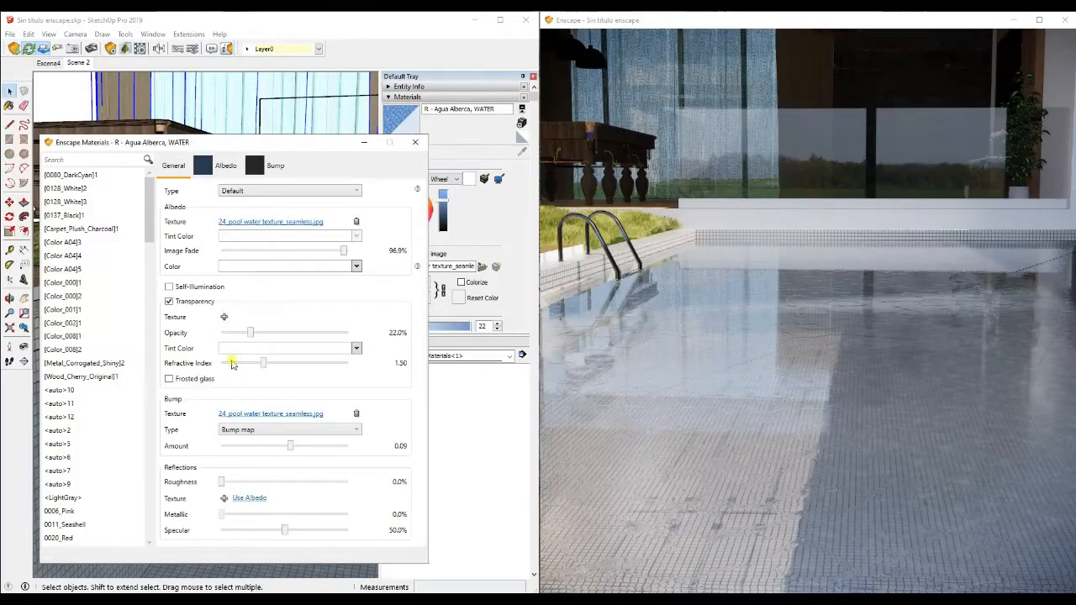
click(285, 431)
click(286, 454)
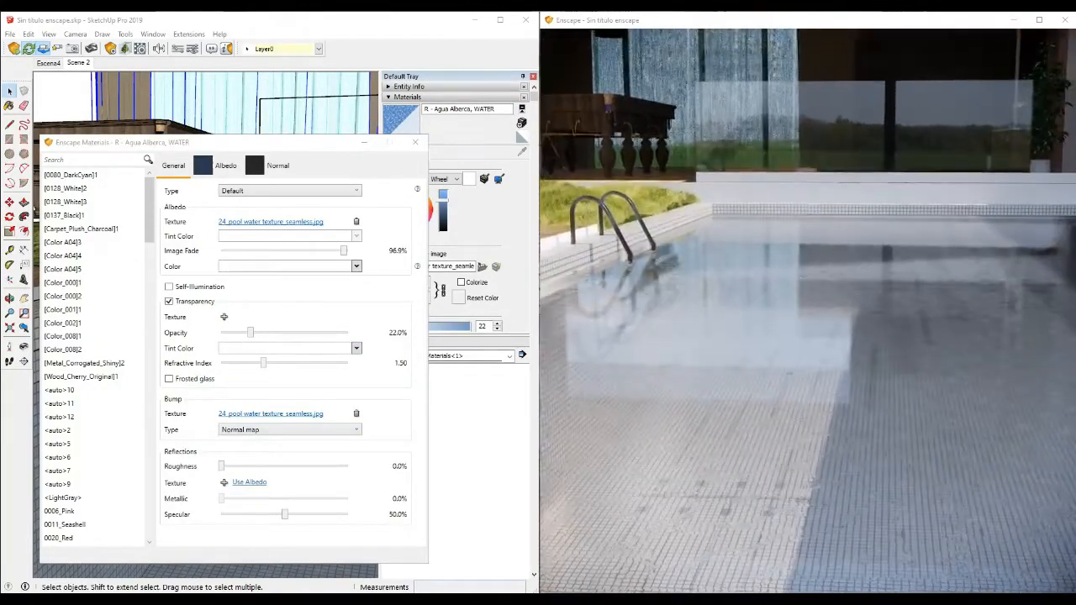
click(305, 413)
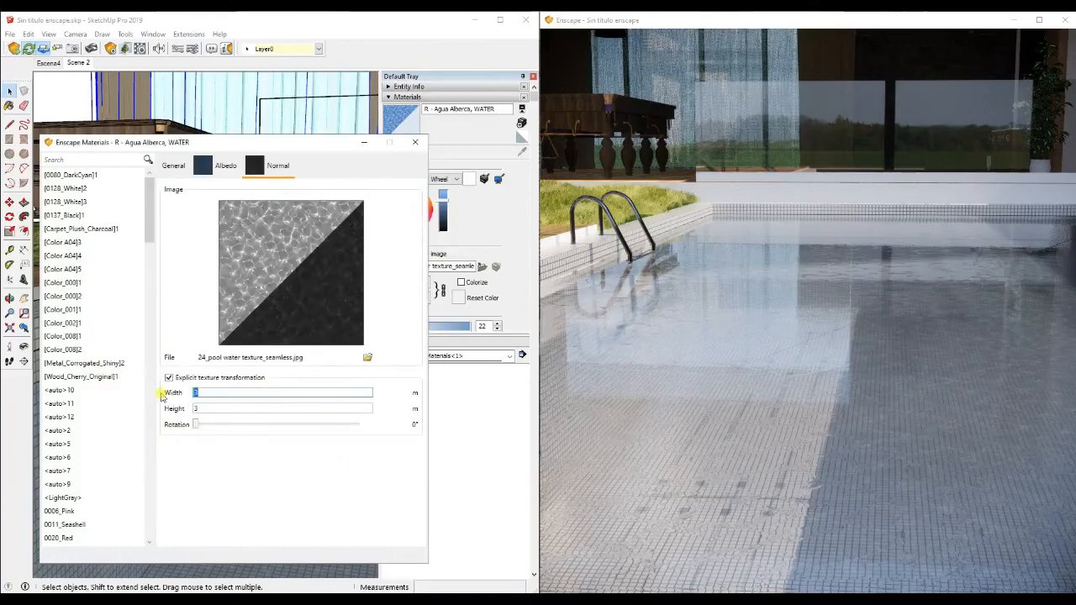
text(1)
key(Tab)
text(1)
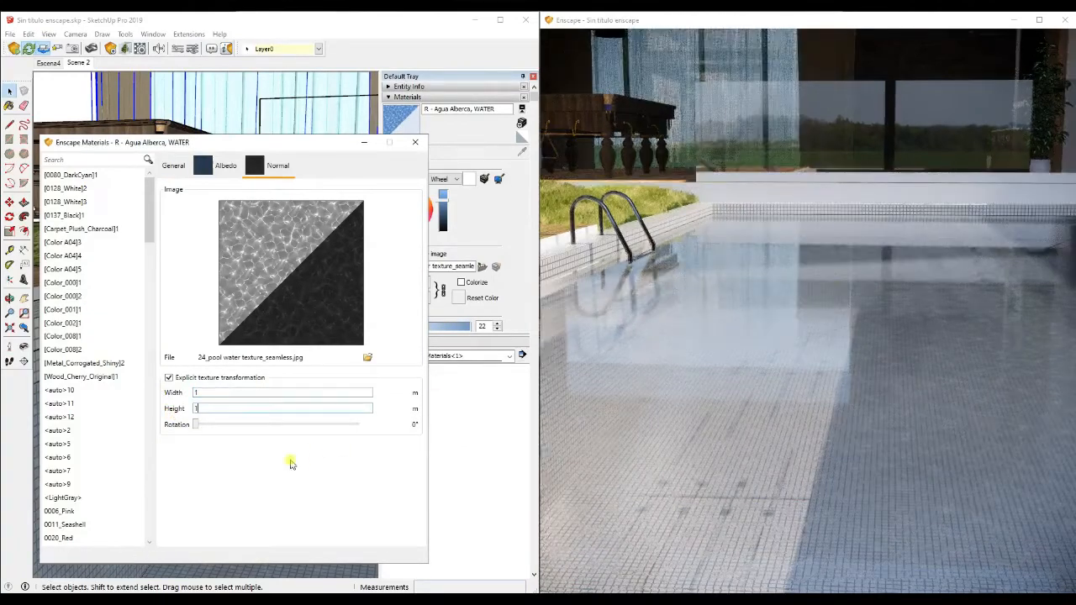
Step: Reuse the albedo image for the reflections, and set opacity to 27.9%, refractive index to 1.21, specular to 71.3% and image fade to 96%
click(177, 166)
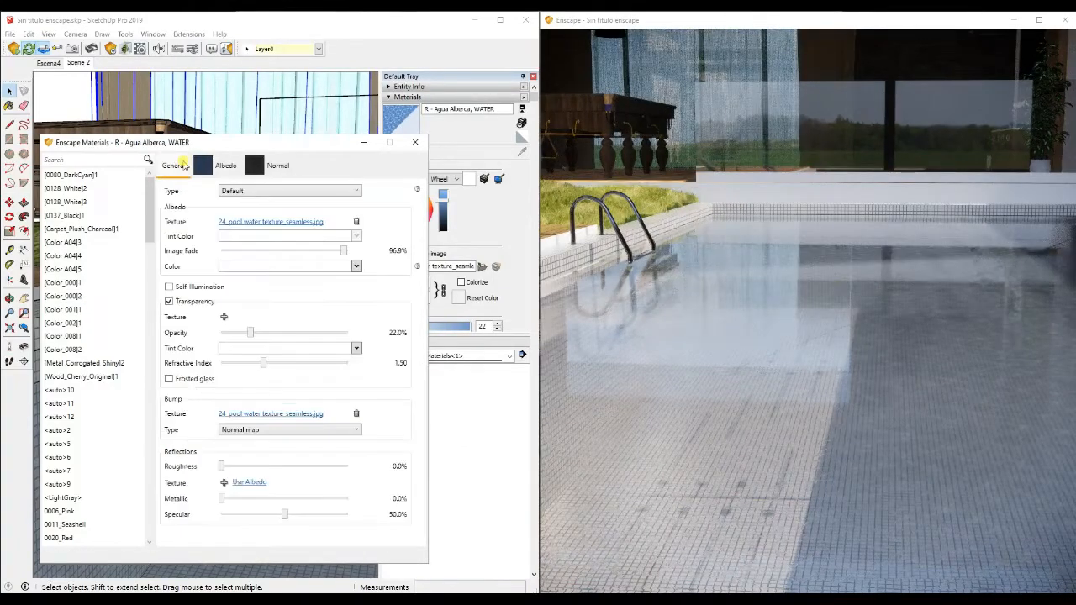
click(248, 482)
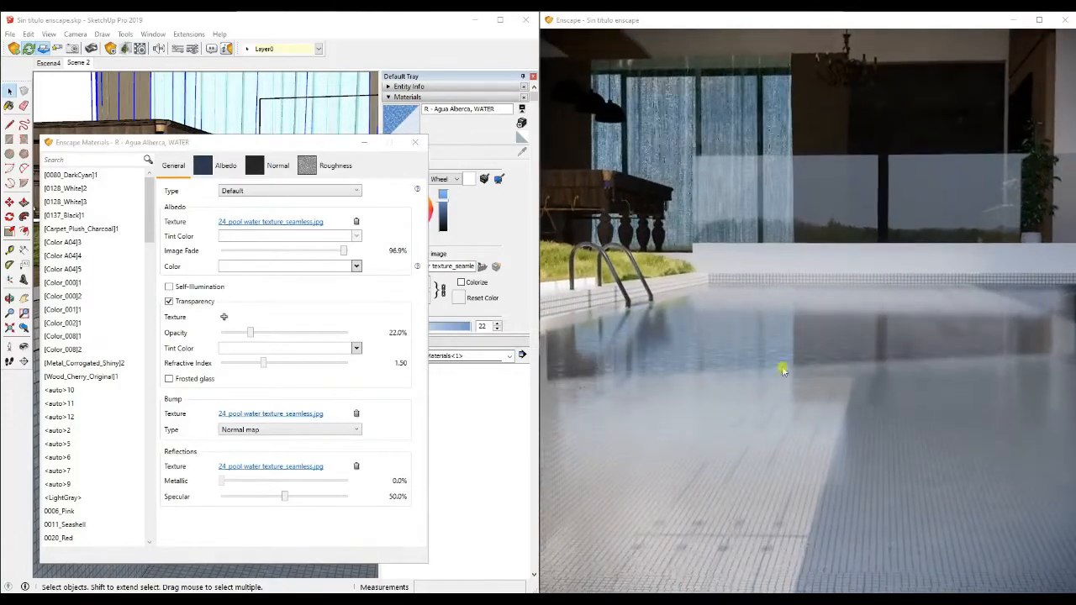
drag(284, 497, 231, 497)
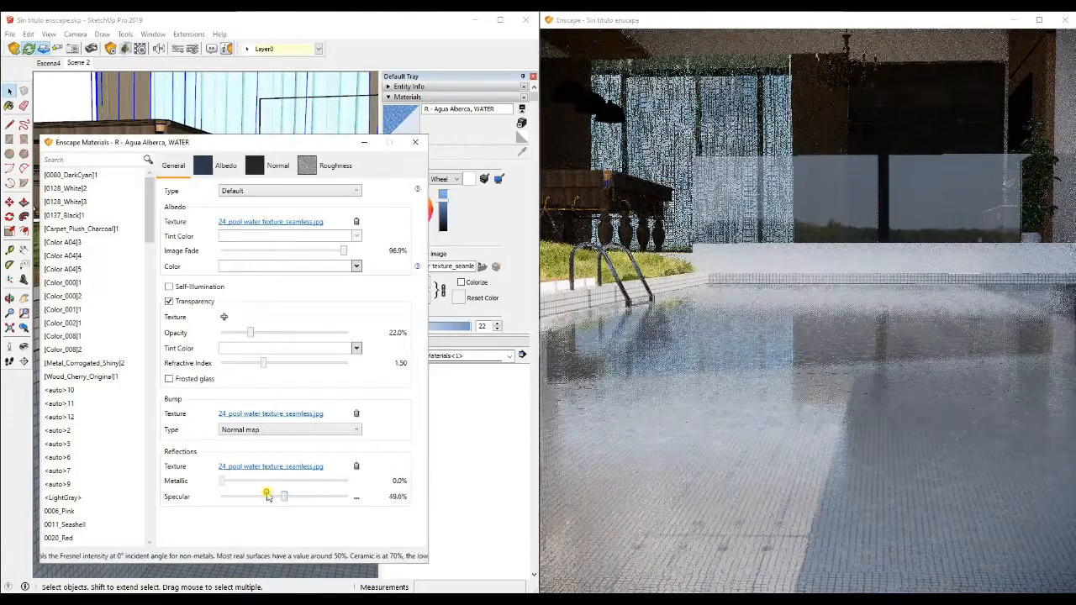
drag(263, 363, 258, 334)
drag(232, 497, 310, 498)
drag(343, 251, 343, 252)
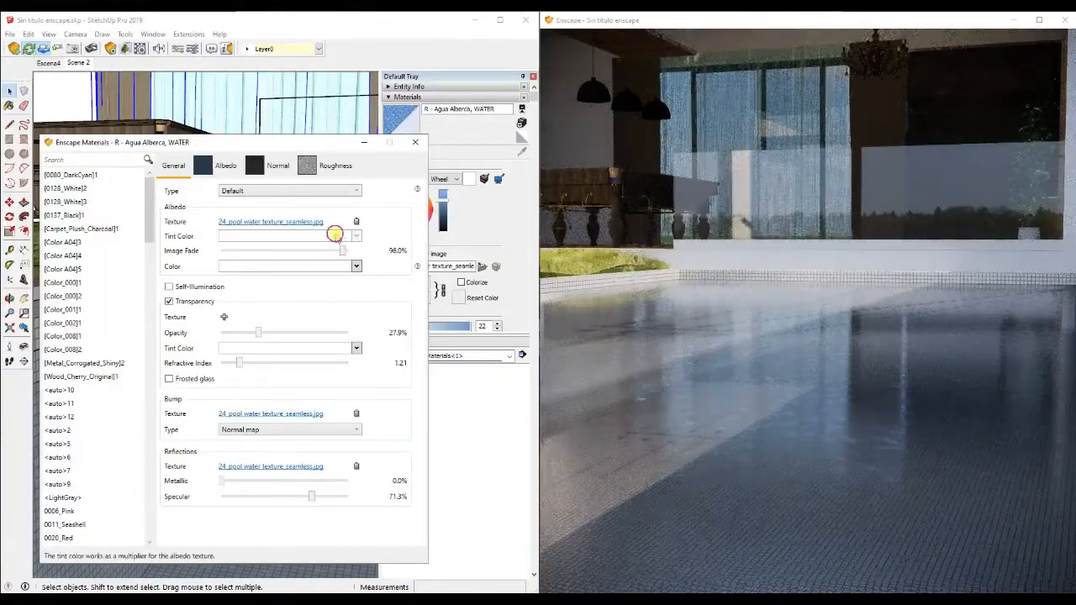
Step: Set both the albedo colour and the transparency tint colour of the pool material to bright sky blue
click(307, 266)
click(381, 301)
click(339, 268)
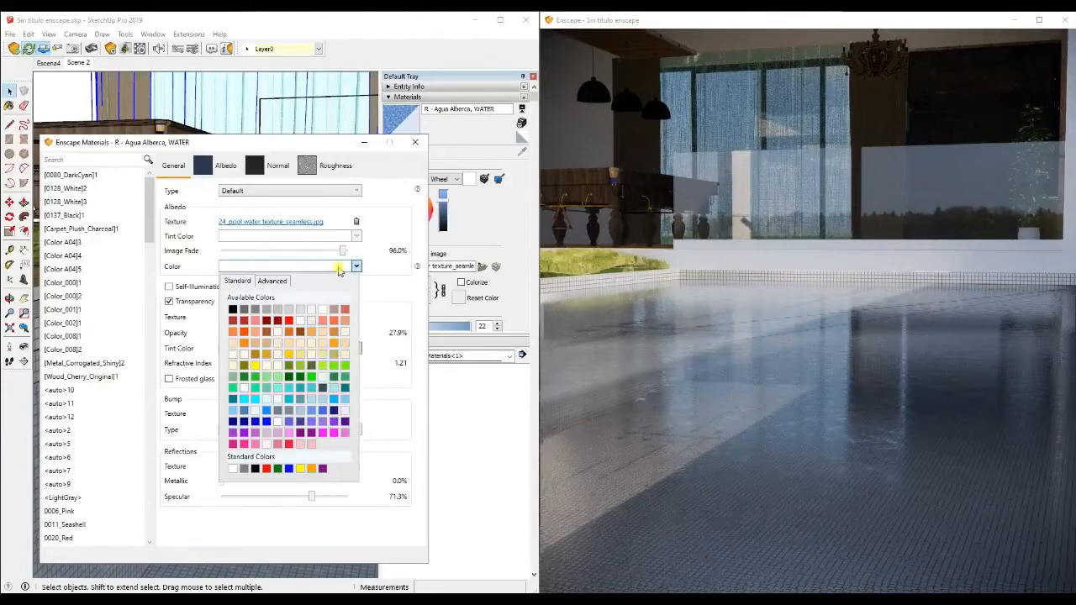
click(335, 402)
click(334, 348)
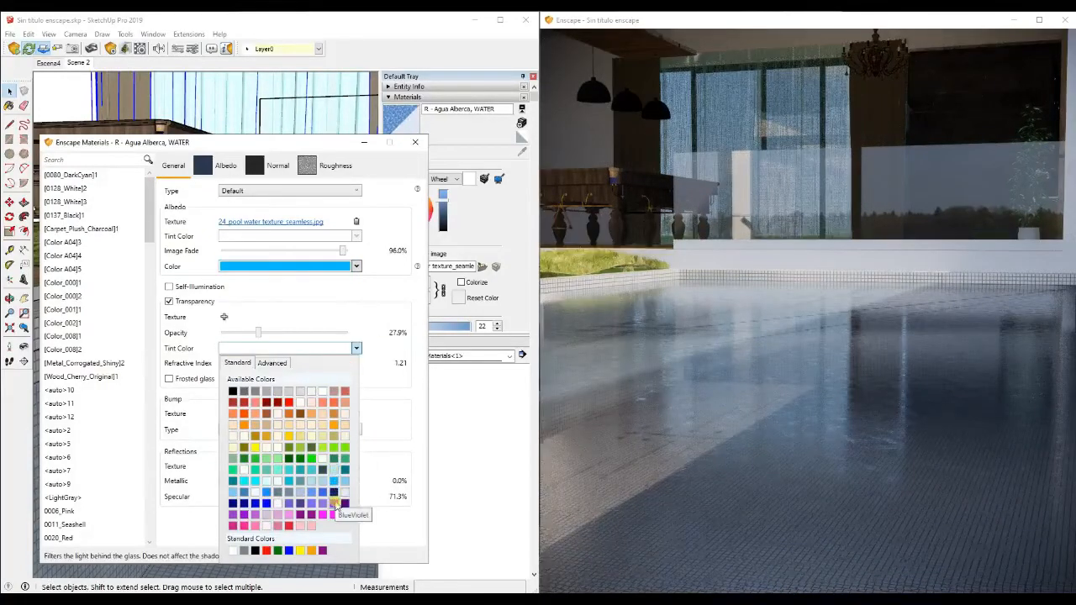
click(332, 480)
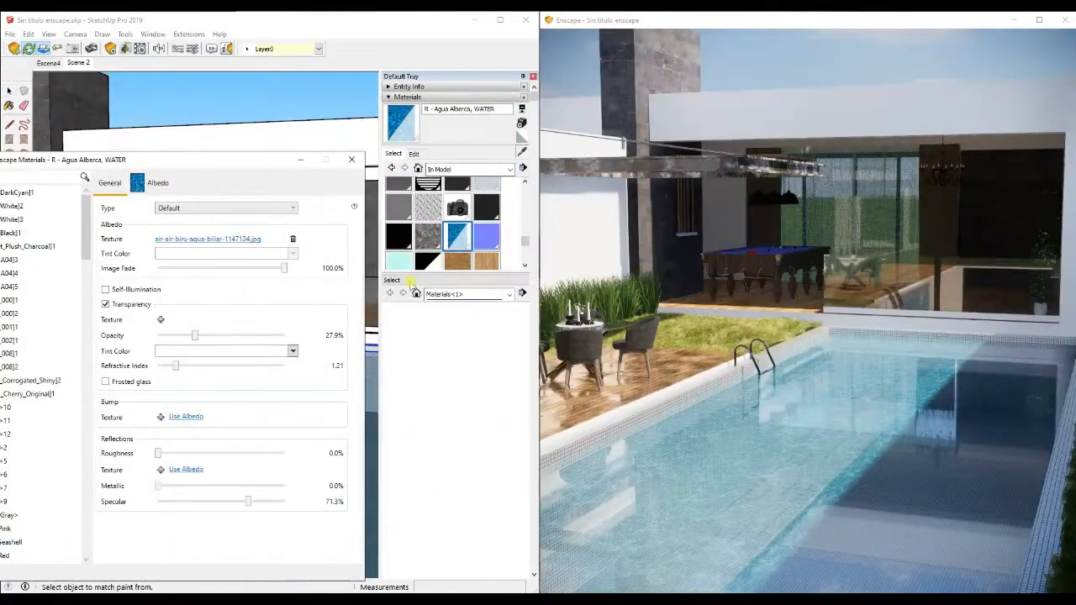
Step: Rename the pool material from its WATER suffix to "R - Agua Alberca, glazing"
double_click(476, 109)
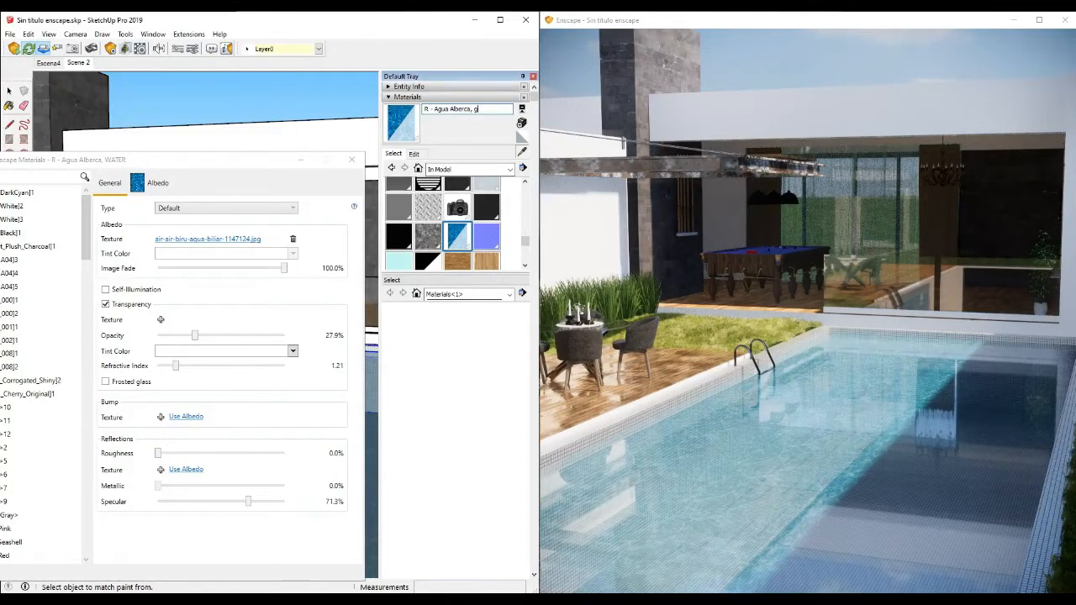
key(Return)
text(g)
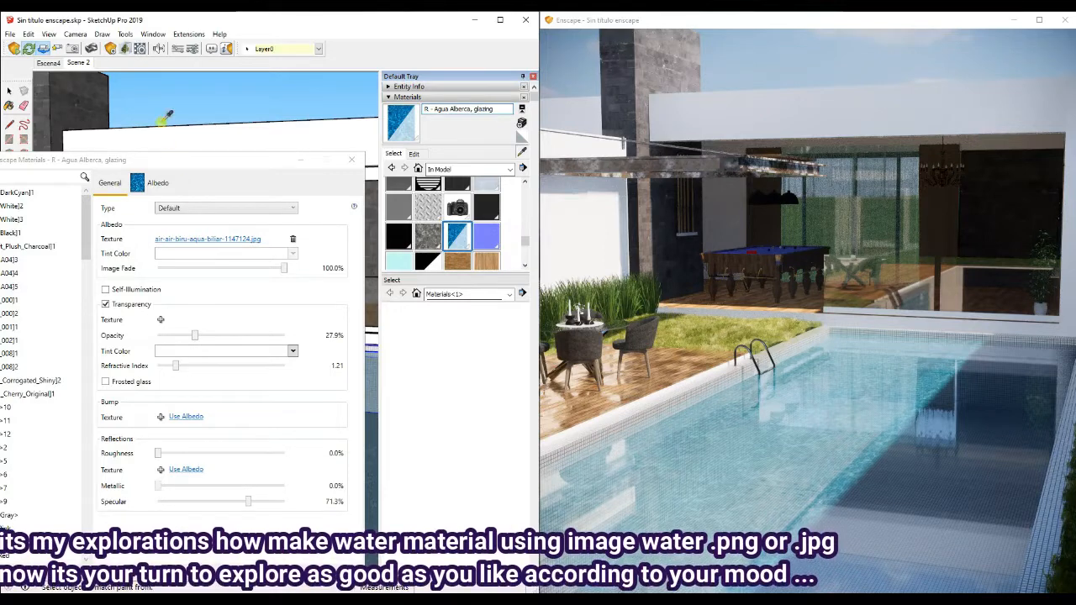
Step: Compare the skybox at 0° rotation and 1221.72 Lux brightness, and settle on 35° rotation and 13598.02 Lux
click(188, 52)
click(212, 157)
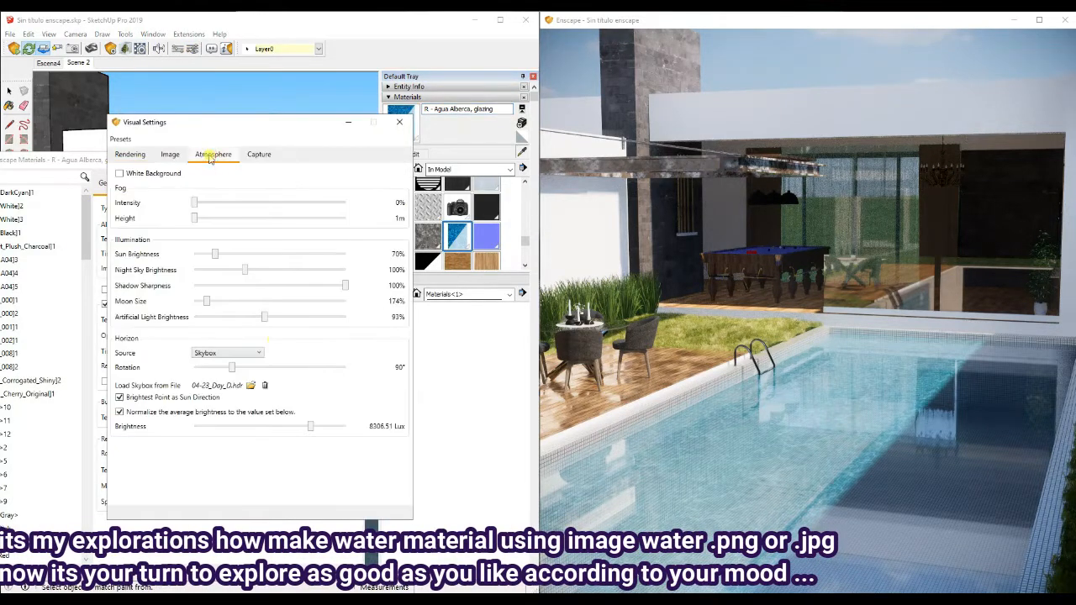
drag(237, 370, 187, 378)
drag(311, 428, 294, 430)
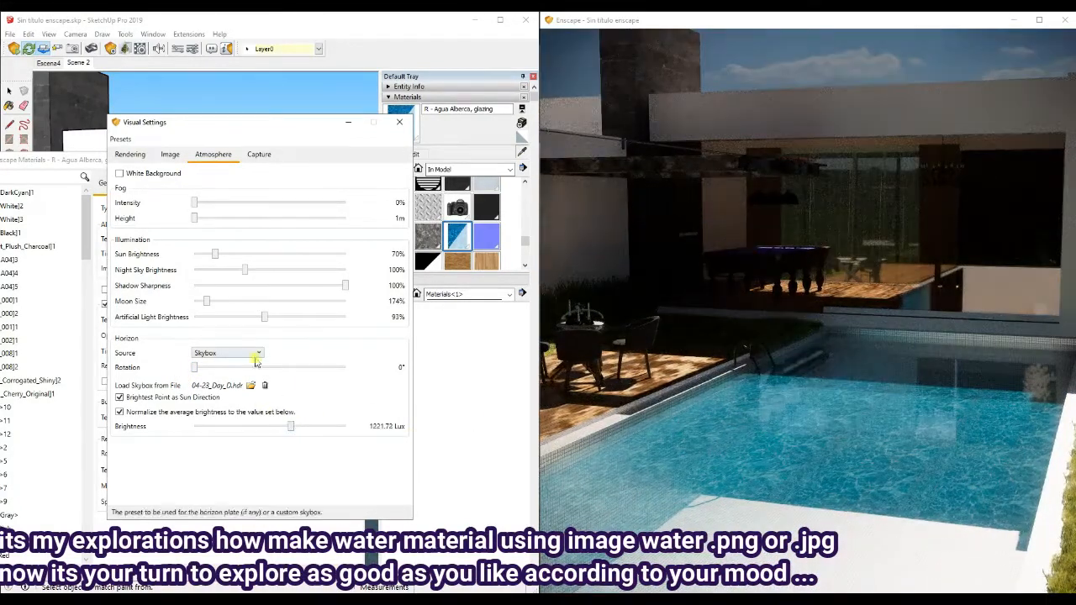
drag(195, 370, 209, 367)
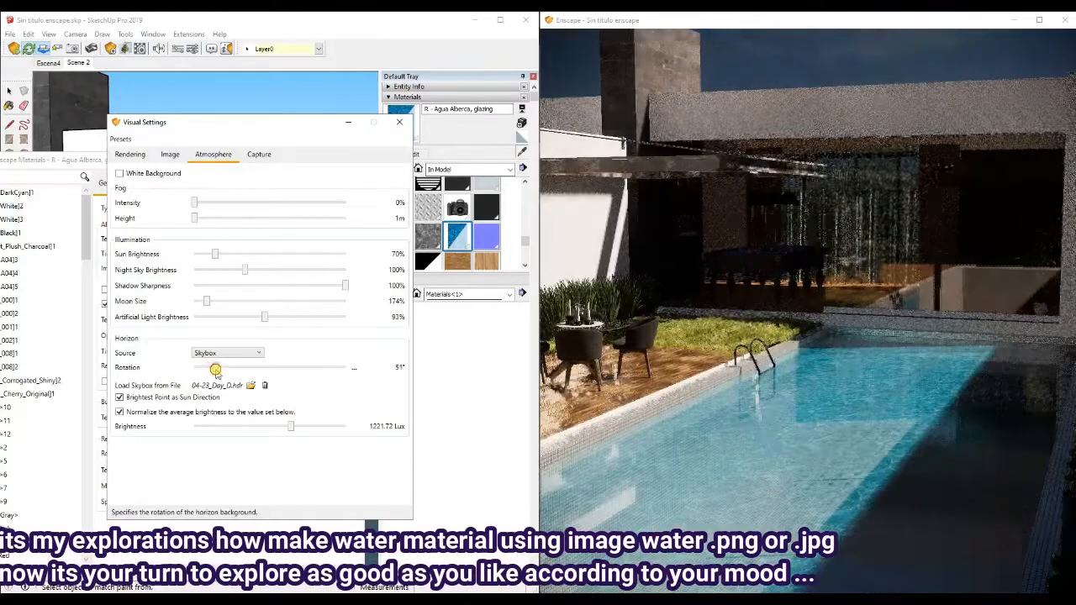
drag(292, 429, 317, 433)
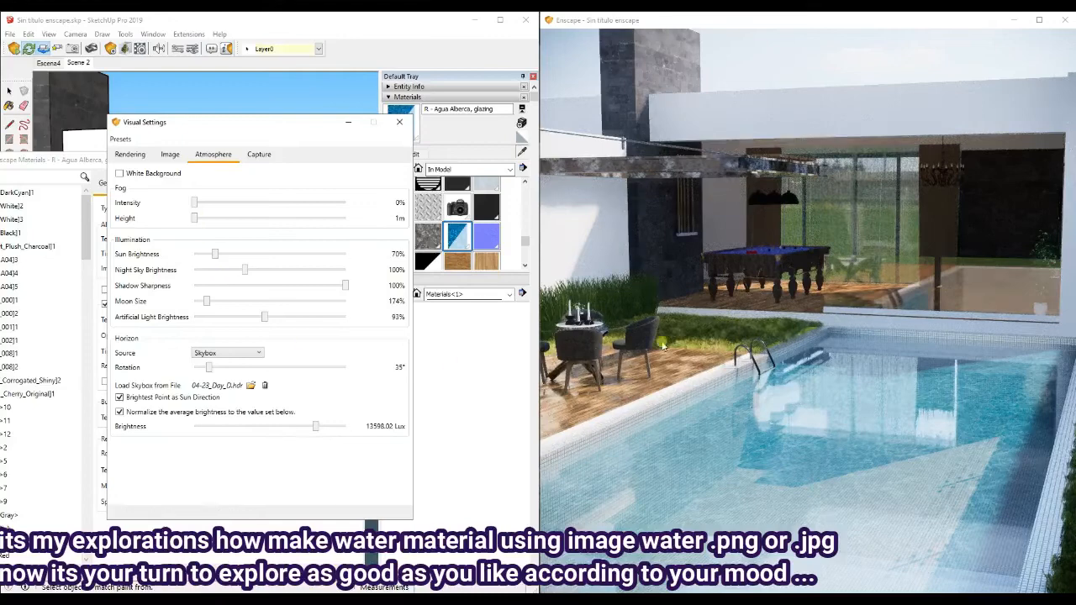
Step: Set the skybox rotation to 21°, the artificial light brightness to 35% and the sun brightness to 118%
right_drag(663, 345, 695, 346)
mouse_move(209, 367)
mouse_down()
mouse_move(242, 367)
mouse_move(203, 381)
mouse_up()
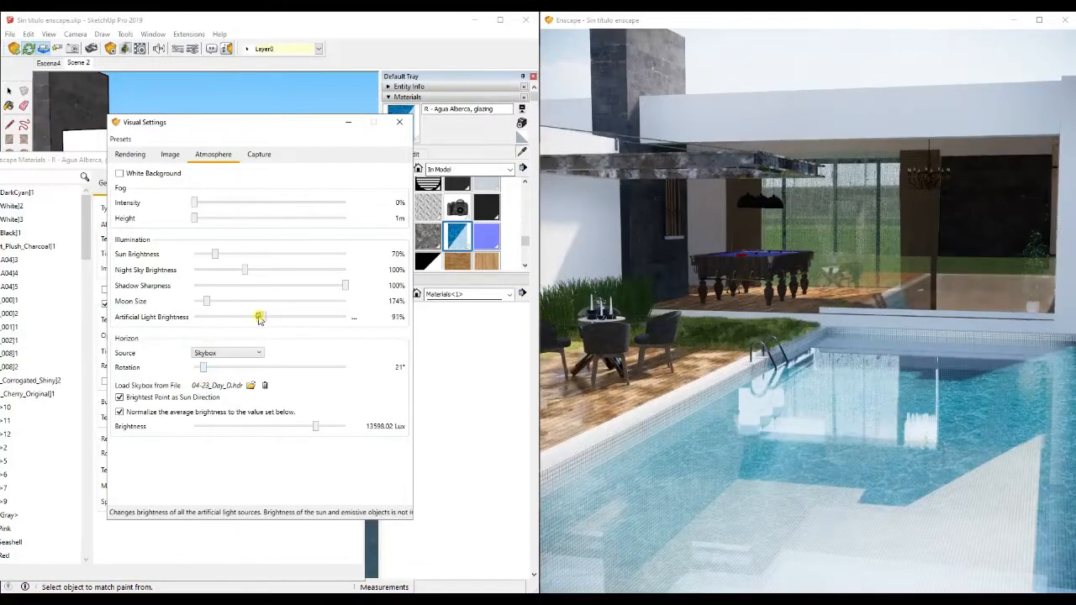
drag(214, 257, 229, 260)
Step: Bring the rendered pool water and its reflections into close view and set the skybox rotation to 15°
drag(706, 340, 749, 264)
key(w)
key(w)
drag(733, 204, 795, 221)
key(s)
mouse_move(202, 367)
mouse_down()
mouse_move(235, 371)
mouse_move(201, 378)
mouse_up()
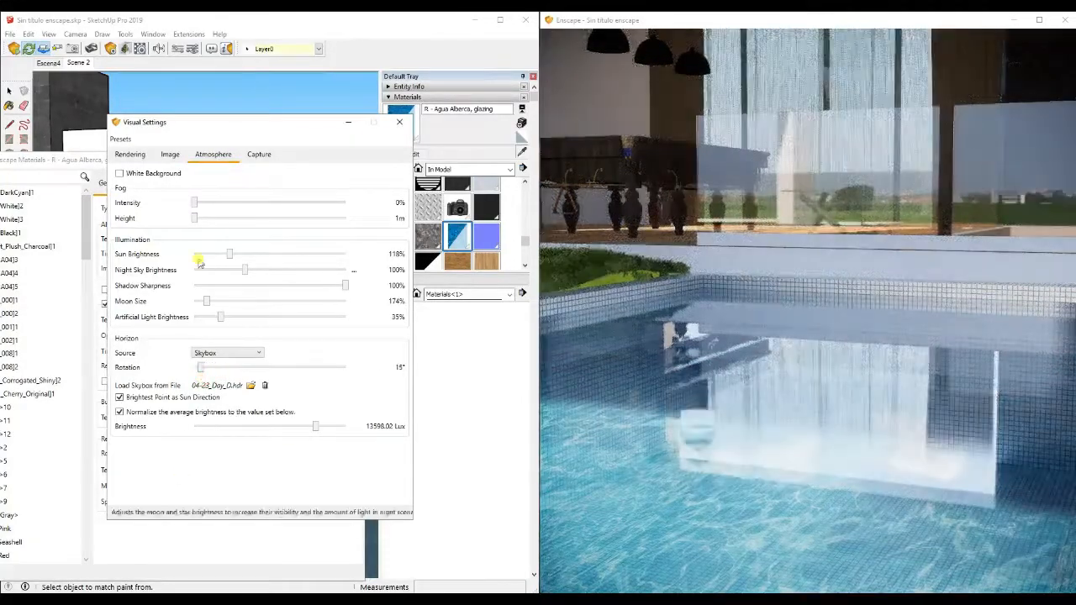
Step: Move the visual settings window out of the way, try the Water type on the pool material and return it to Default
click(134, 156)
drag(244, 125, 254, 446)
click(213, 208)
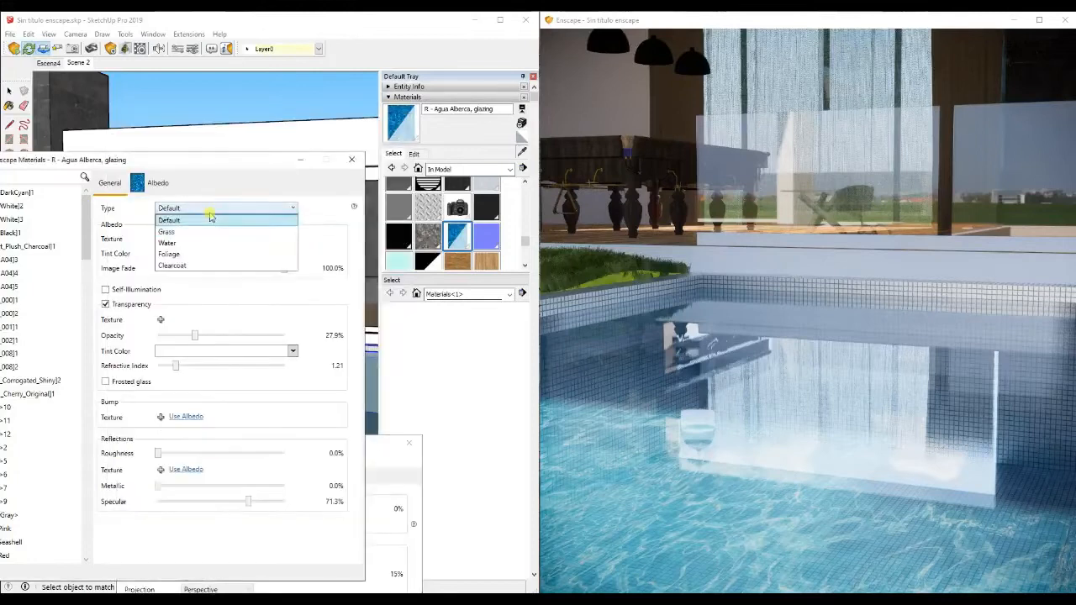
click(210, 244)
click(195, 210)
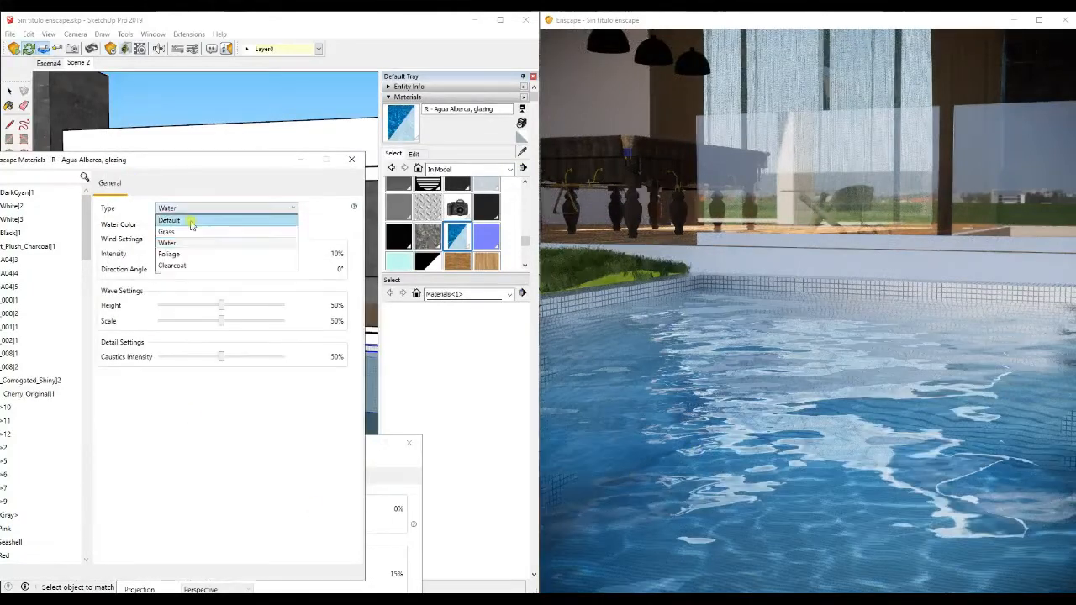
click(187, 222)
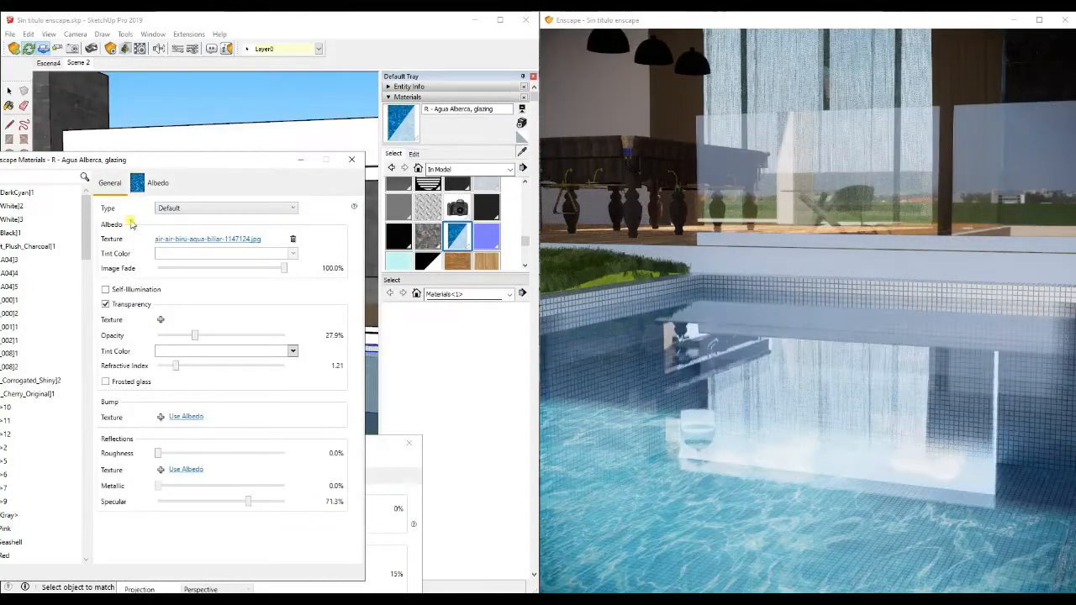
Step: Load water-background.jpg as the pool material's bump texture and set the bump amount to 3.30
click(167, 419)
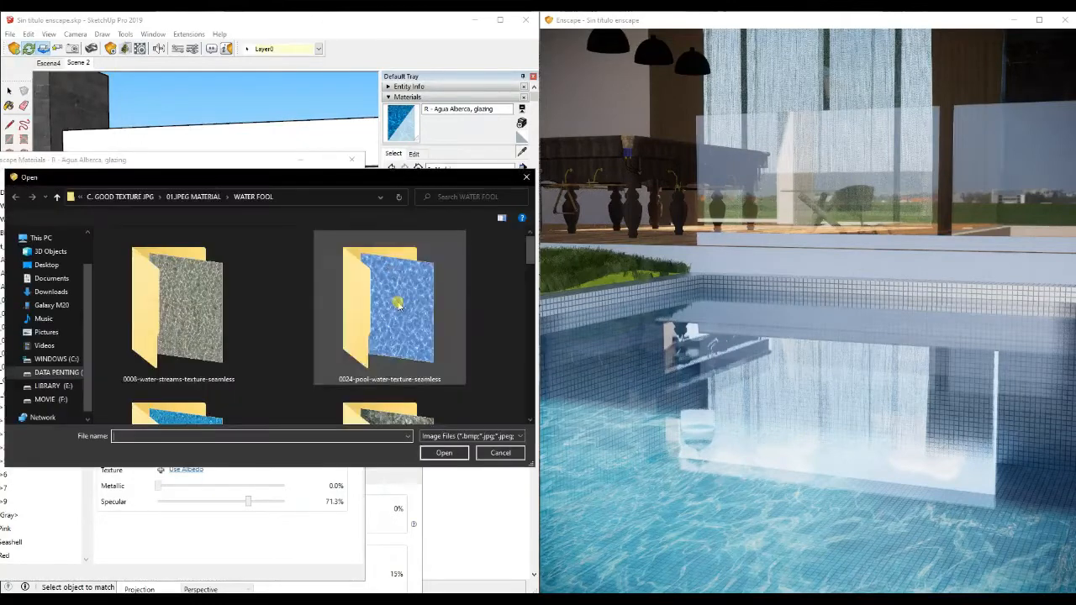
scroll(480, 332, down, 10)
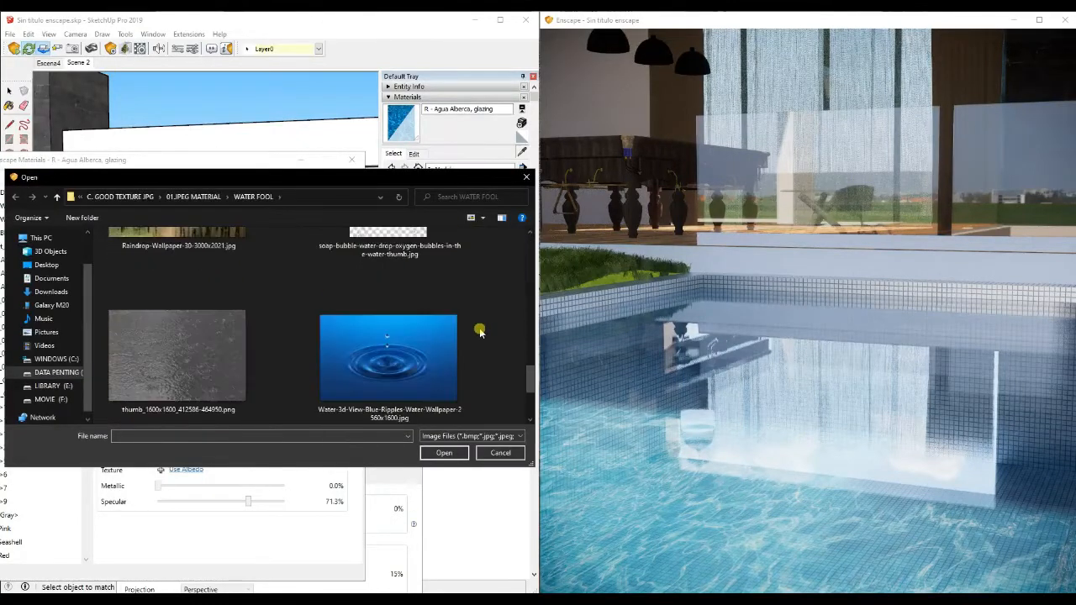
click(240, 382)
click(443, 452)
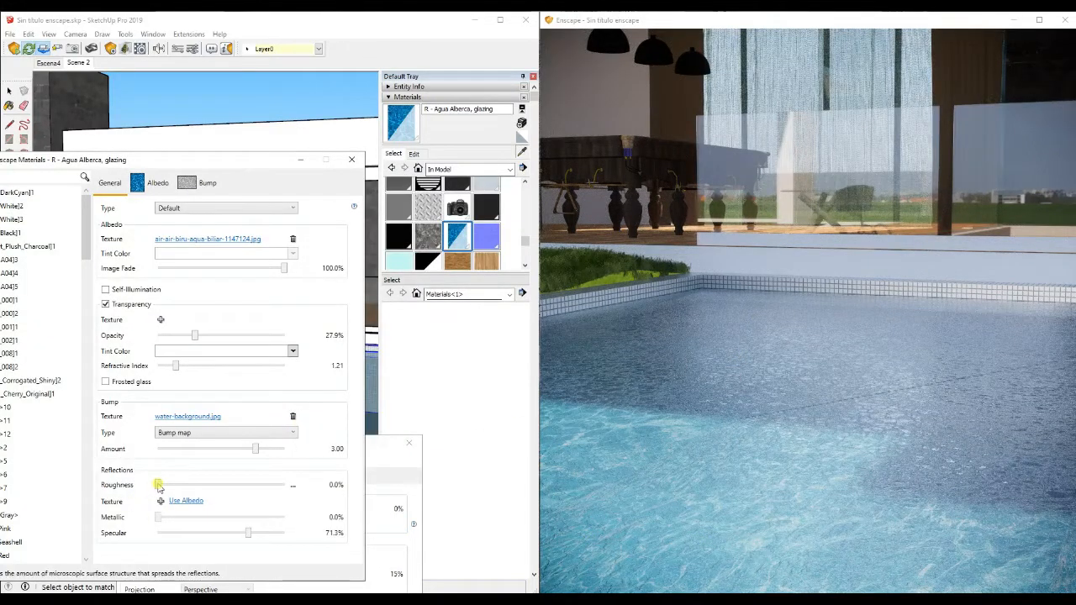
drag(257, 452, 257, 448)
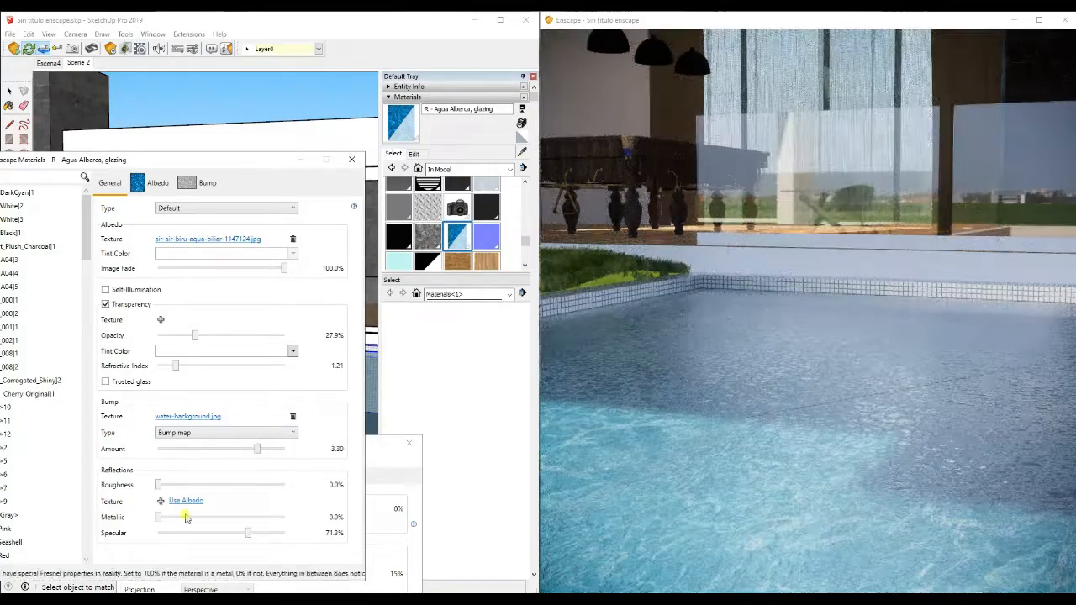
Step: Assign water-background.jpg as the pool material's reflection roughness texture and set the specular value to 80.2%
click(161, 502)
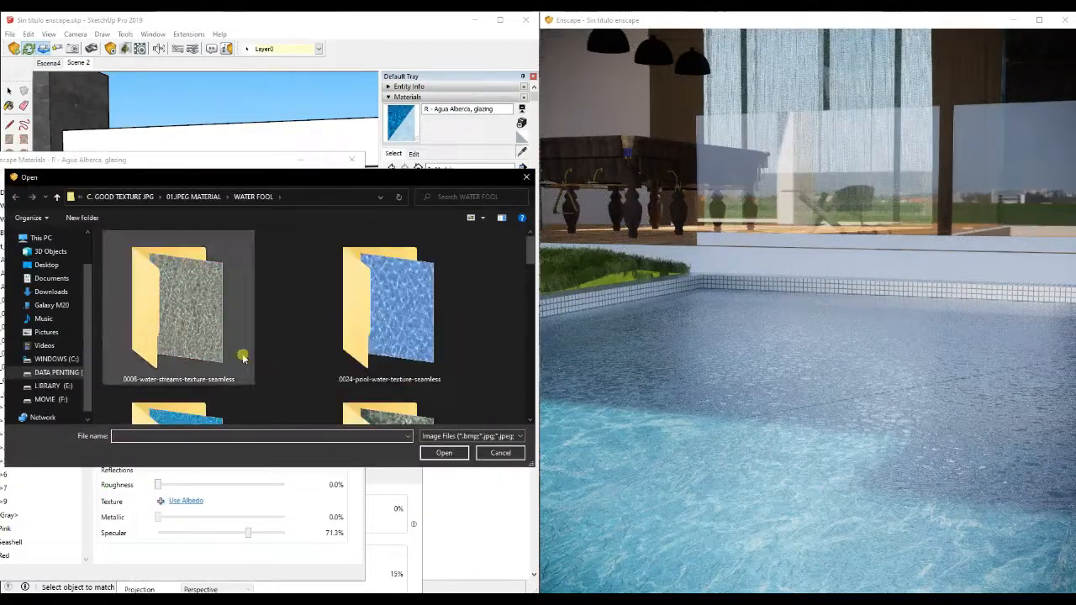
double_click(242, 358)
scroll(257, 379, down, 3)
click(257, 380)
click(444, 452)
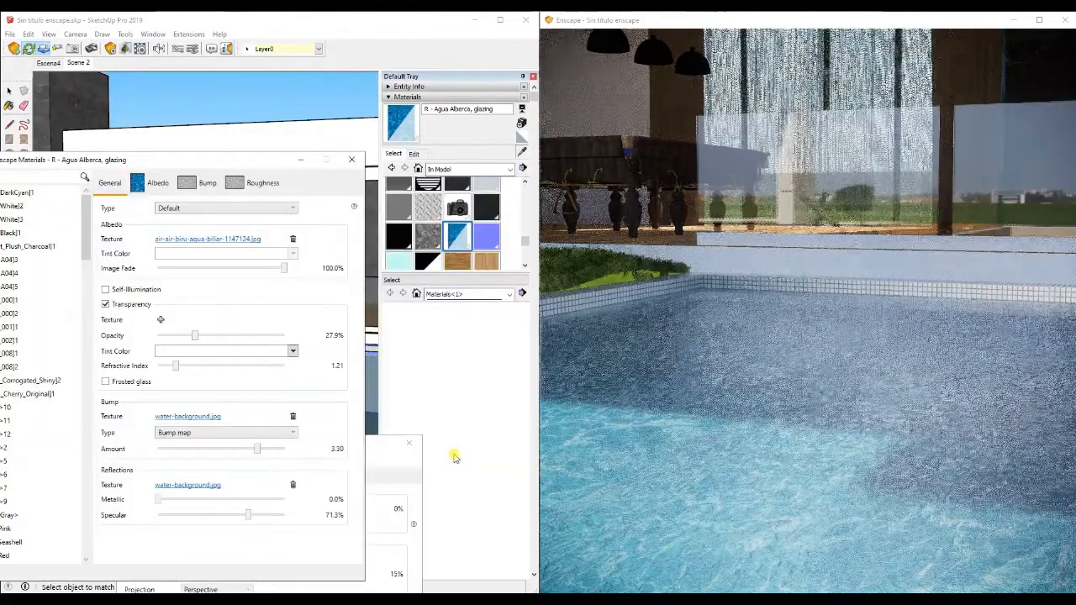
mouse_move(247, 516)
mouse_down()
mouse_move(231, 514)
mouse_move(259, 515)
mouse_up()
Step: Assign water-background.jpg as the pool material's transparency texture and set the opacity to 6.8%
mouse_move(195, 335)
mouse_down()
mouse_move(174, 337)
mouse_move(189, 335)
mouse_up()
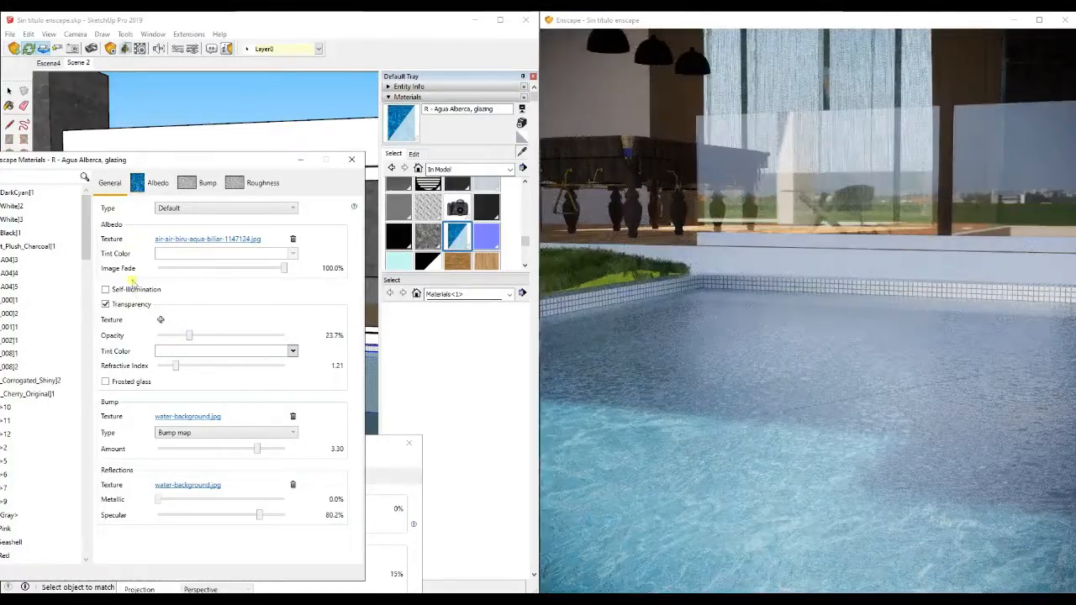
click(159, 321)
scroll(221, 358, down, 5)
scroll(221, 357, down, 5)
click(220, 357)
click(439, 451)
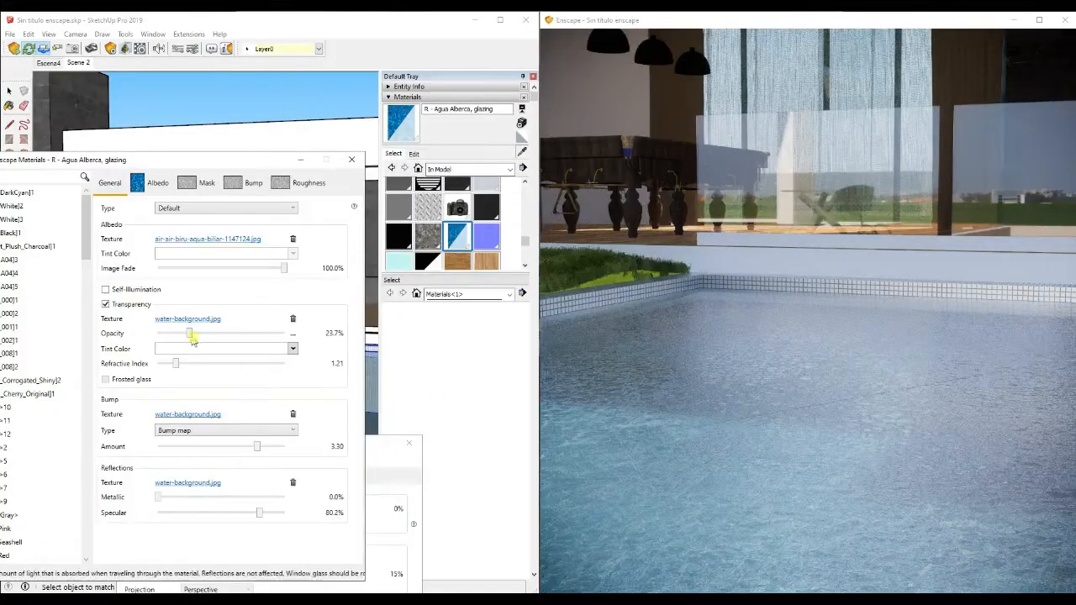
drag(189, 333, 167, 334)
Step: Bring the rendered water surface closer and set the albedo image fade to 61.3%
drag(869, 270, 866, 279)
right_drag(867, 279, 864, 245)
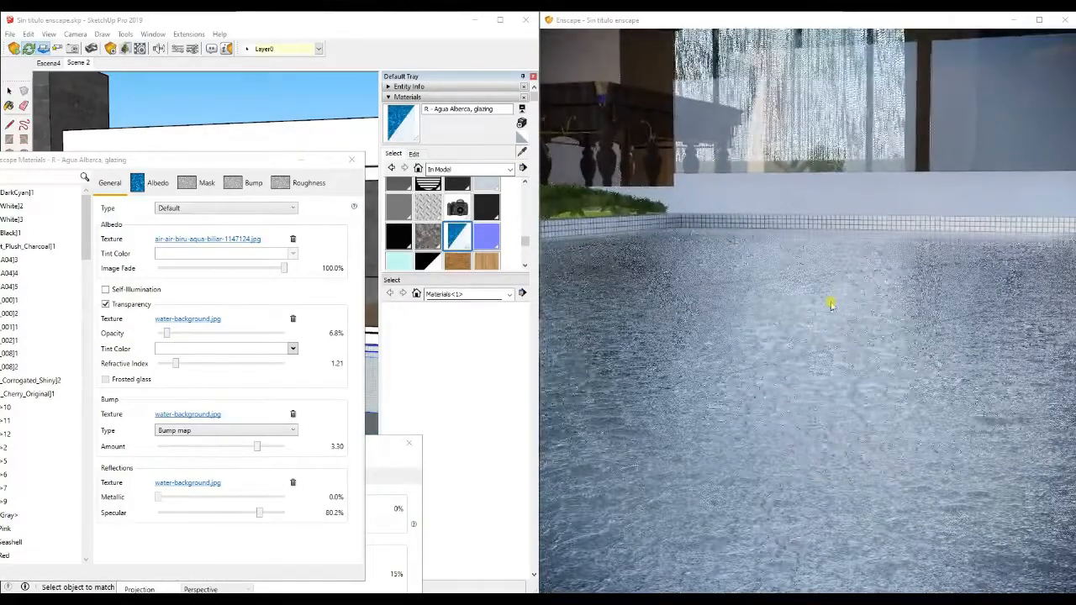
scroll(757, 207, up, 3)
drag(763, 333, 758, 268)
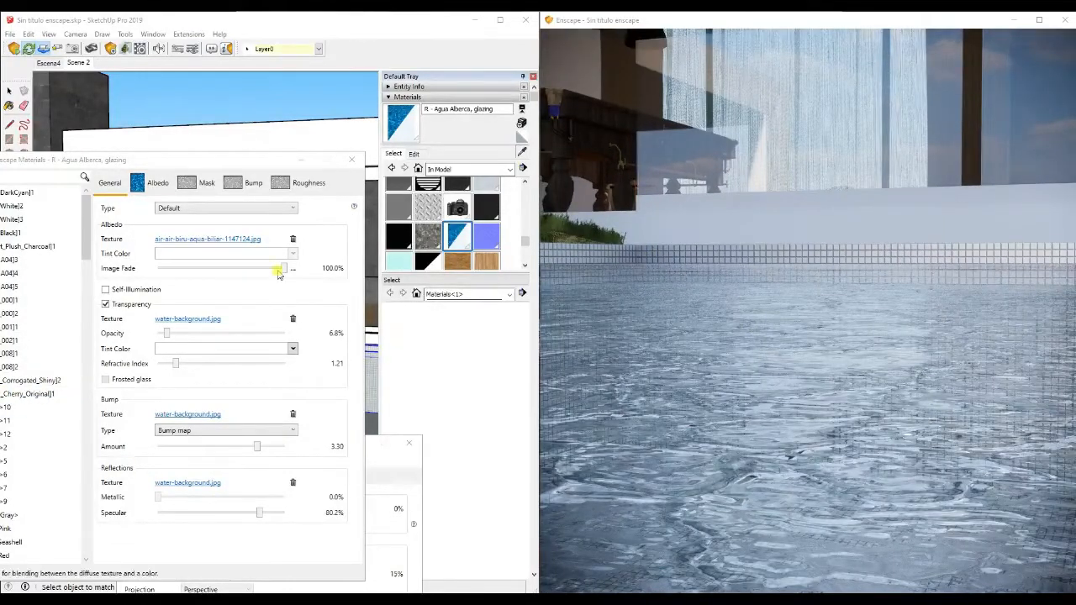
drag(283, 270, 235, 268)
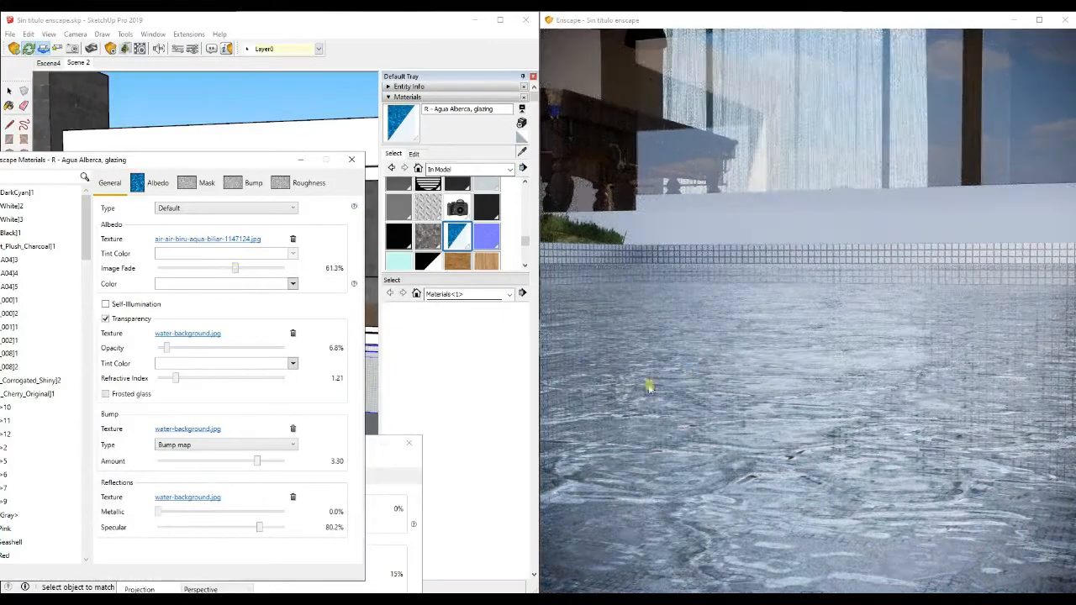
Step: Compare weaker ripples on the water and set the bump amount to 1.84
drag(693, 386, 714, 452)
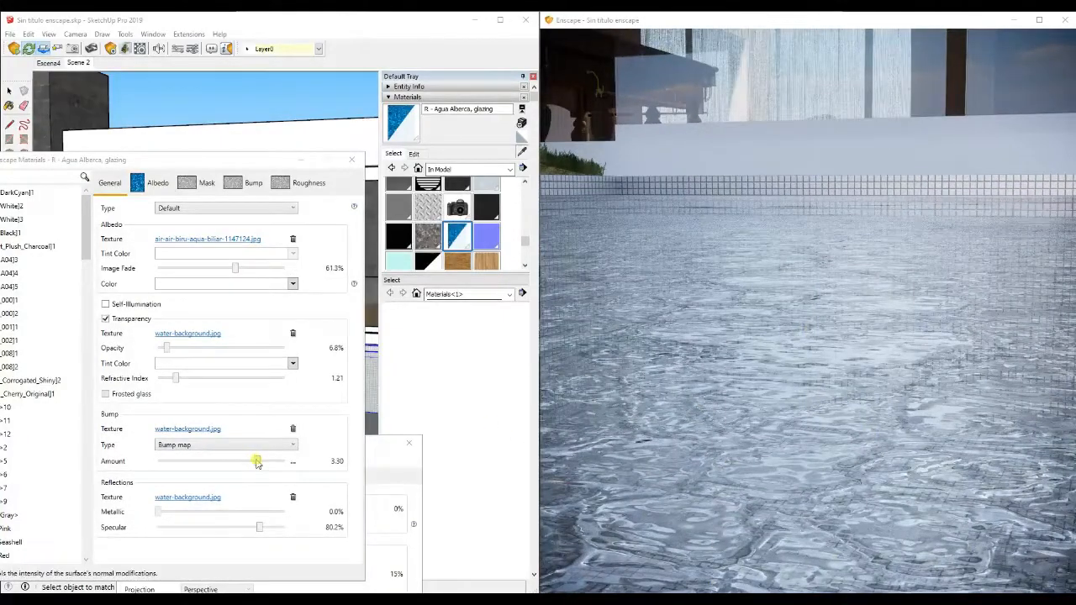
drag(257, 462, 217, 460)
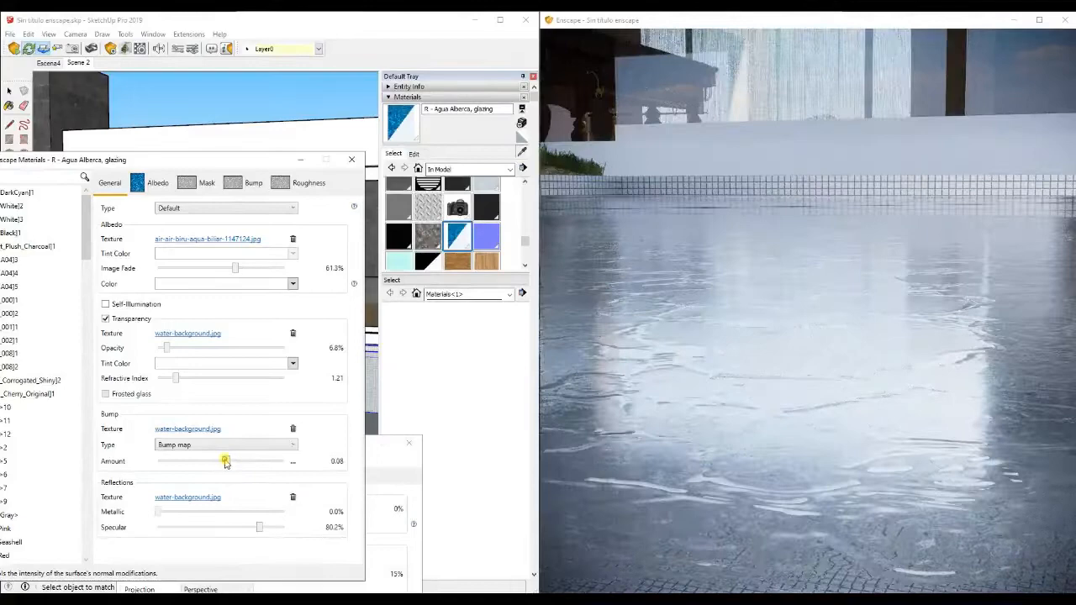
click(127, 461)
drag(239, 461, 250, 463)
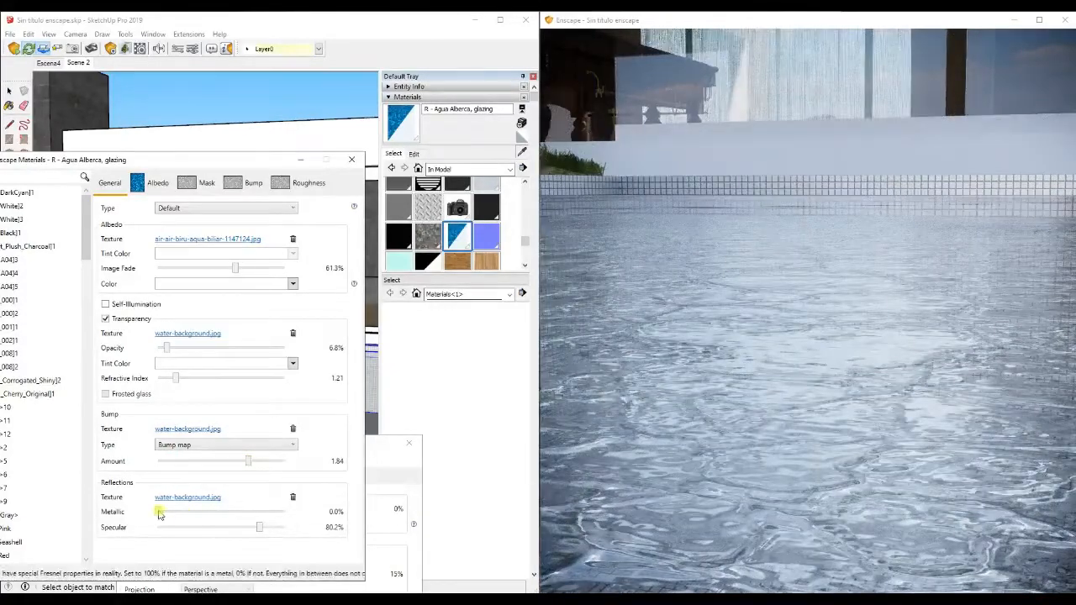
Step: Set the pool material's specular to 55.3%, its opacity to 5.1% and its refractive index to 1.67
drag(257, 526, 227, 527)
mouse_move(167, 350)
mouse_down()
mouse_move(179, 349)
mouse_move(163, 352)
mouse_move(194, 378)
mouse_move(216, 378)
mouse_up()
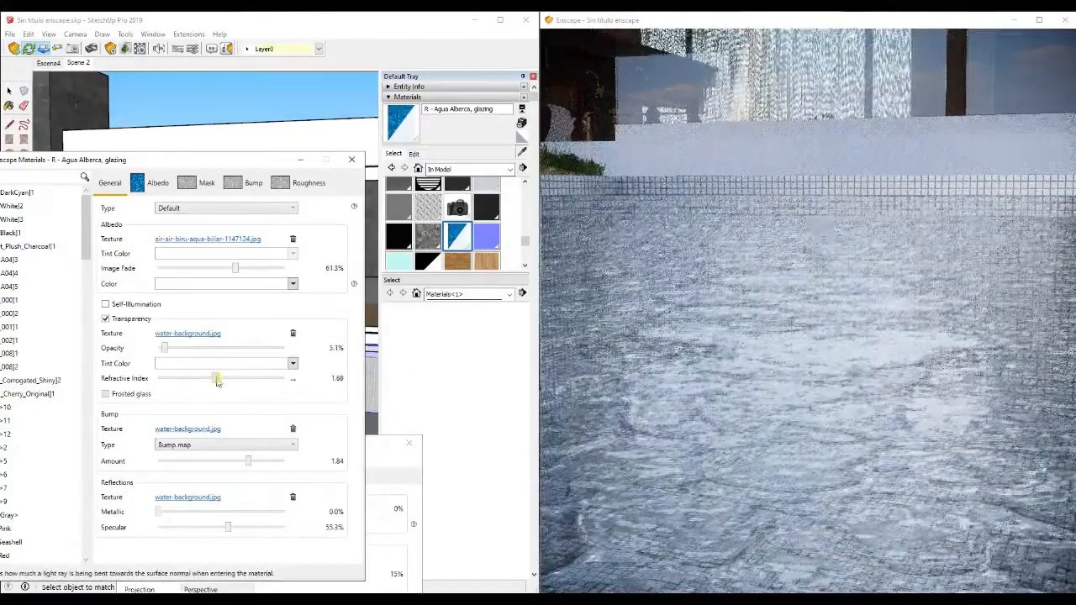
mouse_move(811, 412)
mouse_down()
mouse_move(769, 375)
mouse_move(900, 425)
mouse_up()
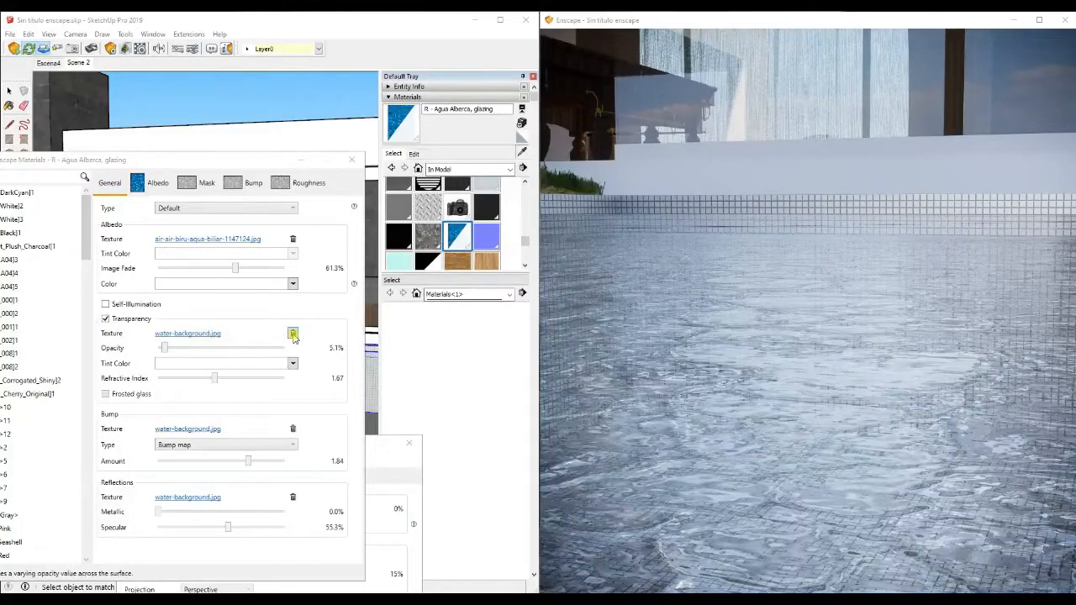
Step: Remove the bump texture from the pool material and set its opacity to 1.5% and specular to 49.6%
click(293, 429)
mouse_move(172, 353)
mouse_down()
mouse_move(240, 344)
mouse_move(139, 344)
mouse_move(162, 348)
mouse_up()
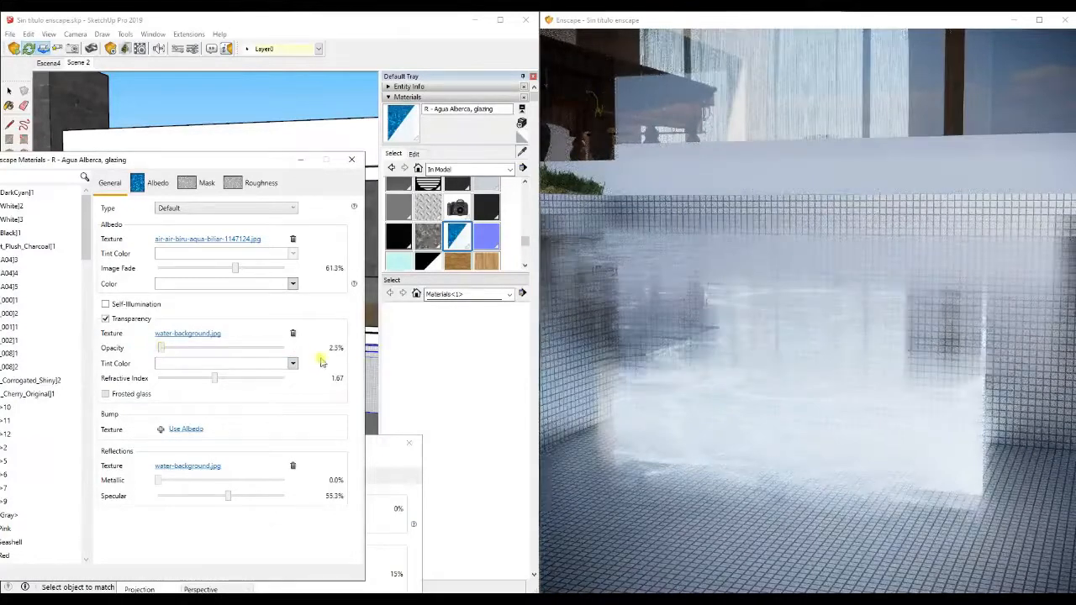
right_click(319, 366)
click(317, 376)
key(Return)
drag(227, 496, 220, 496)
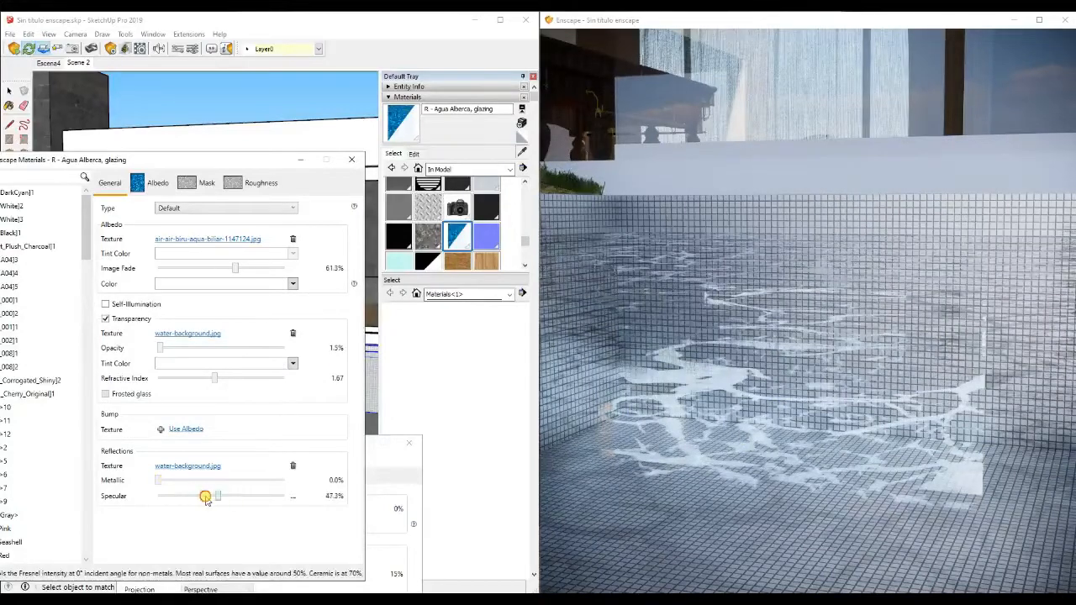
Step: Try the Water-3d-View-Blue-Ripples wallpaper image as the pool material's bump texture
click(168, 429)
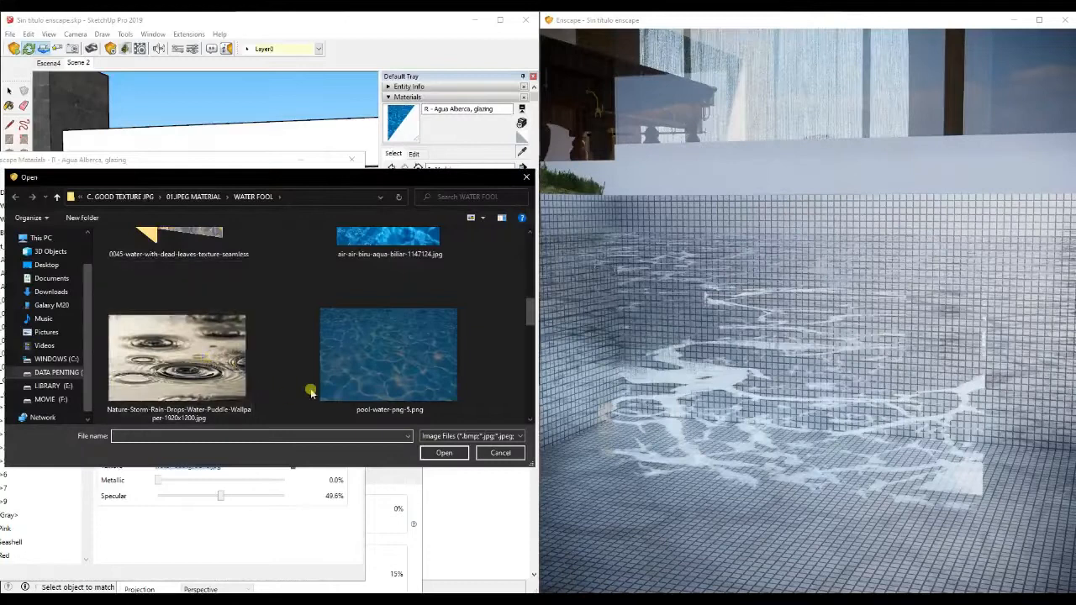
scroll(205, 361, down, 2)
scroll(383, 363, down, 3)
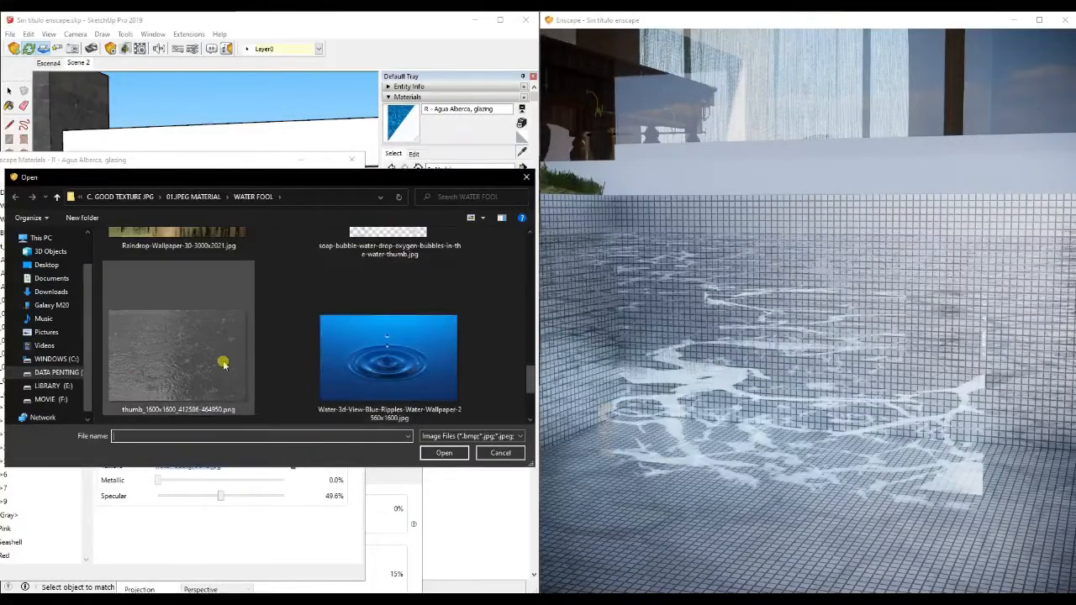
click(225, 361)
click(397, 367)
click(445, 453)
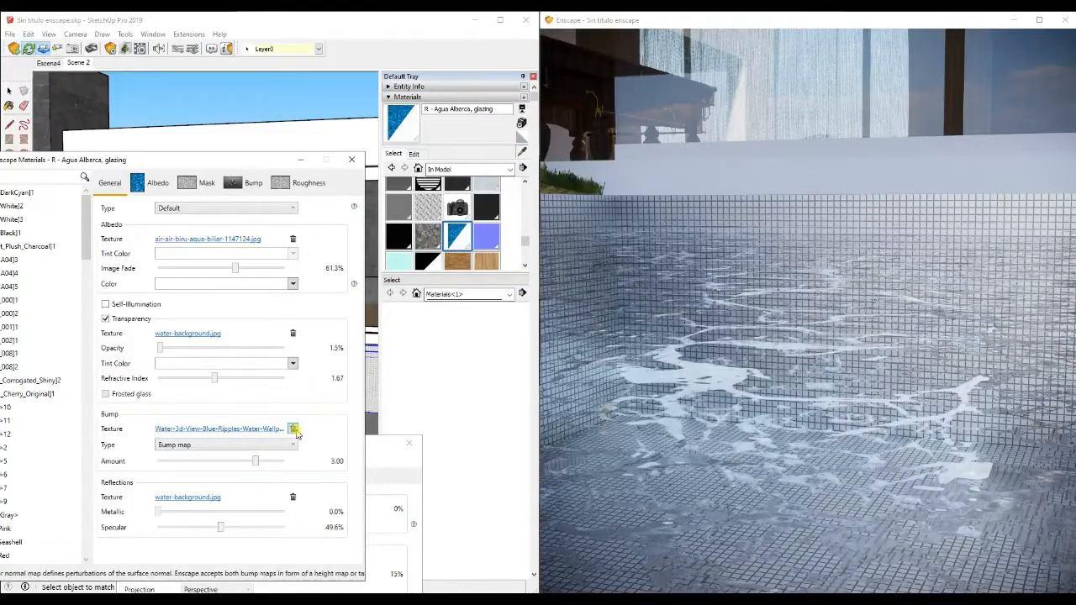
Step: Replace the pool material's bump texture with raindrops.jpg
click(294, 429)
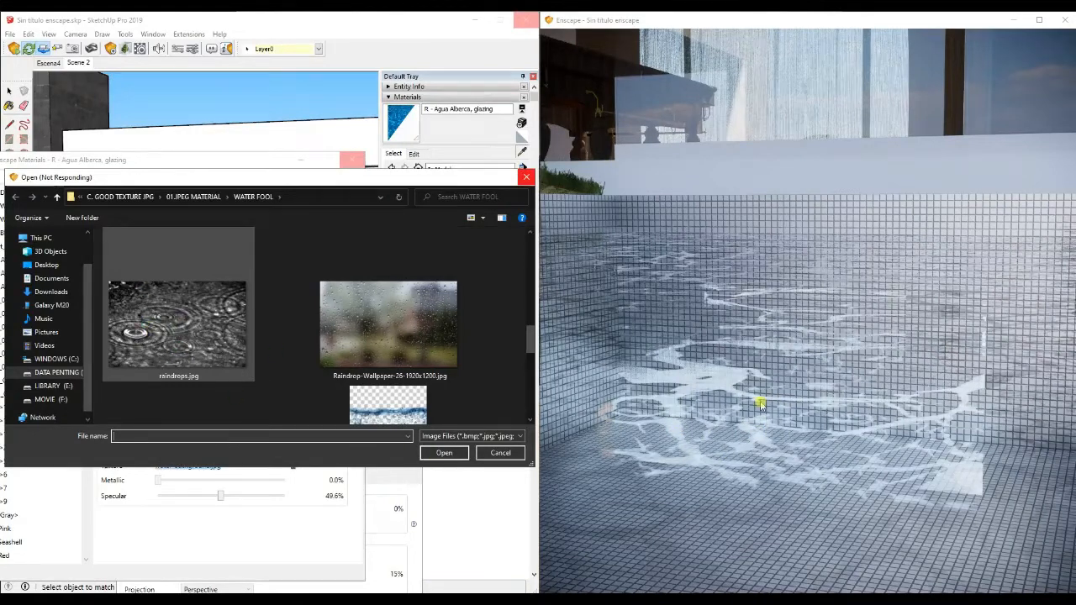
click(184, 353)
click(440, 452)
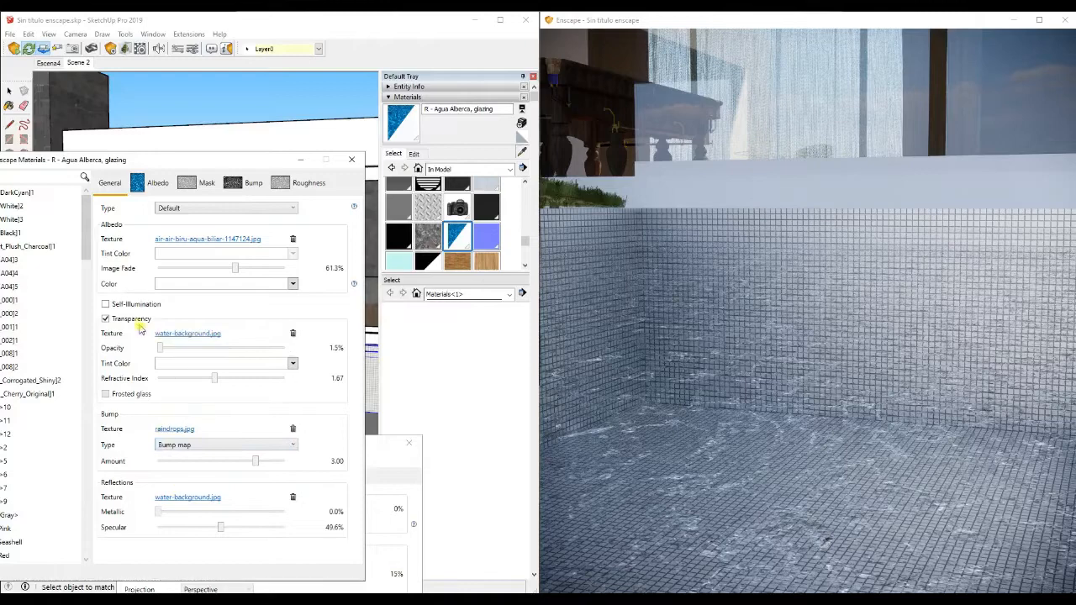
Step: Replace the transparency texture with raindrops.jpg and set the opacity to 7.2%
click(293, 334)
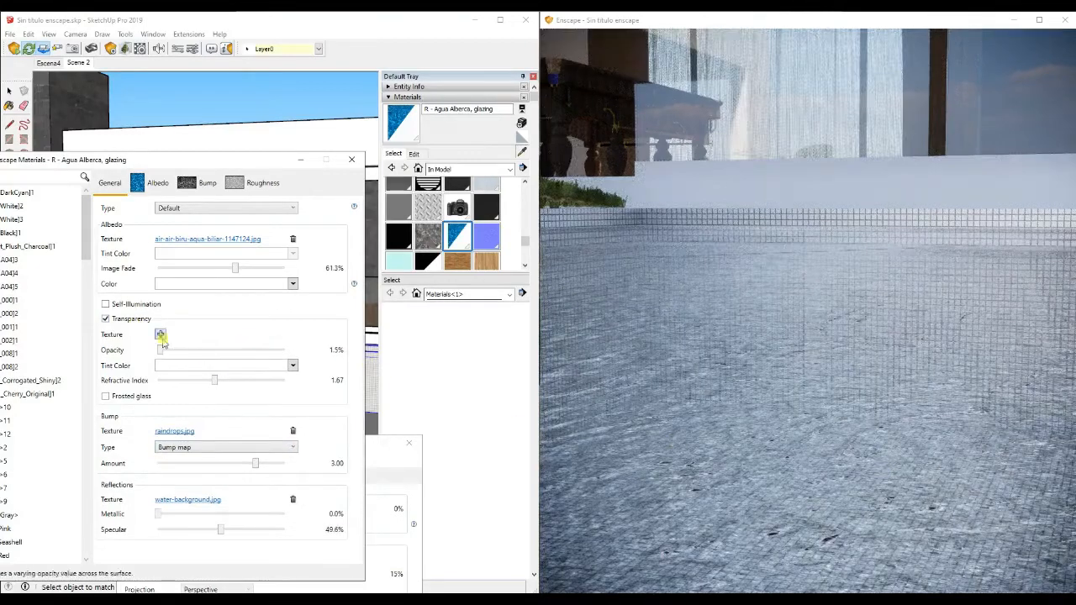
click(160, 335)
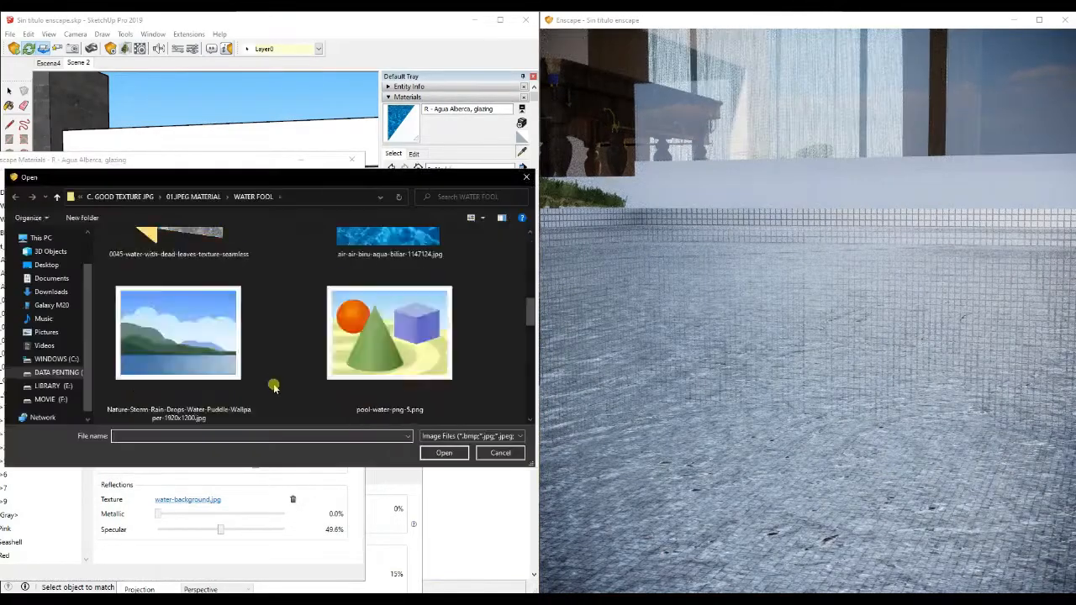
click(194, 368)
click(444, 452)
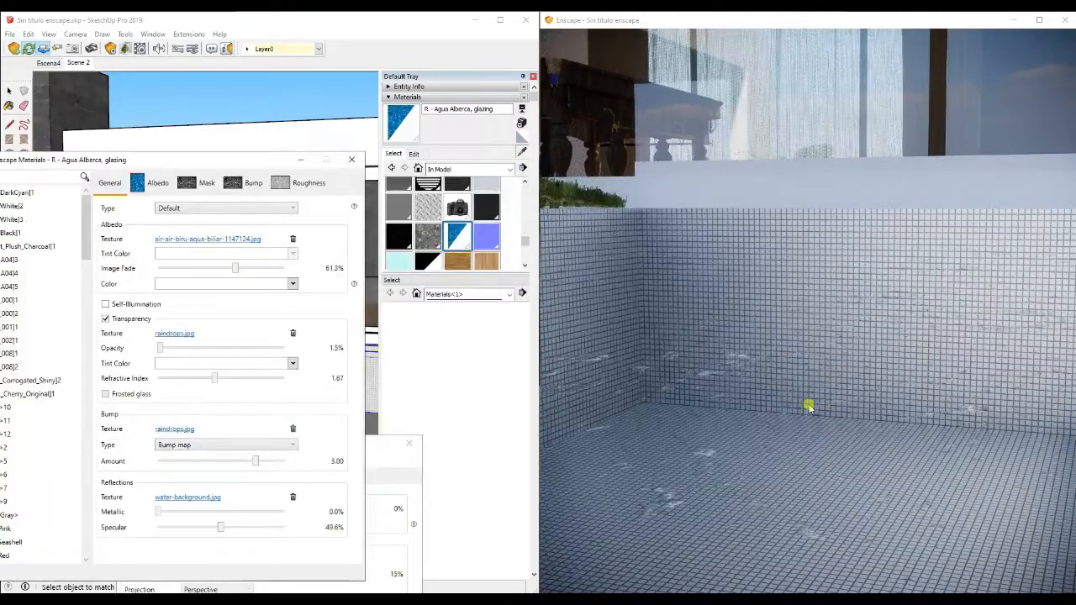
drag(160, 349, 167, 351)
scroll(784, 338, down, 2)
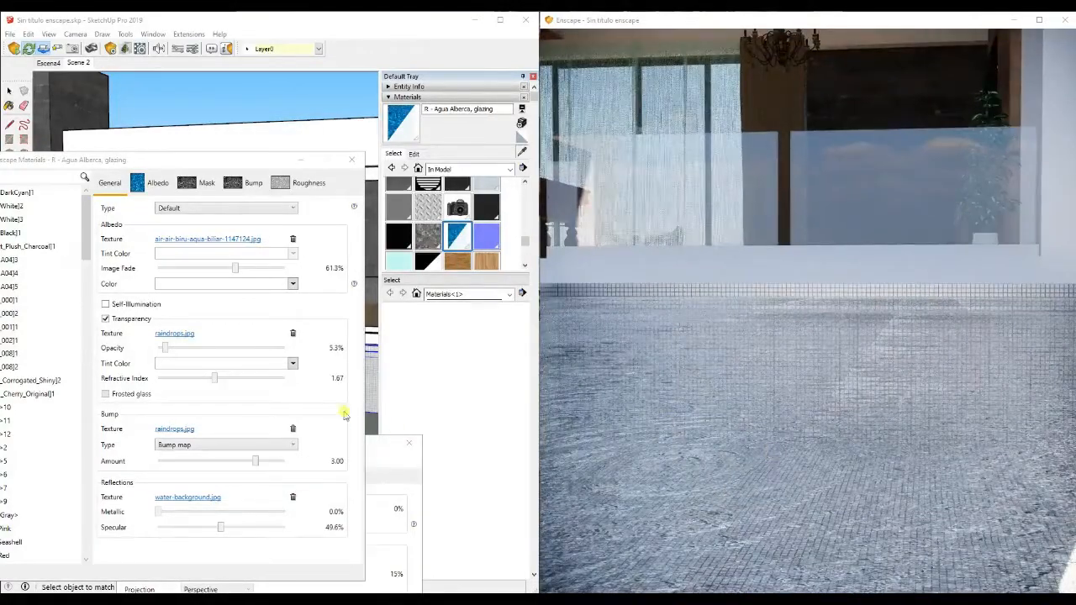
drag(164, 349, 167, 349)
Step: Set the pool material's specular to 14.0%, its opacity to 13.5% and its refractive index to 1.59
drag(220, 527, 176, 528)
right_drag(783, 307, 795, 525)
scroll(770, 362, down, 6)
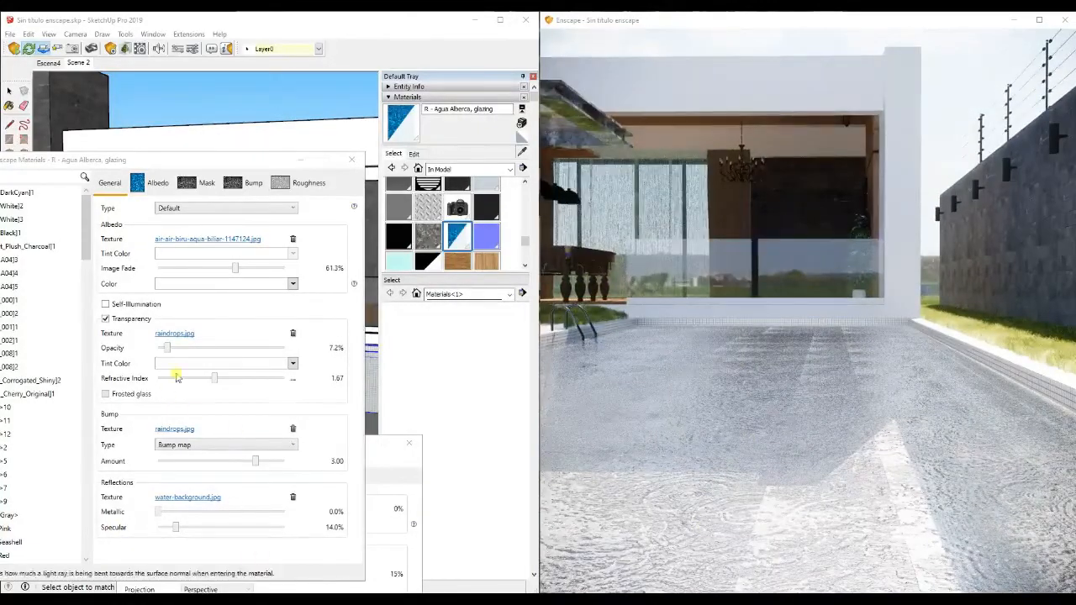
drag(166, 347, 176, 347)
drag(214, 379, 207, 378)
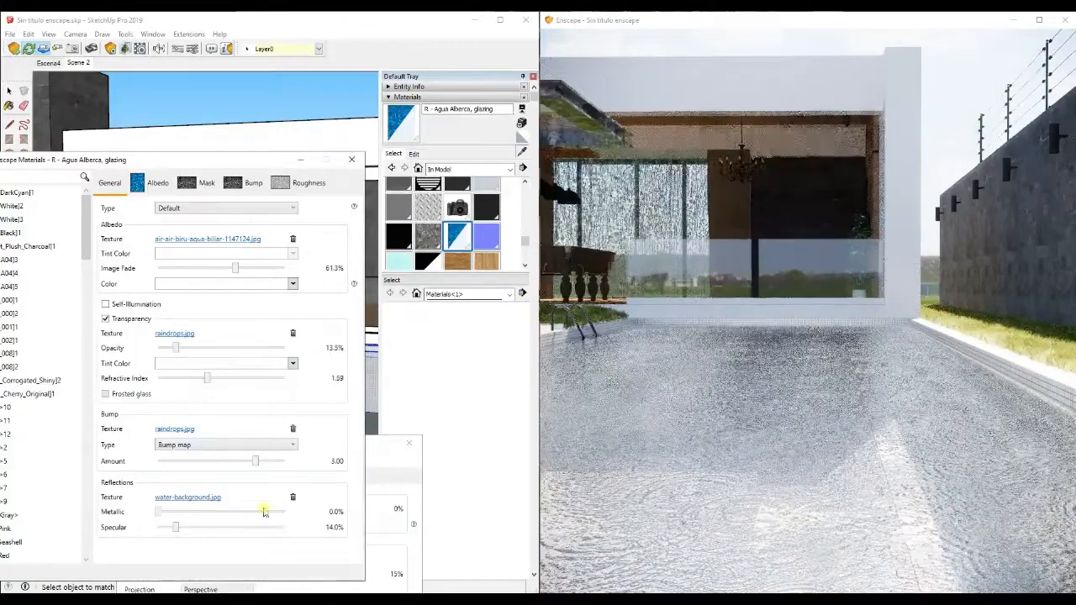
Step: Try the Normal map type for the raindrops texture, return it to Bump map and set the specular to 5.5%
click(243, 447)
click(224, 467)
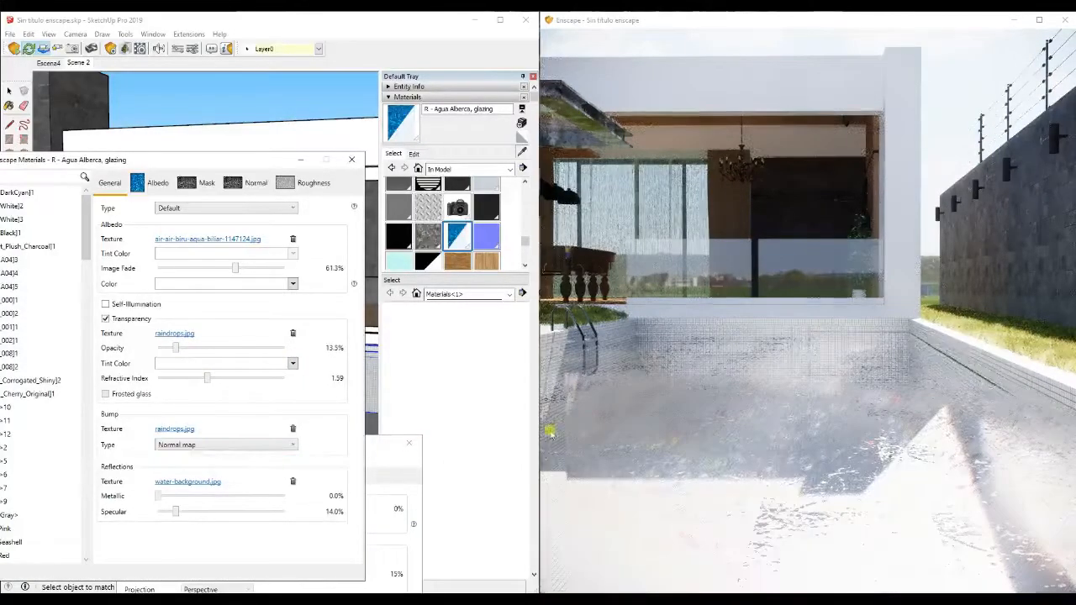
scroll(779, 424, up, 3)
click(247, 445)
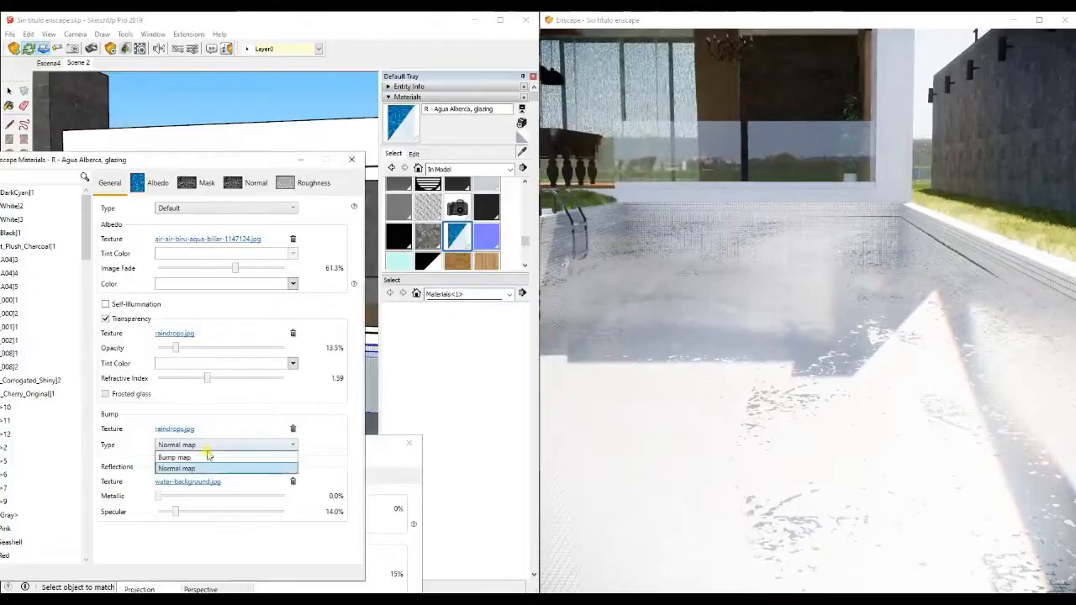
click(253, 456)
drag(191, 529, 163, 529)
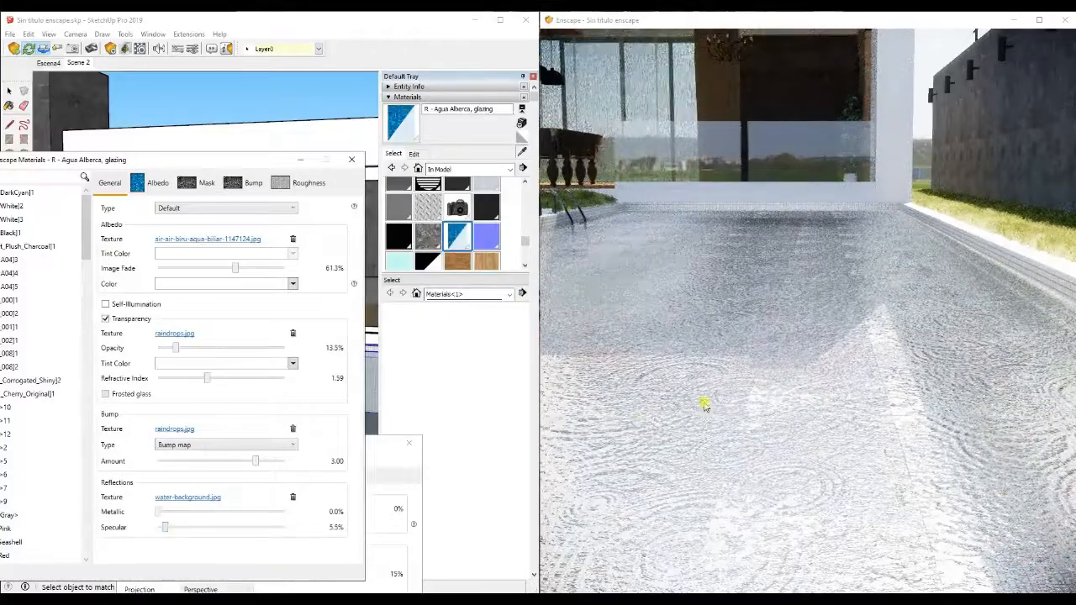